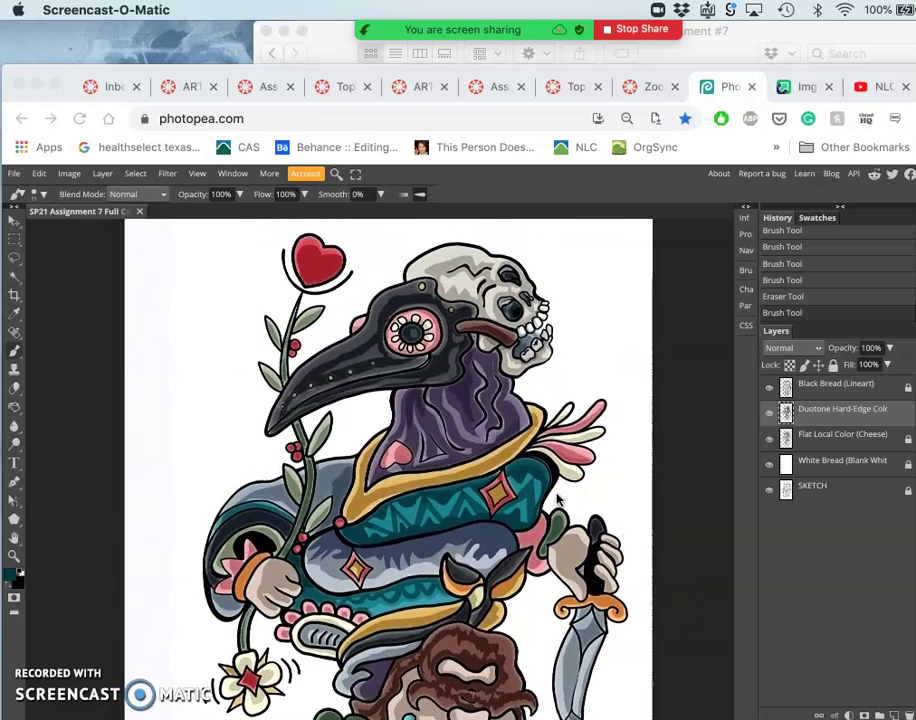
- Lasso the area along the upper edge of the hand holding the flower stem, clear it from the Duotone layer and deselect
{"action": "left_click", "coordinate": [14, 260]}
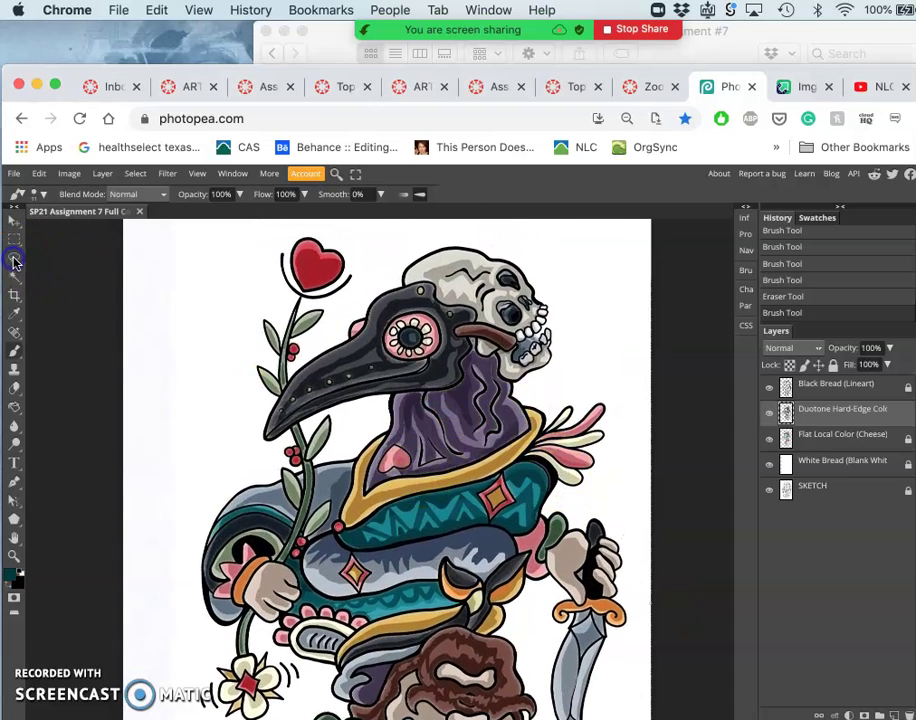
{"action": "left_click", "coordinate": [14, 259]}
{"action": "scroll", "coordinate": [307, 578], "scroll_direction": "up", "scroll_amount": 3}
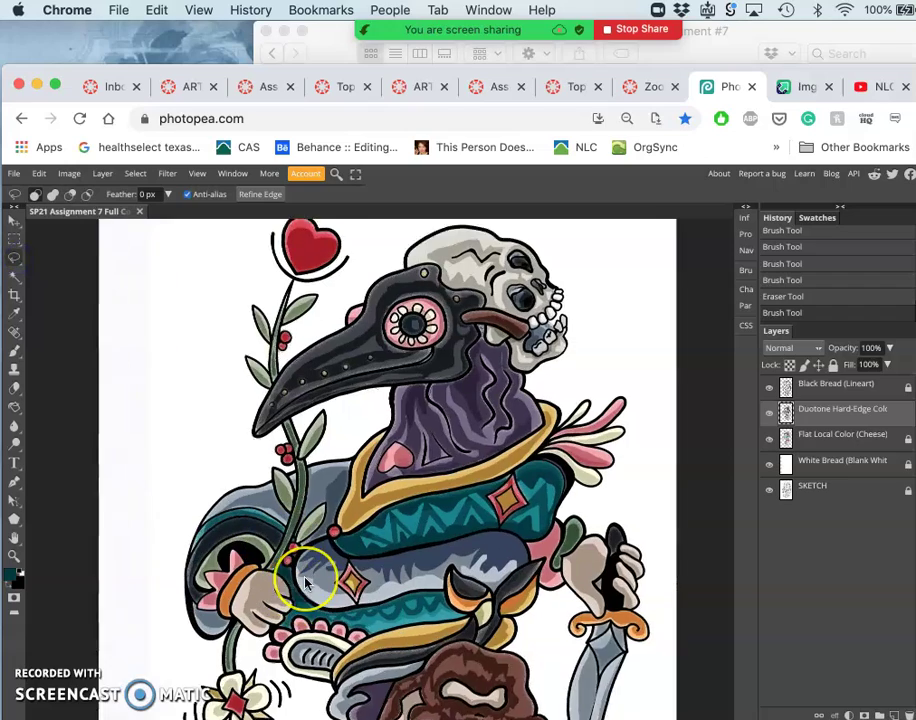
{"action": "scroll", "coordinate": [280, 560], "scroll_direction": "down", "scroll_amount": 3}
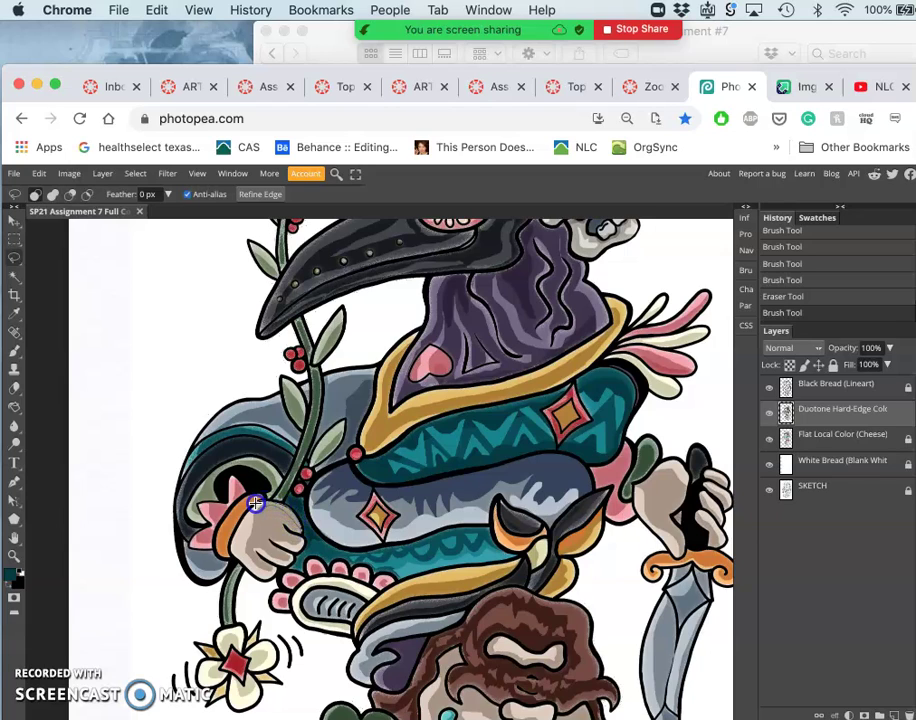
{"action": "left_click_drag", "start_coordinate": [255, 503], "coordinate": [256, 505]}
{"action": "key", "text": "Delete"}
{"action": "left_click", "coordinate": [239, 536]}
{"action": "left_click", "coordinate": [149, 231]}
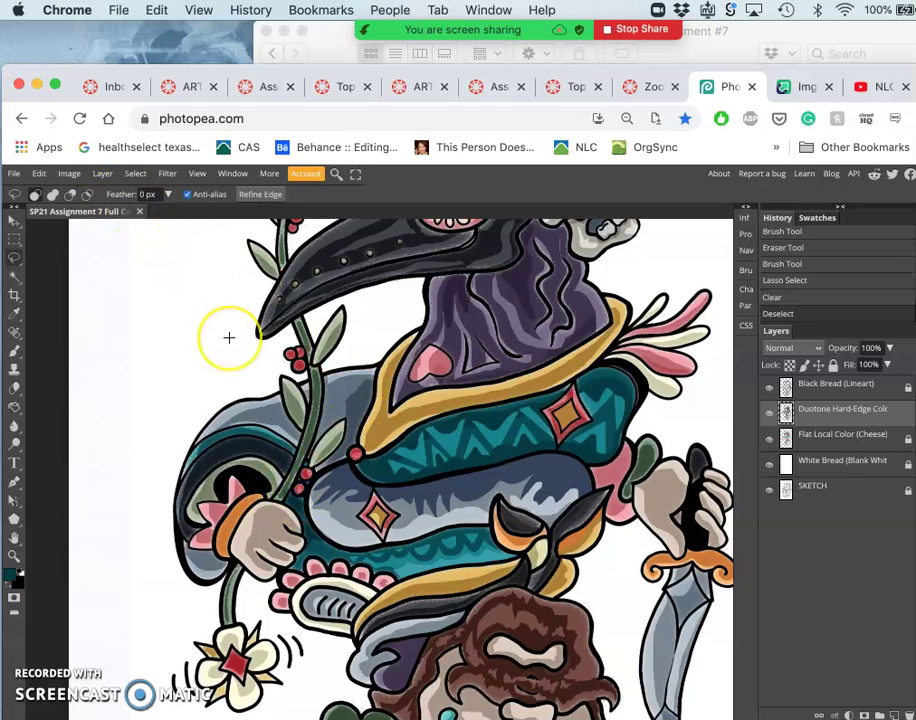
- Lasso a shadow area on the grey sleeve beside the gold collar, exclude the green leaf, and darken it with Levels midtones at 0.74
{"action": "scroll", "coordinate": [227, 335], "scroll_direction": "right", "scroll_amount": 2}
{"action": "scroll", "coordinate": [227, 335], "scroll_direction": "down", "scroll_amount": 1}
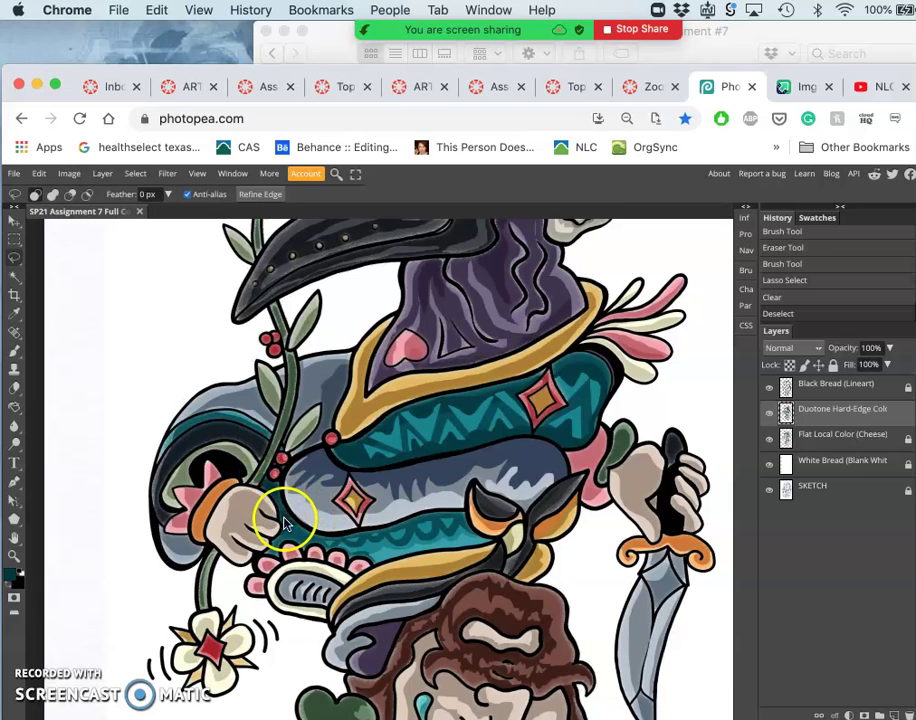
{"action": "scroll", "coordinate": [285, 520], "scroll_direction": "up", "scroll_amount": 2}
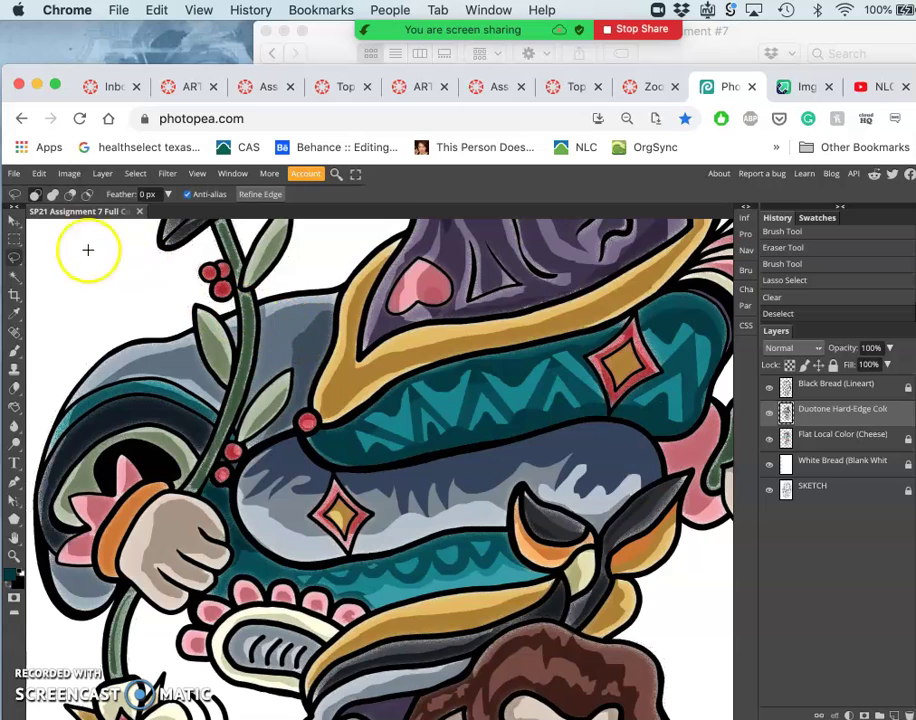
{"action": "left_click", "coordinate": [16, 261]}
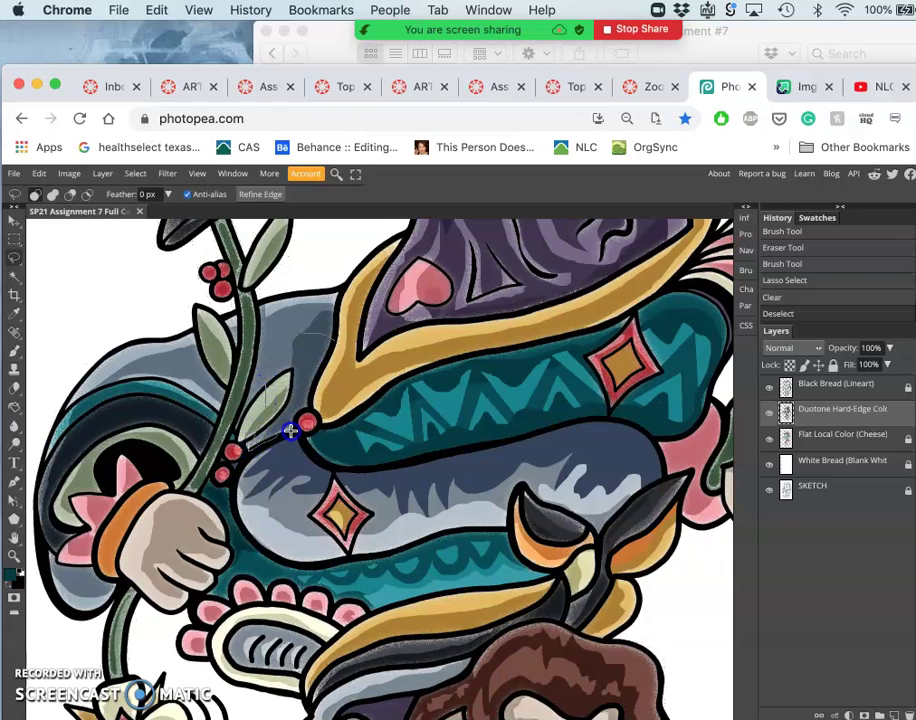
{"action": "left_click_drag", "start_coordinate": [295, 426], "coordinate": [307, 409]}
{"action": "left_click_drag", "start_coordinate": [331, 343], "coordinate": [329, 336]}
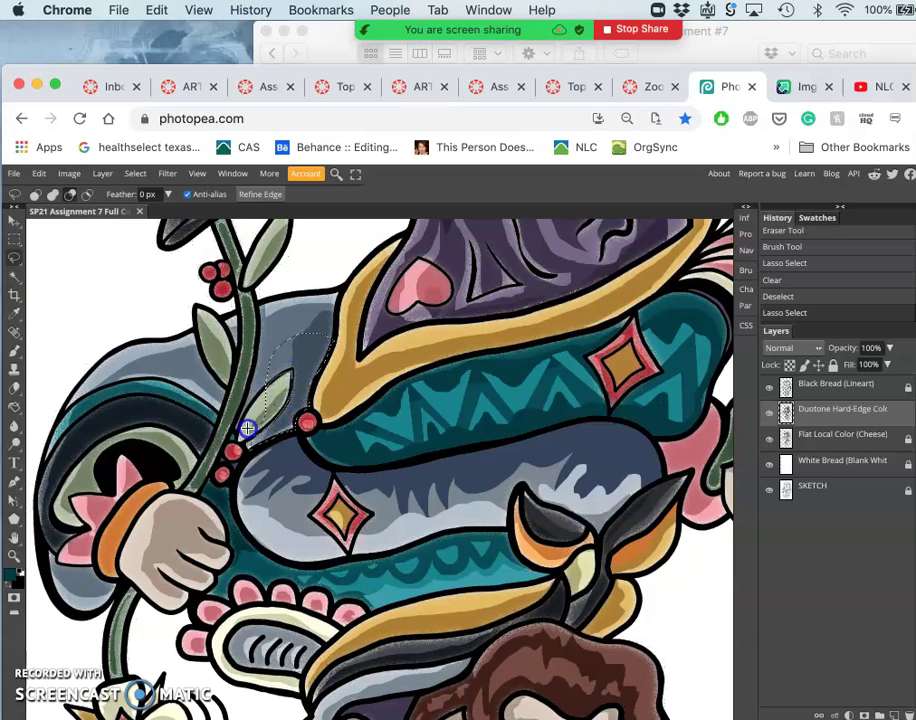
{"action": "left_click_drag", "start_coordinate": [259, 395], "coordinate": [261, 392]}
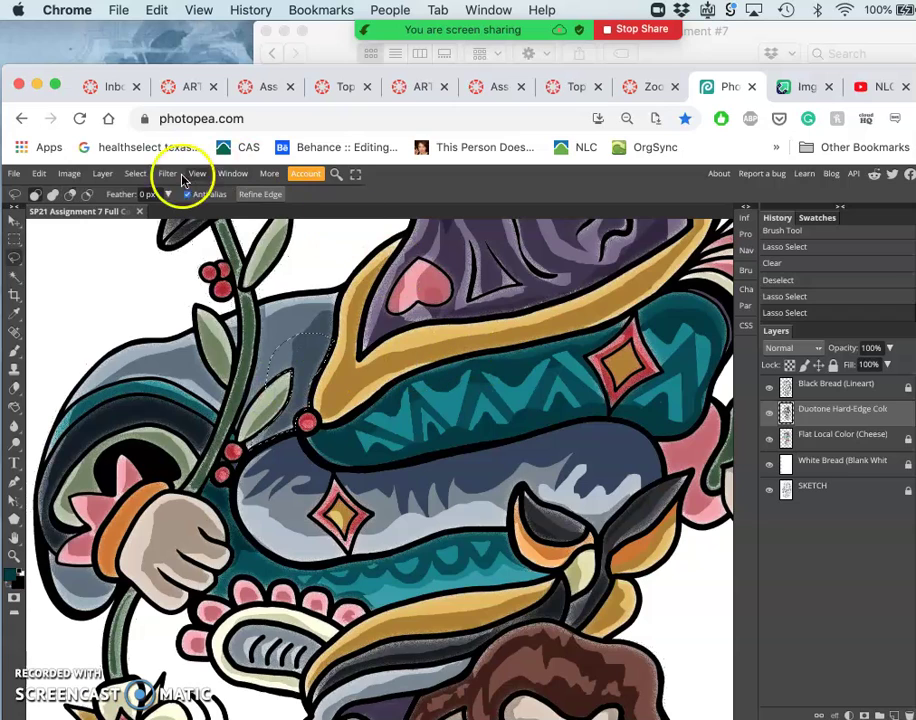
{"action": "left_click", "coordinate": [70, 174]}
{"action": "mouse_move", "coordinate": [82, 190]}
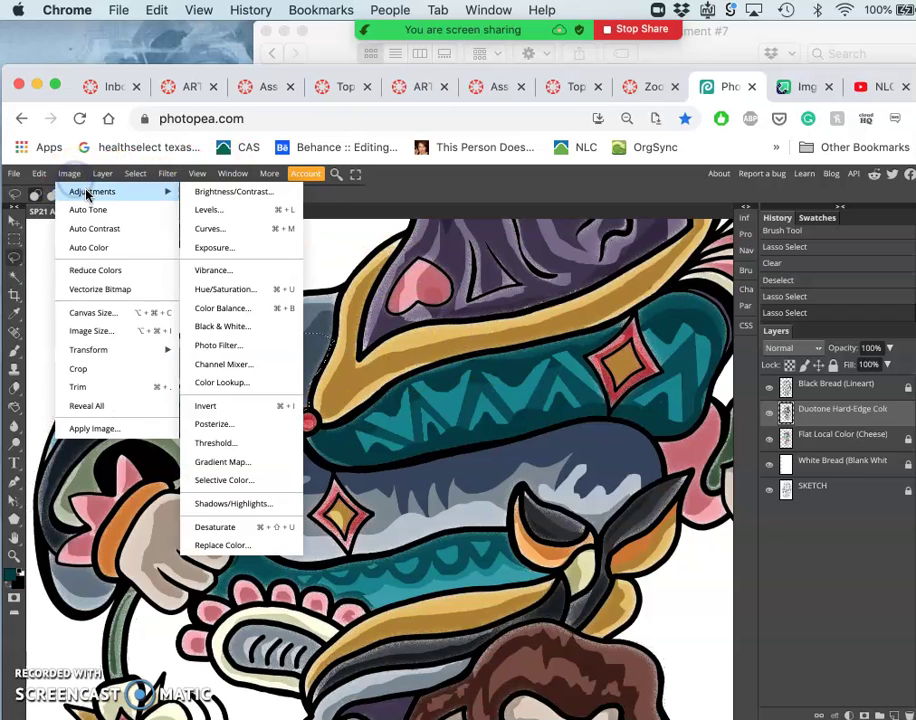
{"action": "left_click", "coordinate": [205, 214]}
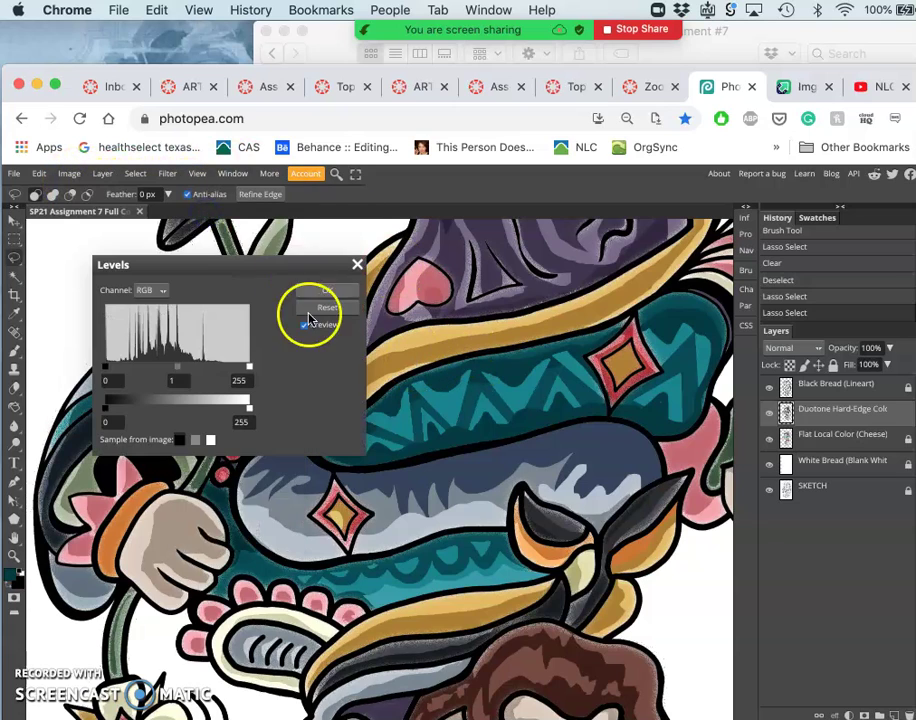
{"action": "left_click_drag", "start_coordinate": [270, 266], "coordinate": [294, 264]}
{"action": "left_click_drag", "start_coordinate": [495, 262], "coordinate": [648, 250]}
{"action": "left_click_drag", "start_coordinate": [567, 348], "coordinate": [561, 349]}
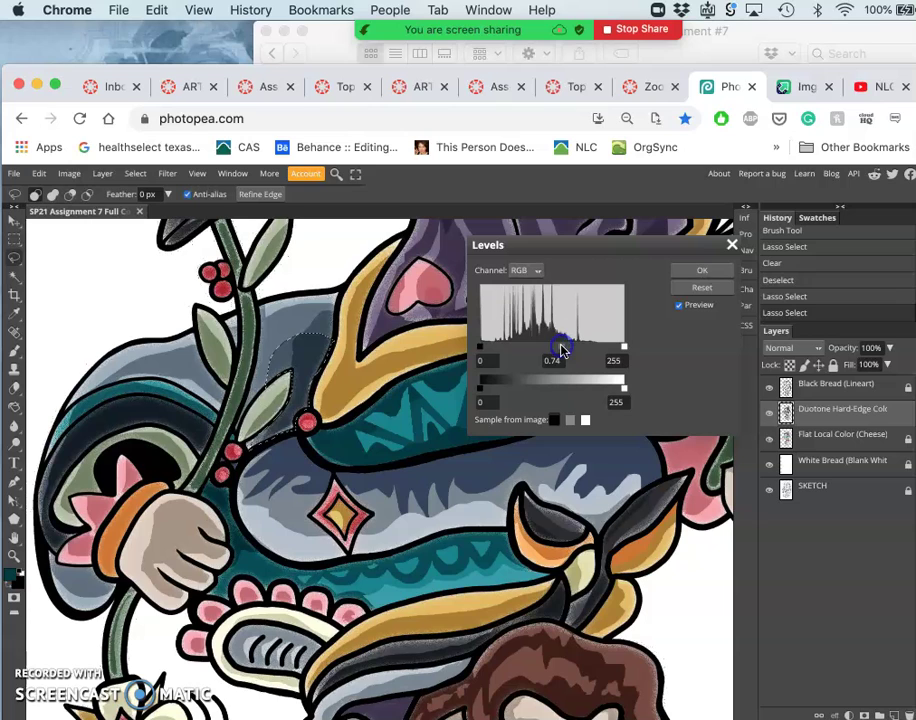
{"action": "left_click", "coordinate": [701, 270]}
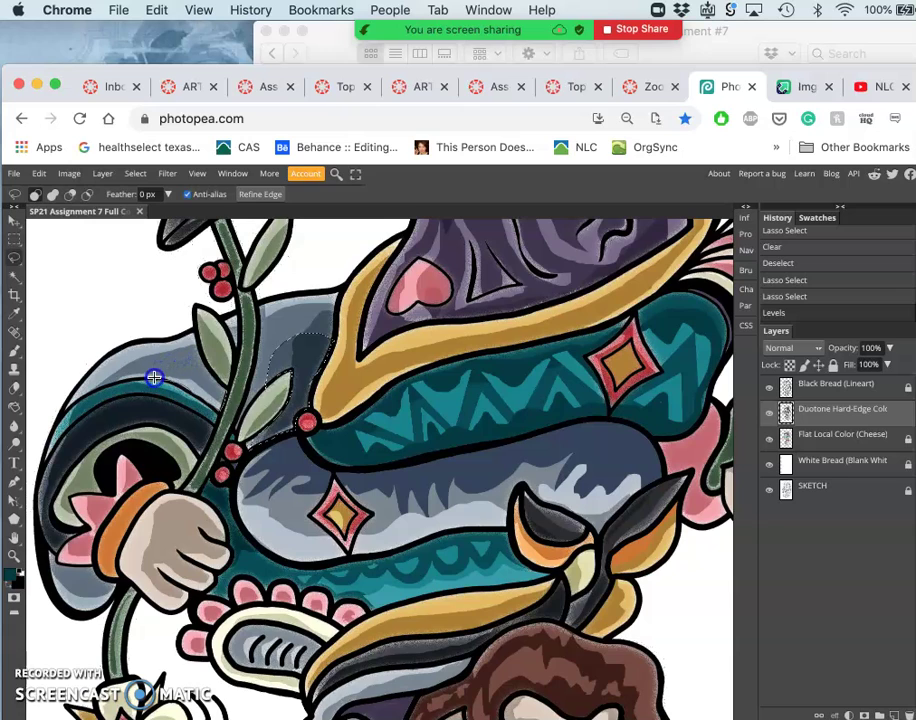
- Lasso a shadow on the grey sleeve below the leaf behind the stem, darken it with Levels midtones at 0.69, and deselect
{"action": "left_click_drag", "start_coordinate": [154, 377], "coordinate": [174, 394]}
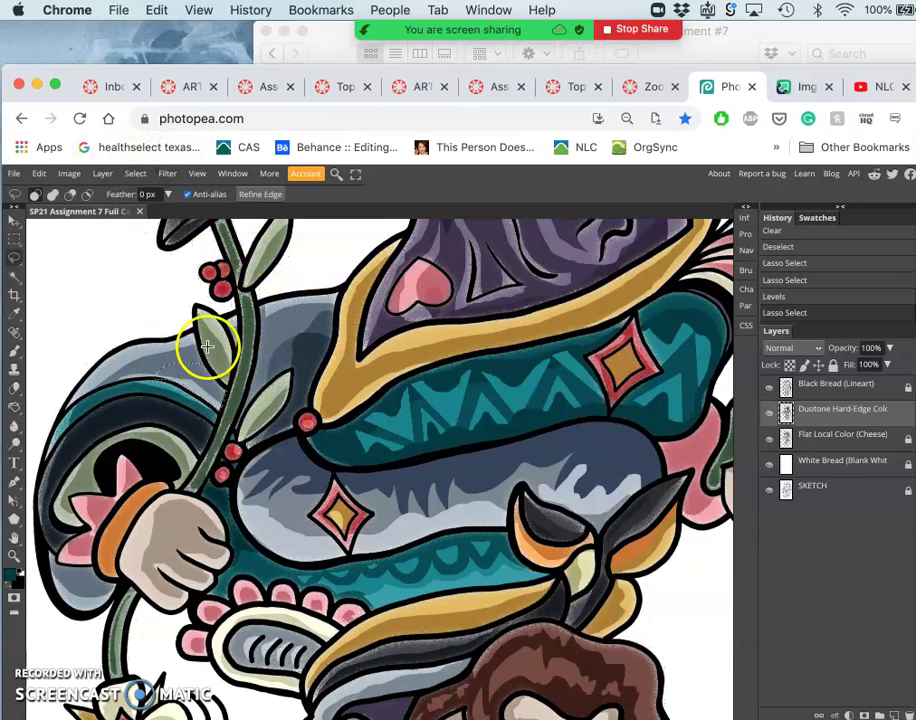
{"action": "left_click", "coordinate": [69, 173]}
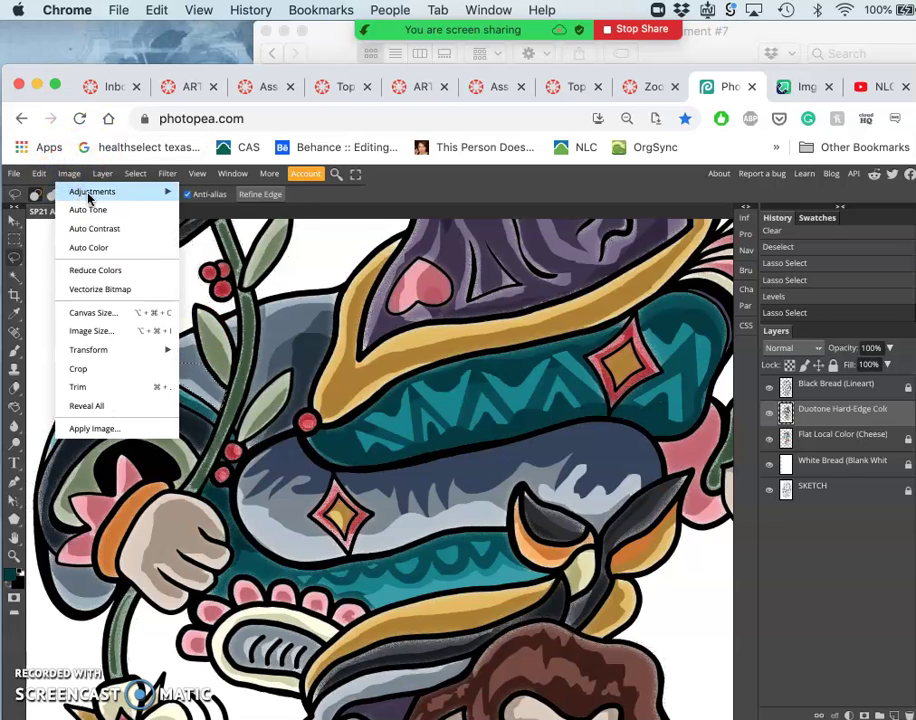
{"action": "mouse_move", "coordinate": [94, 196]}
{"action": "left_click", "coordinate": [204, 209]}
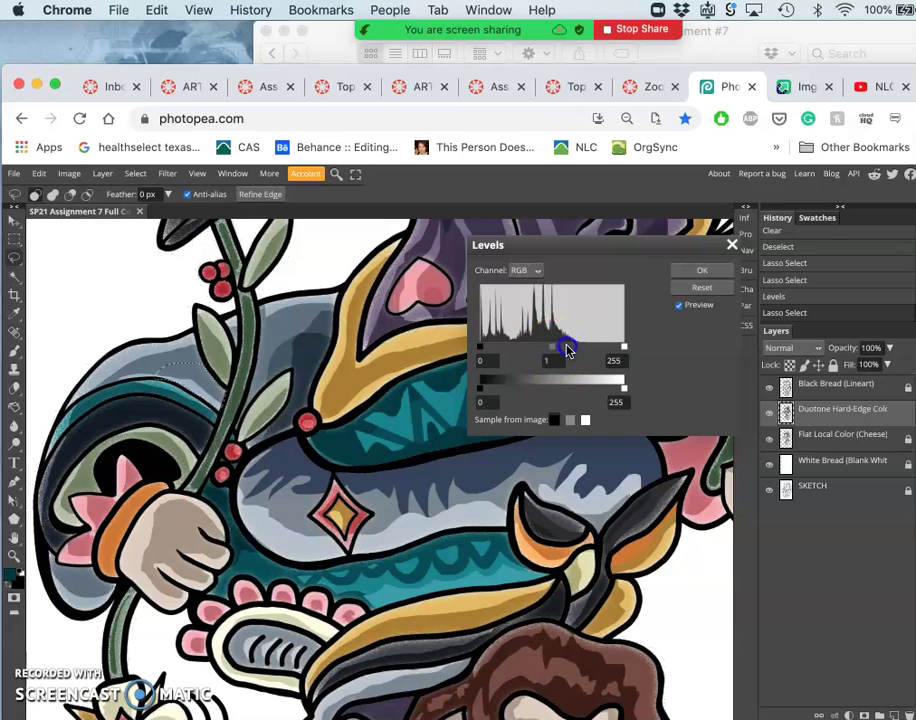
{"action": "left_click_drag", "start_coordinate": [569, 349], "coordinate": [563, 349]}
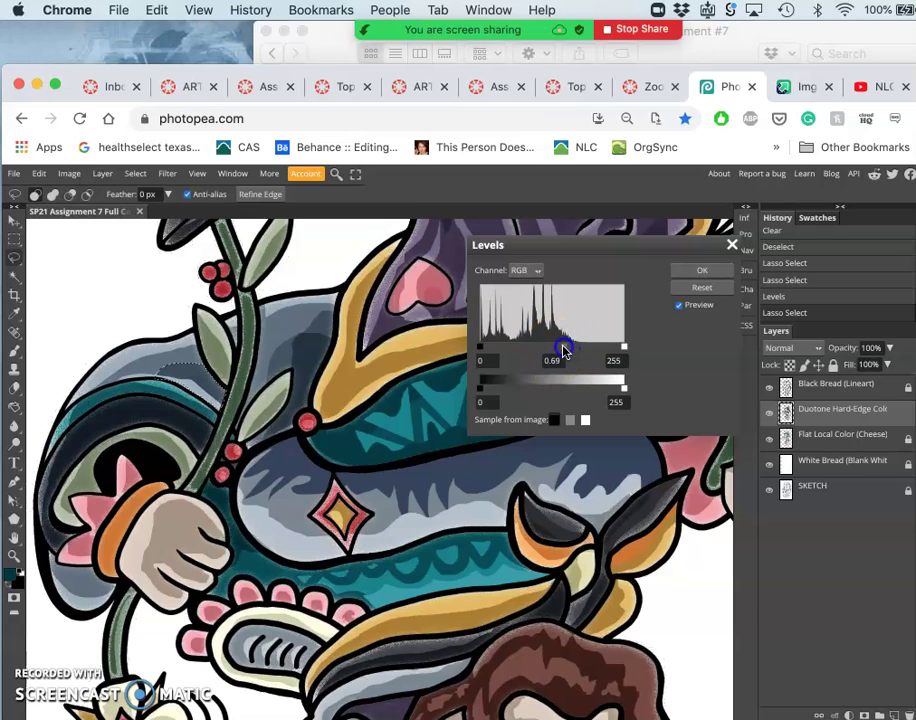
{"action": "left_click", "coordinate": [700, 270]}
{"action": "key", "text": "ctrl+d"}
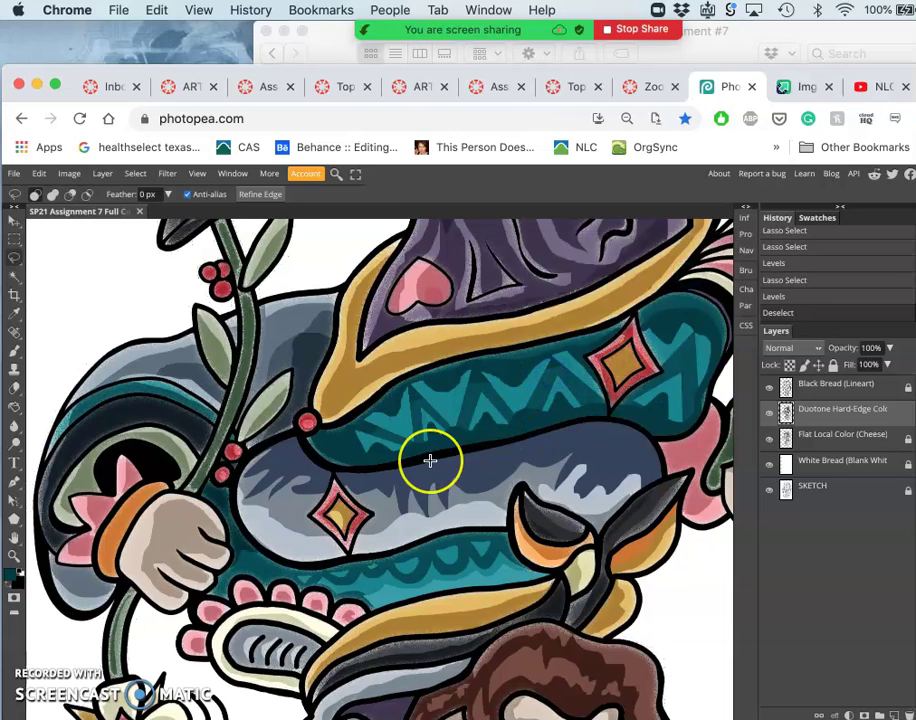
- Lasso a jagged shadow along the upper edge of the blue-grey roll, darken it with Levels midtones at 0.77, and deselect
{"action": "scroll", "coordinate": [430, 460], "scroll_direction": "right", "scroll_amount": 5}
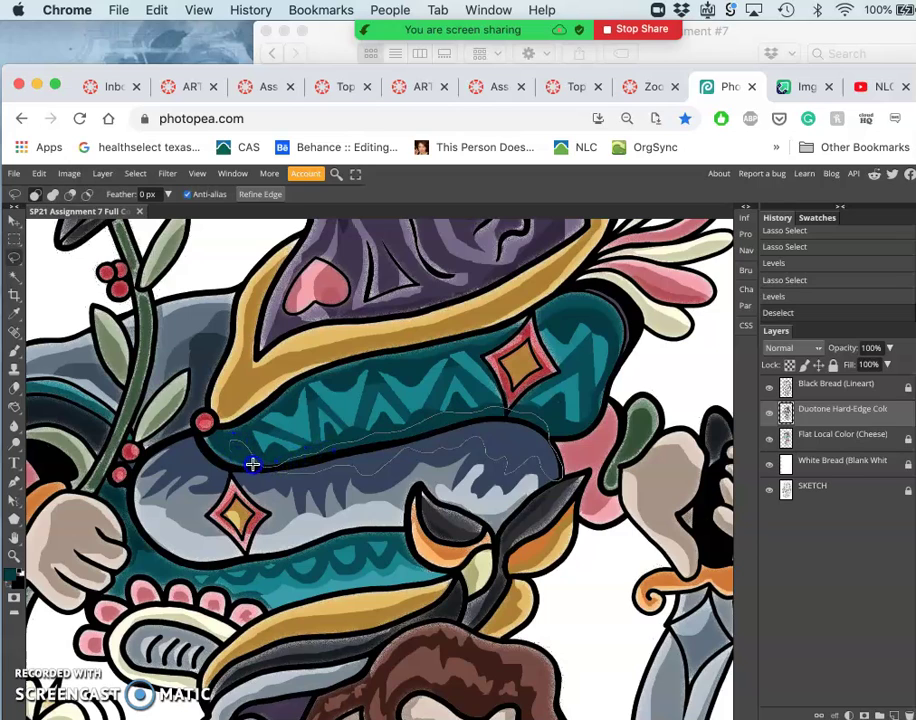
{"action": "left_click_drag", "start_coordinate": [283, 474], "coordinate": [280, 470]}
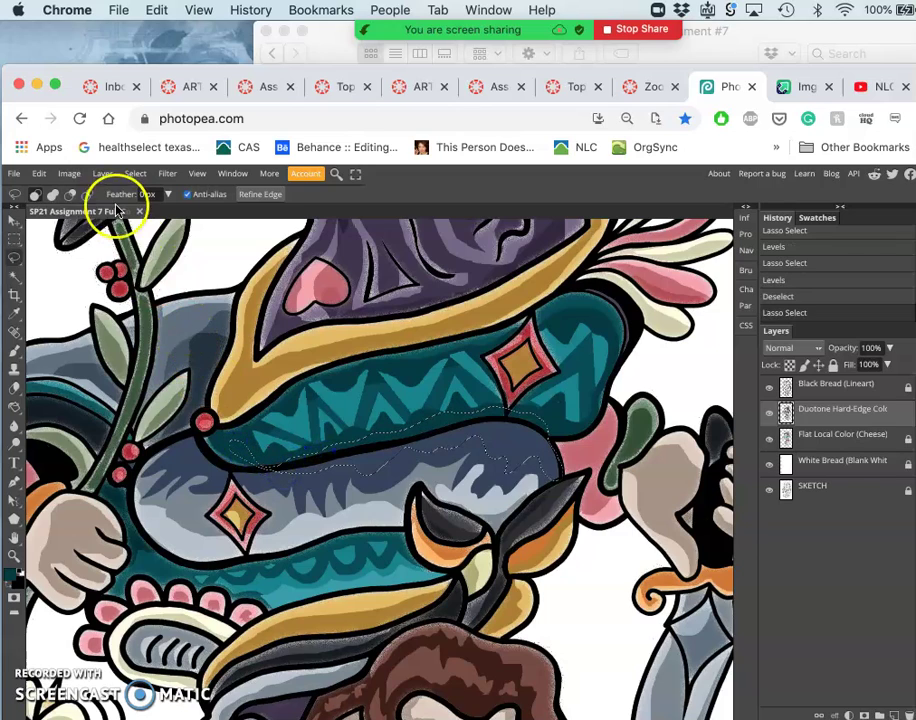
{"action": "left_click", "coordinate": [69, 174]}
{"action": "mouse_move", "coordinate": [75, 193]}
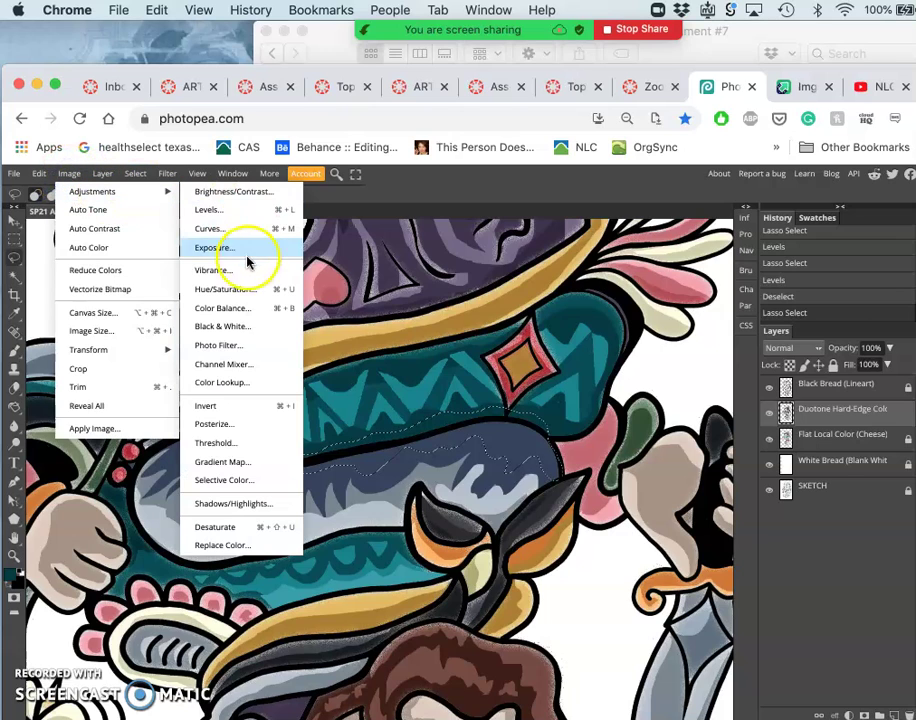
{"action": "left_click", "coordinate": [218, 211]}
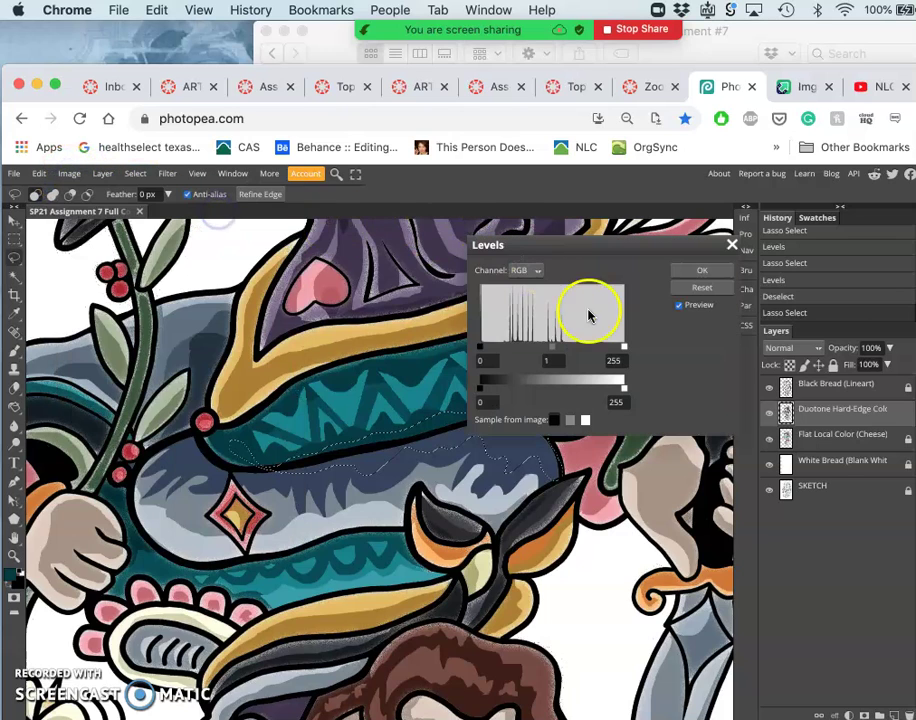
{"action": "left_click_drag", "start_coordinate": [555, 347], "coordinate": [560, 349]}
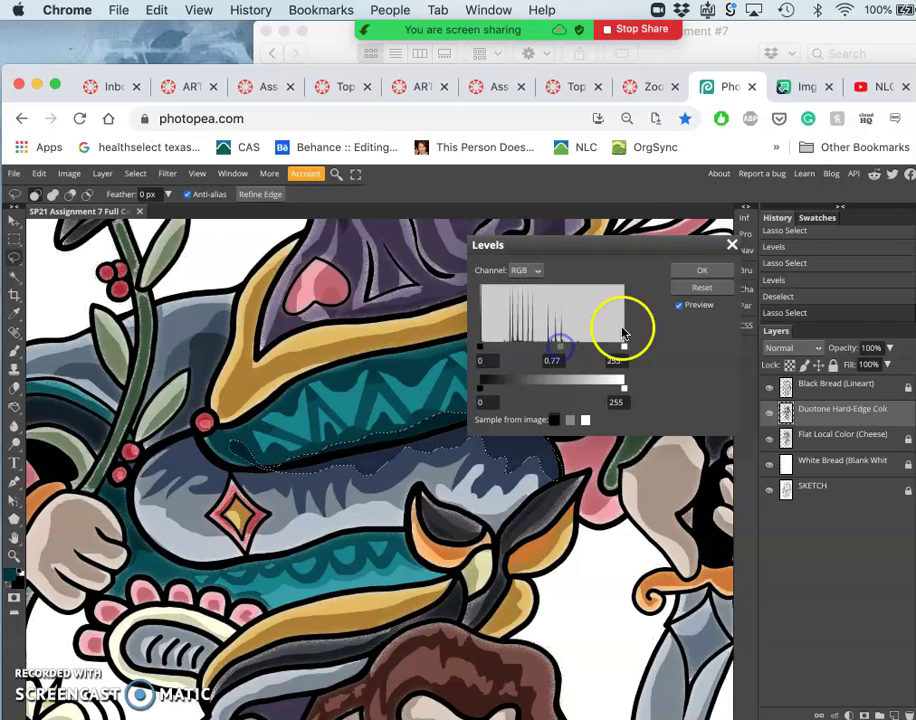
{"action": "left_click", "coordinate": [701, 270]}
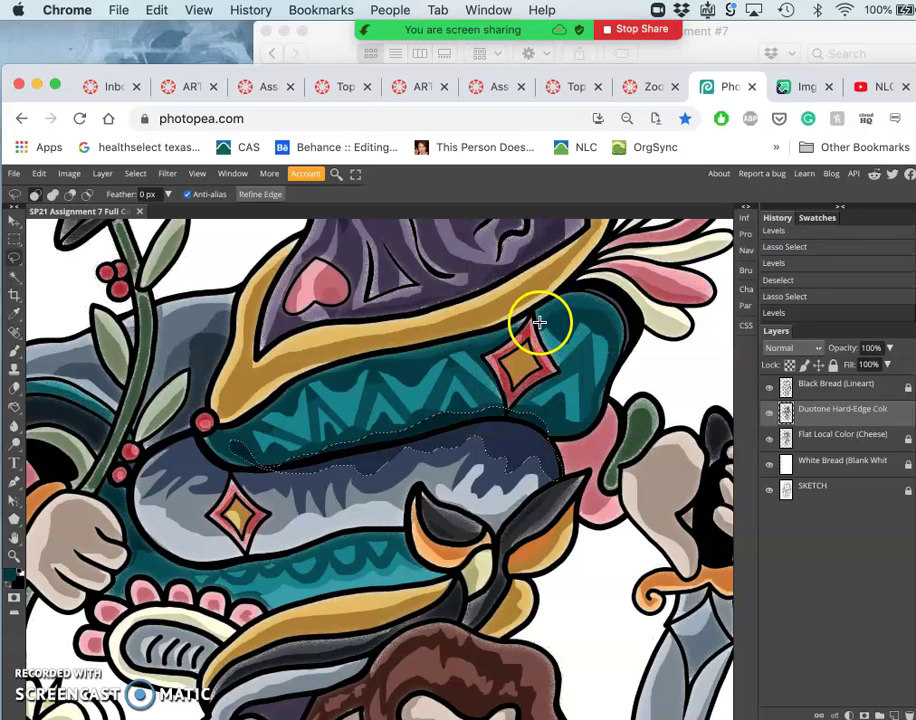
{"action": "key", "text": "super+d"}
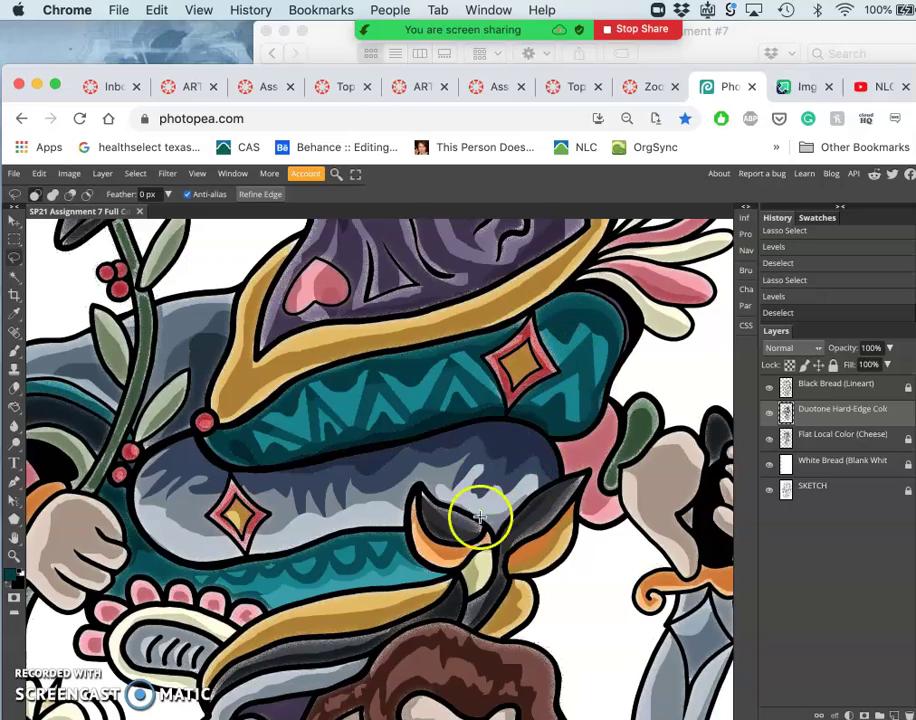
- Lasso a shadow on the pink cuff beneath the teal roll near the dagger hand, darken its midtones with Levels, and deselect
{"action": "scroll", "coordinate": [476, 545], "scroll_direction": "down", "scroll_amount": 4}
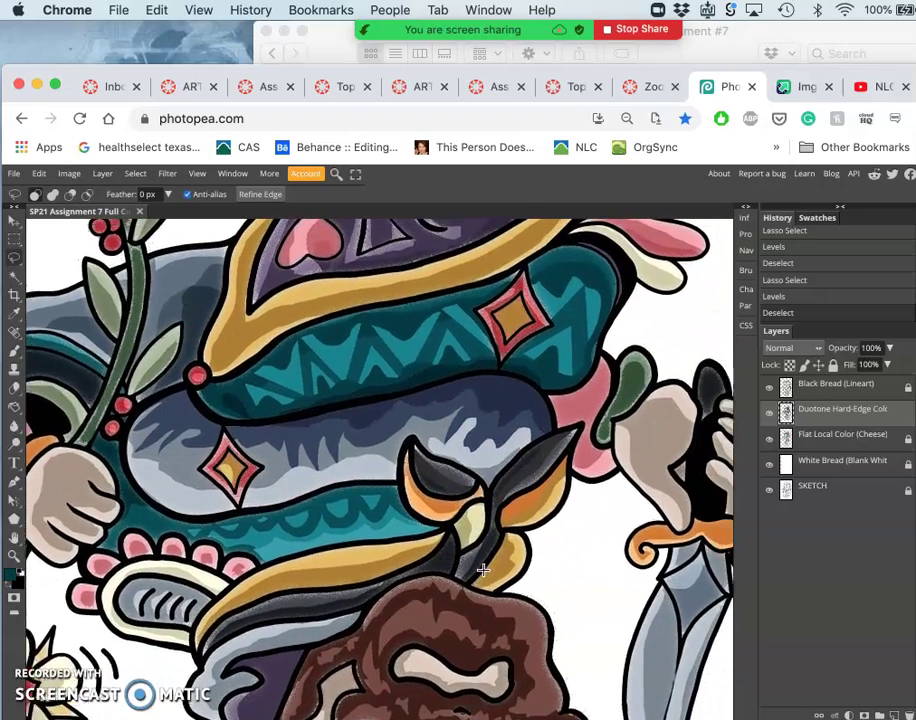
{"action": "scroll", "coordinate": [483, 570], "scroll_direction": "right", "scroll_amount": 6}
{"action": "left_click_drag", "start_coordinate": [468, 452], "coordinate": [456, 418]}
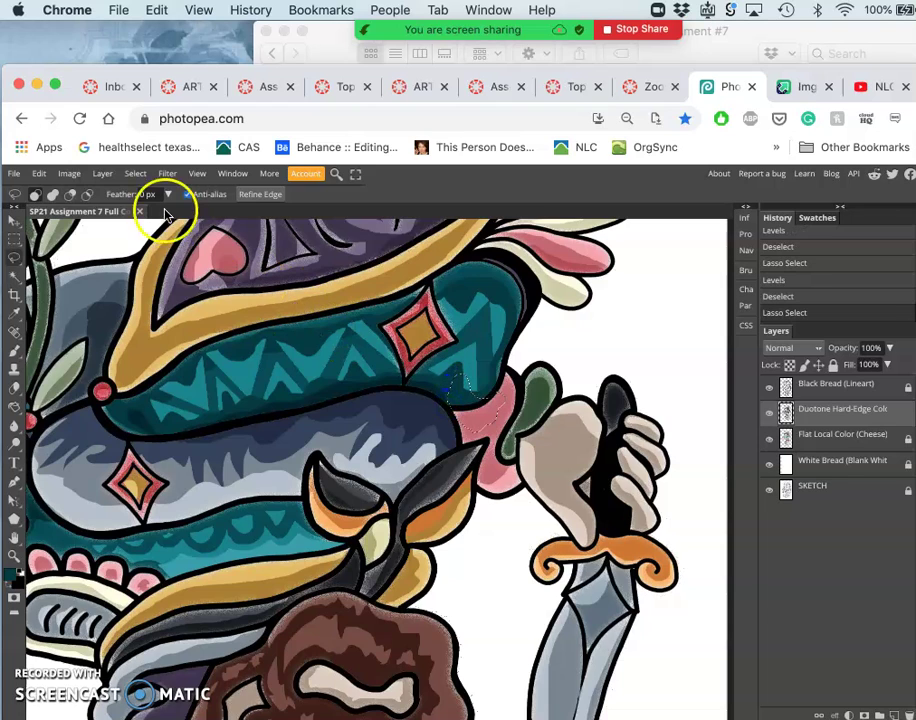
{"action": "left_click", "coordinate": [69, 173]}
{"action": "mouse_move", "coordinate": [78, 197]}
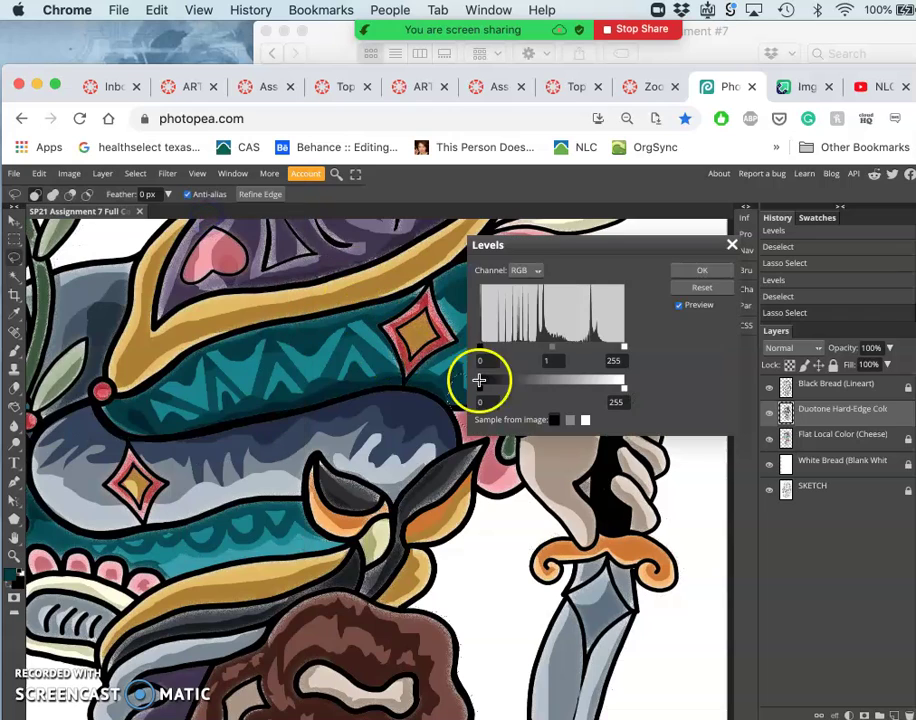
{"action": "left_click_drag", "start_coordinate": [568, 248], "coordinate": [624, 243]}
{"action": "left_click", "coordinate": [605, 347]}
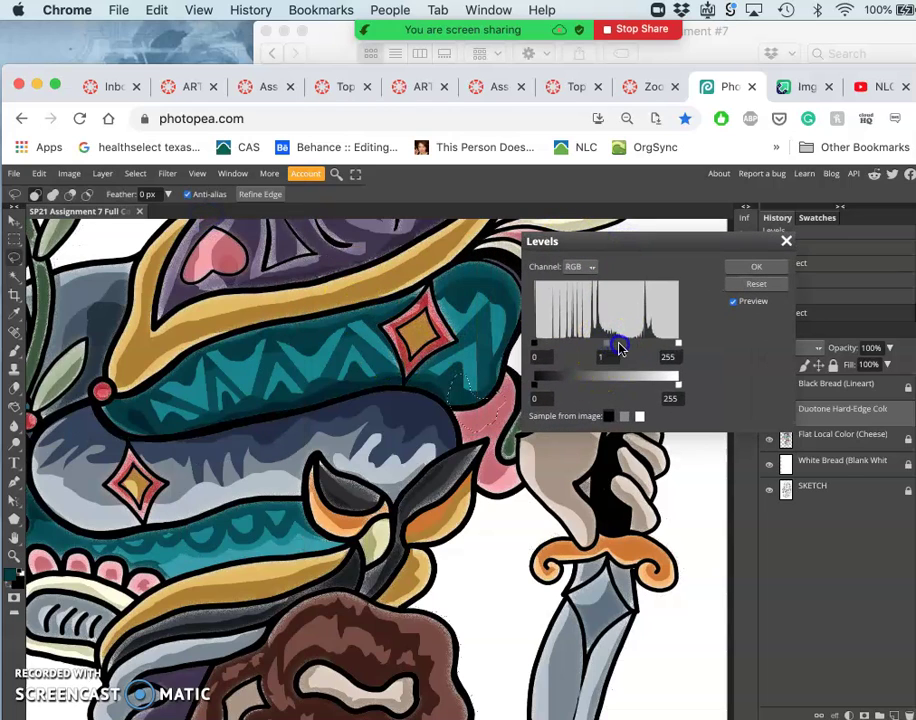
{"action": "left_click_drag", "start_coordinate": [619, 347], "coordinate": [620, 347]}
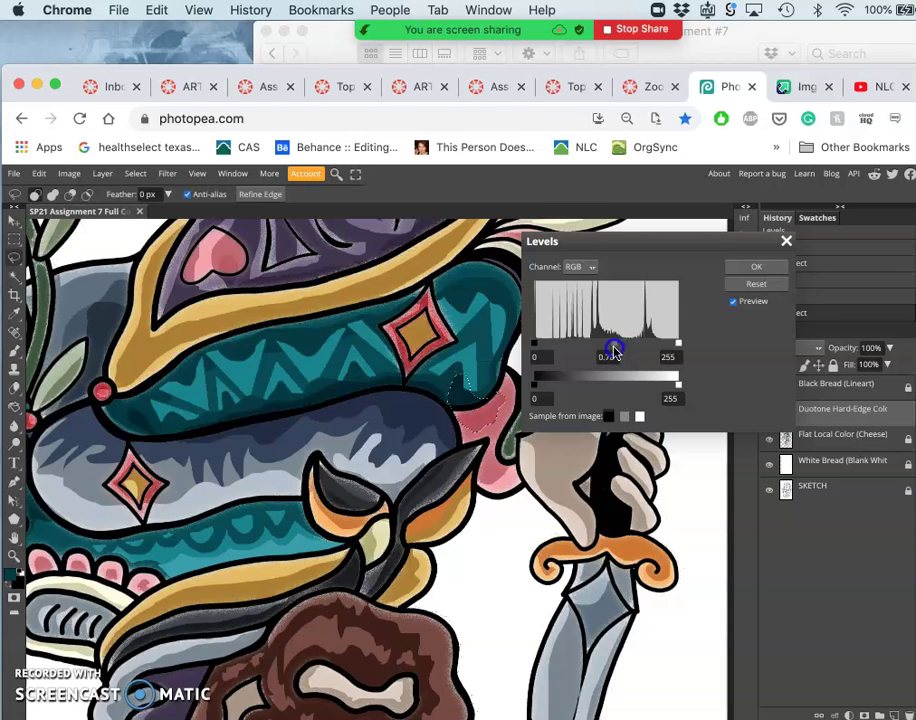
{"action": "left_click", "coordinate": [756, 266]}
{"action": "left_click", "coordinate": [521, 374]}
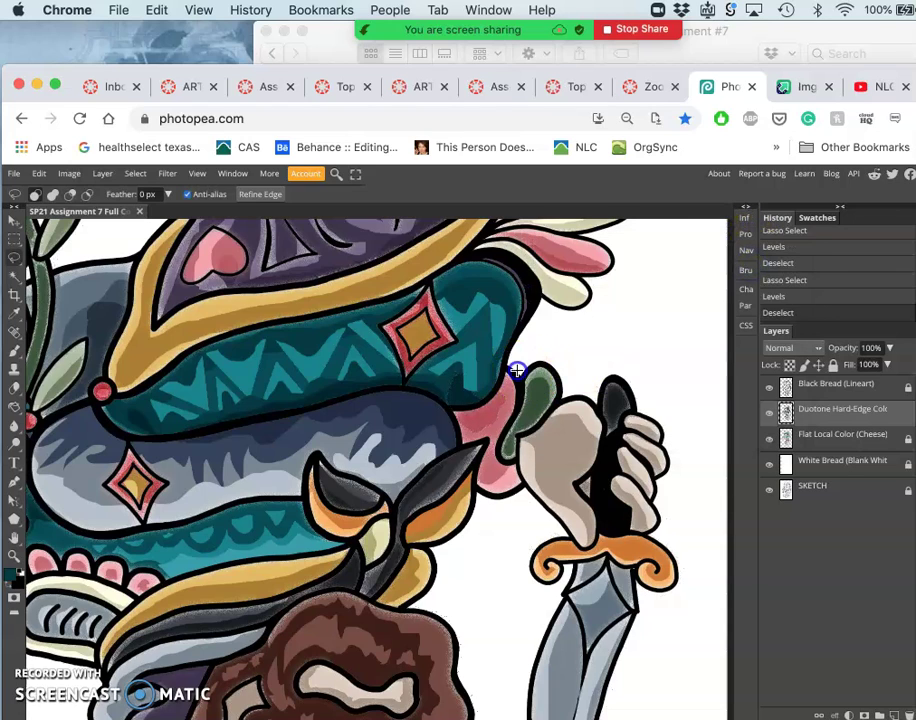
- Review the added shadows against the whole illustration, from the plague mask down to the lower skull
{"action": "key", "text": "super+minus"}
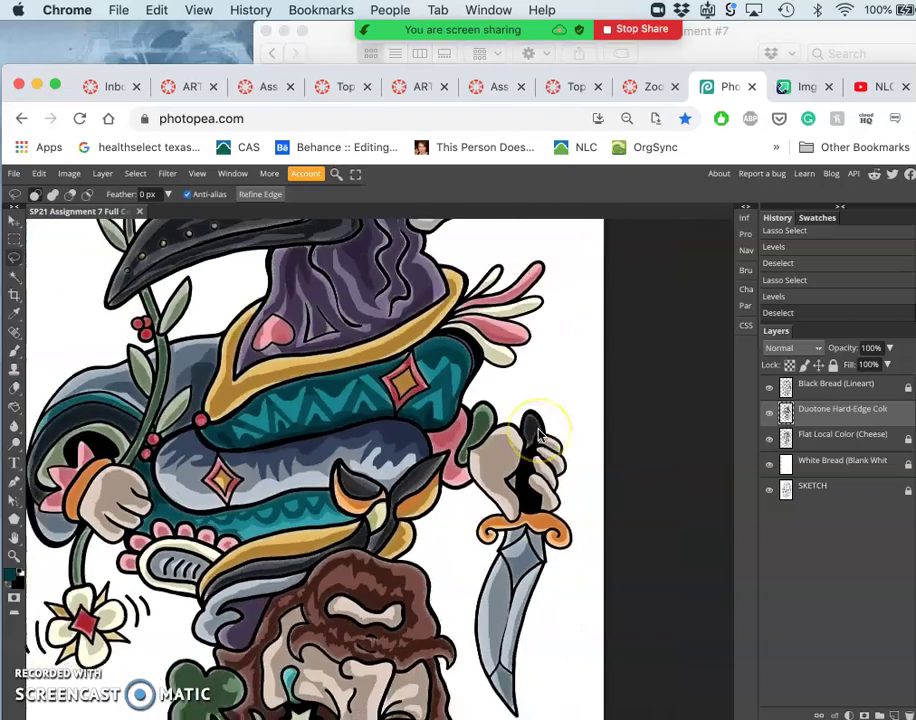
{"action": "key", "text": "super+minus"}
{"action": "left_click_drag", "start_coordinate": [378, 322], "coordinate": [422, 361]}
{"action": "scroll", "coordinate": [422, 361], "scroll_direction": "up", "scroll_amount": 1}
{"action": "mouse_move", "coordinate": [356, 436]}
{"action": "left_mouse_down"}
{"action": "mouse_move", "coordinate": [352, 491]}
{"action": "mouse_move", "coordinate": [337, 487]}
{"action": "left_mouse_up"}
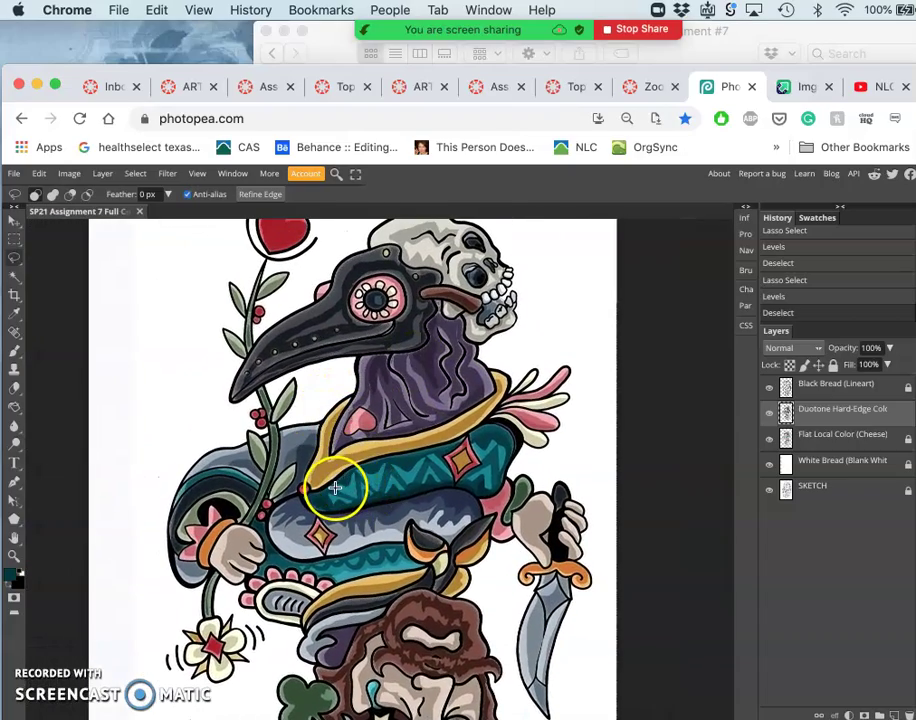
{"action": "scroll", "coordinate": [433, 378], "scroll_direction": "down", "scroll_amount": 5}
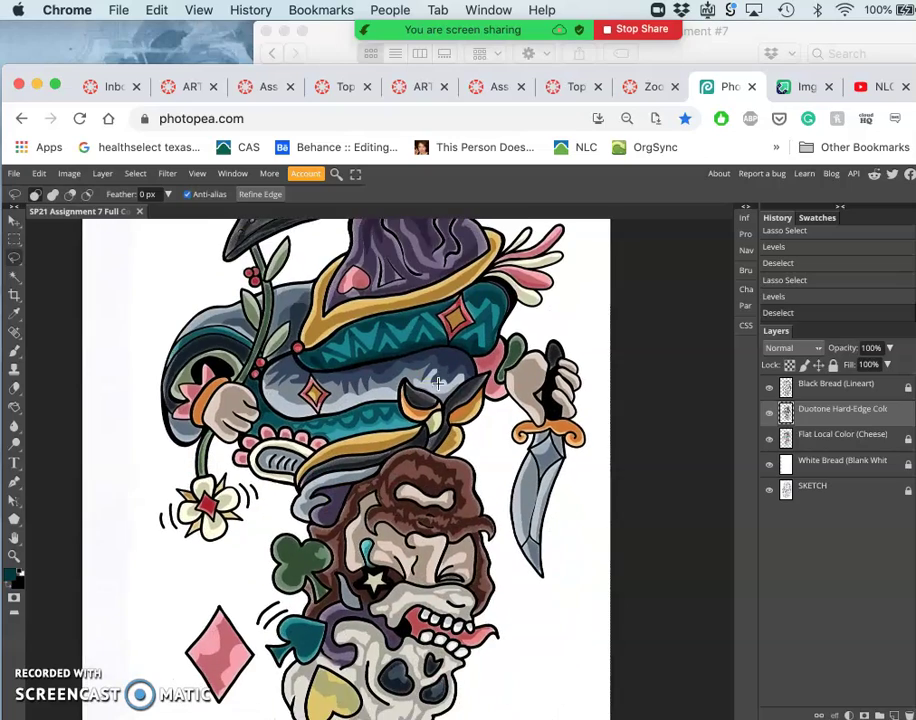
{"action": "scroll", "coordinate": [428, 413], "scroll_direction": "down", "scroll_amount": 2}
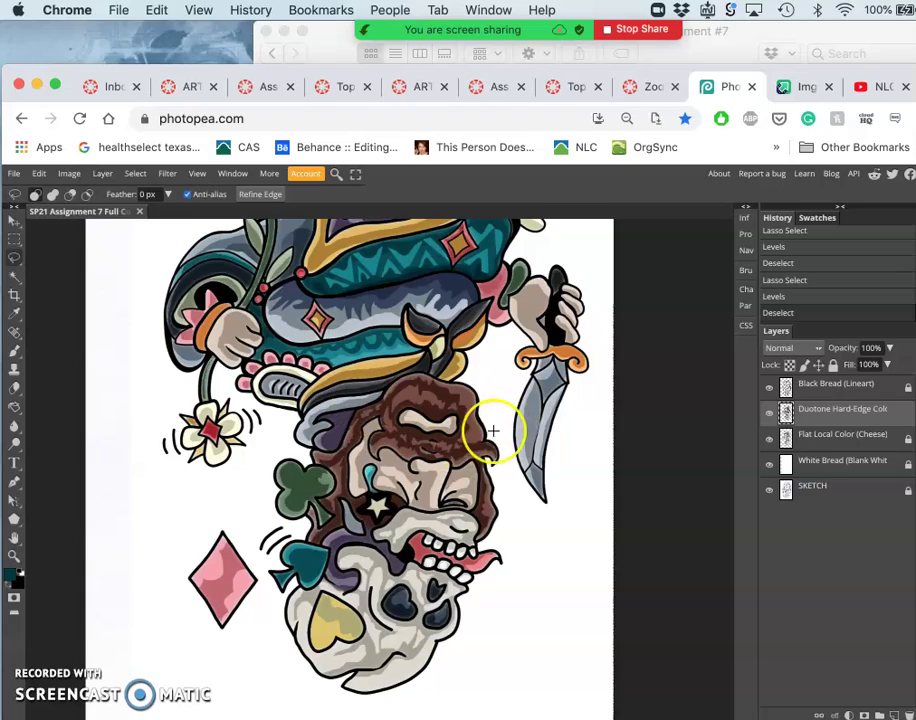
- Lasso a long zigzag highlight area across the teal roll beneath the gold collar
{"action": "scroll", "coordinate": [493, 431], "scroll_direction": "up", "scroll_amount": 6}
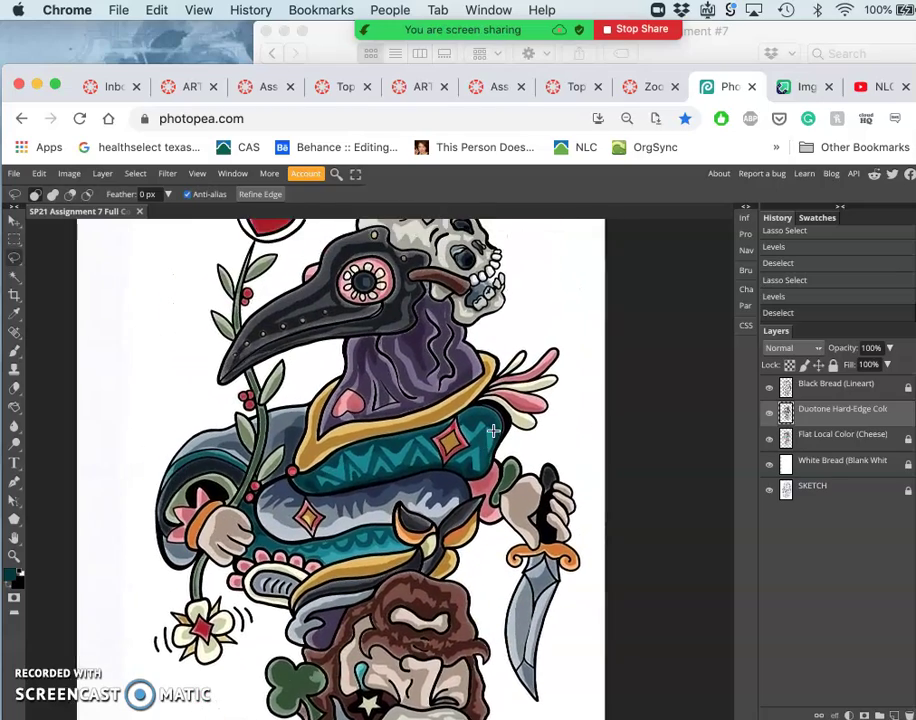
{"action": "scroll", "coordinate": [493, 431], "scroll_direction": "up", "scroll_amount": 3}
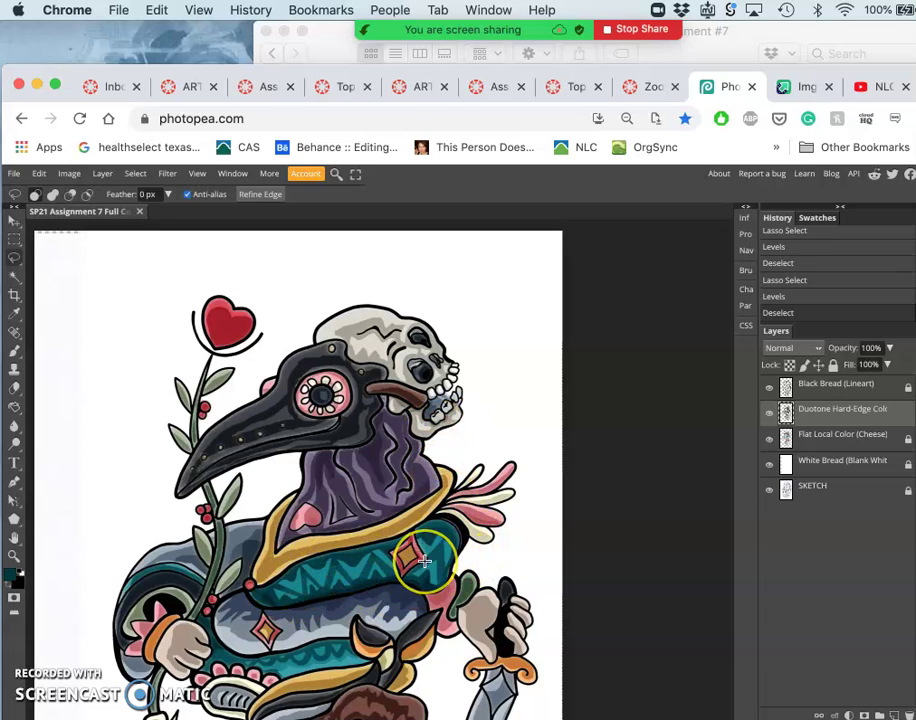
{"action": "scroll", "coordinate": [410, 570], "scroll_direction": "down", "scroll_amount": 3}
{"action": "left_click", "coordinate": [297, 536]}
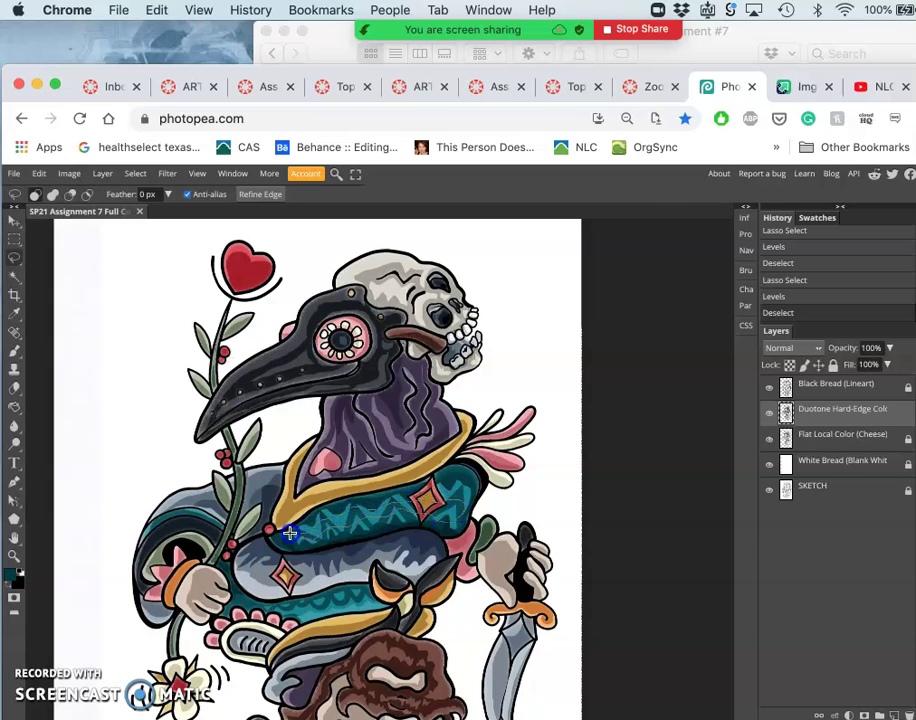
{"action": "left_click_drag", "start_coordinate": [308, 541], "coordinate": [346, 529]}
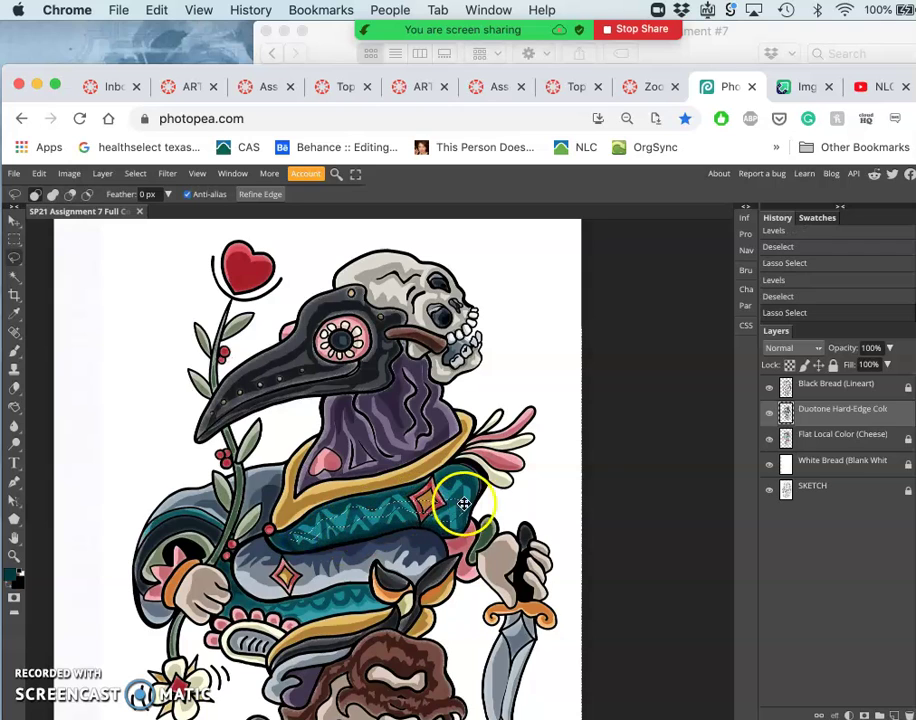
- Lighten the zigzag selection on the teal roll with Levels midtones at 3.32, and deselect
{"action": "left_click", "coordinate": [70, 173]}
{"action": "left_click", "coordinate": [137, 190]}
{"action": "left_click", "coordinate": [197, 173]}
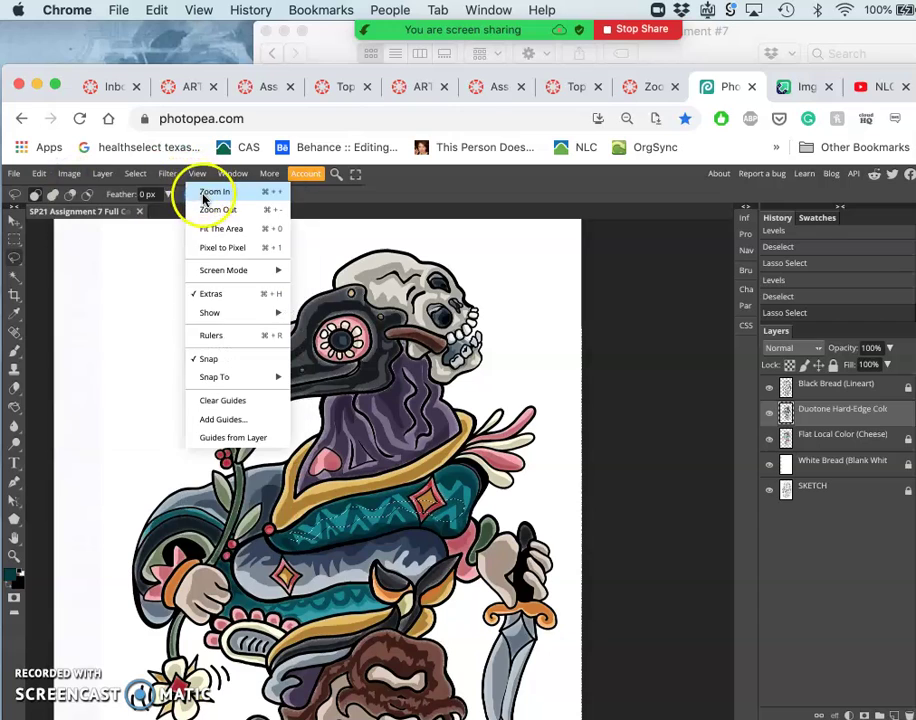
{"action": "left_click", "coordinate": [75, 175]}
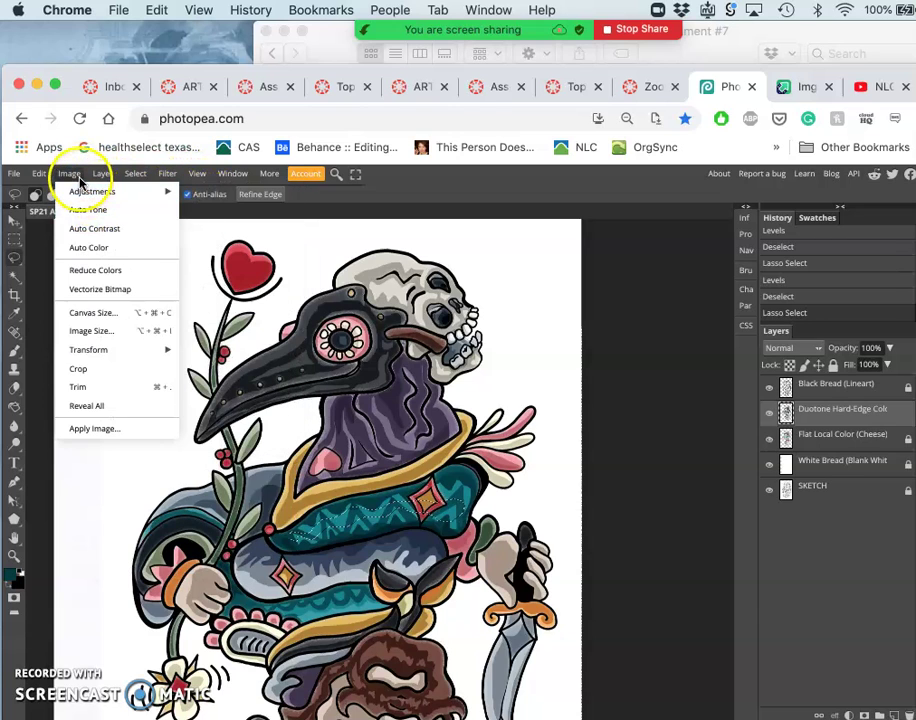
{"action": "mouse_move", "coordinate": [86, 190]}
{"action": "left_click", "coordinate": [200, 208]}
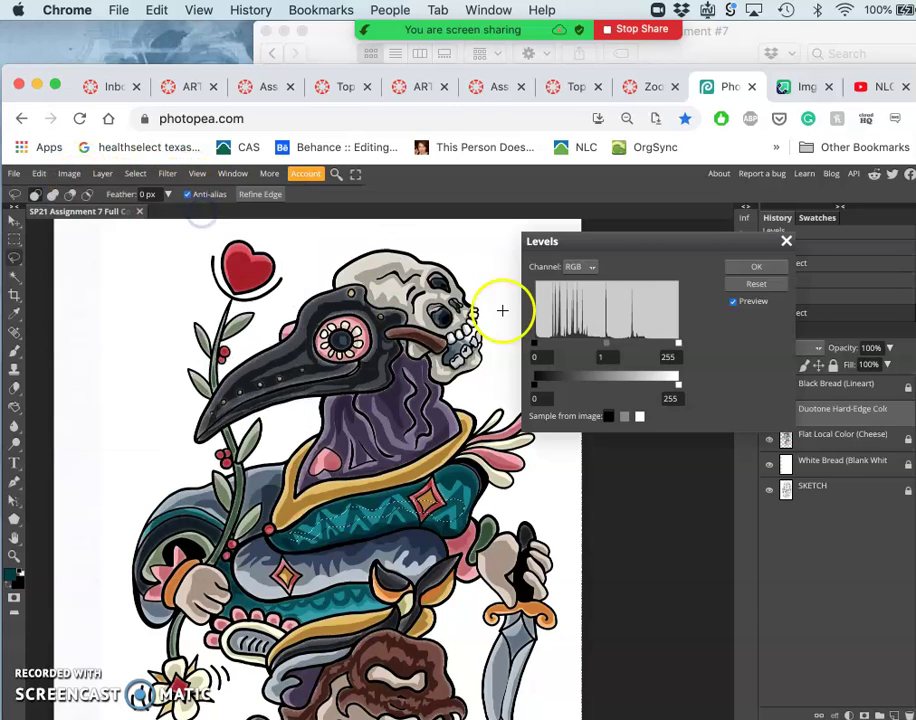
{"action": "left_click_drag", "start_coordinate": [596, 344], "coordinate": [568, 347]}
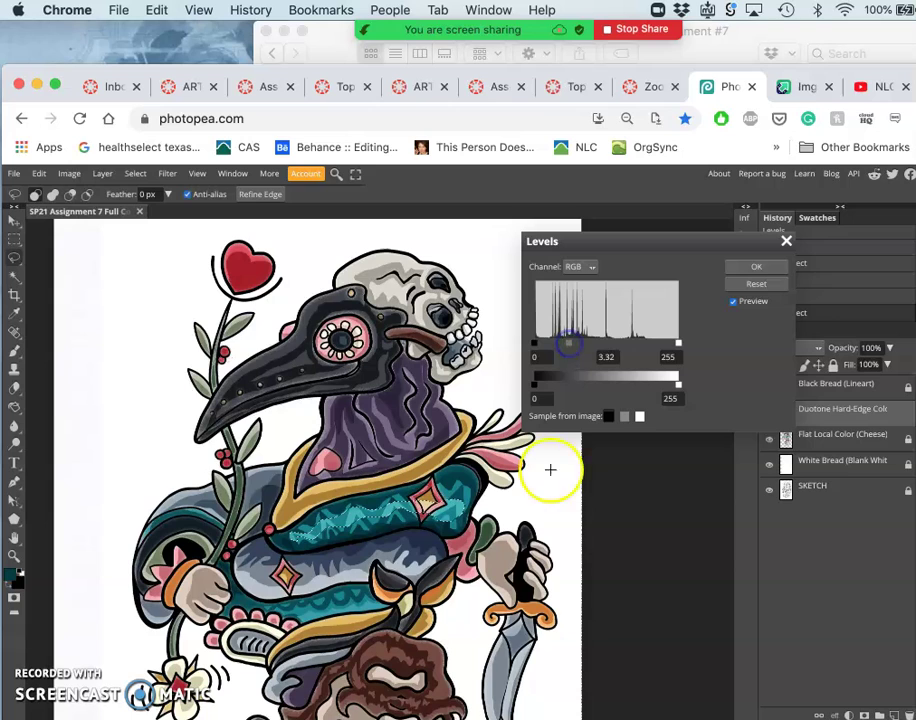
{"action": "left_click", "coordinate": [742, 268]}
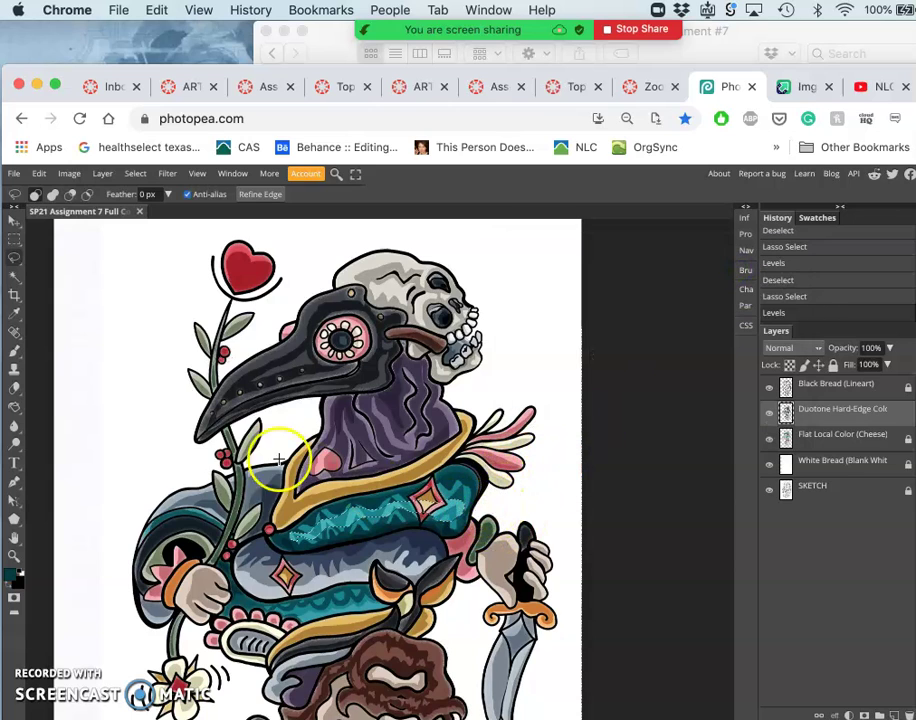
{"action": "key", "text": "super+d"}
{"action": "left_click", "coordinate": [15, 259]}
{"action": "left_click", "coordinate": [118, 334]}
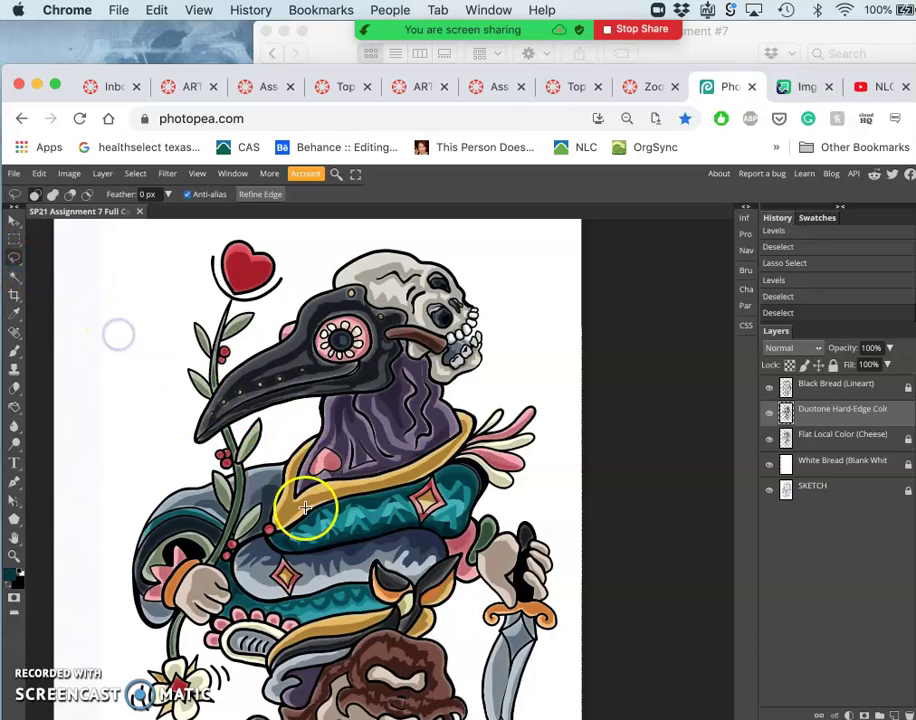
- Lasso a thin crescent highlight at the rounded end of the teal roll beside the feathers
{"action": "key", "text": "super+plus"}
{"action": "scroll", "coordinate": [472, 505], "scroll_direction": "up", "scroll_amount": 4}
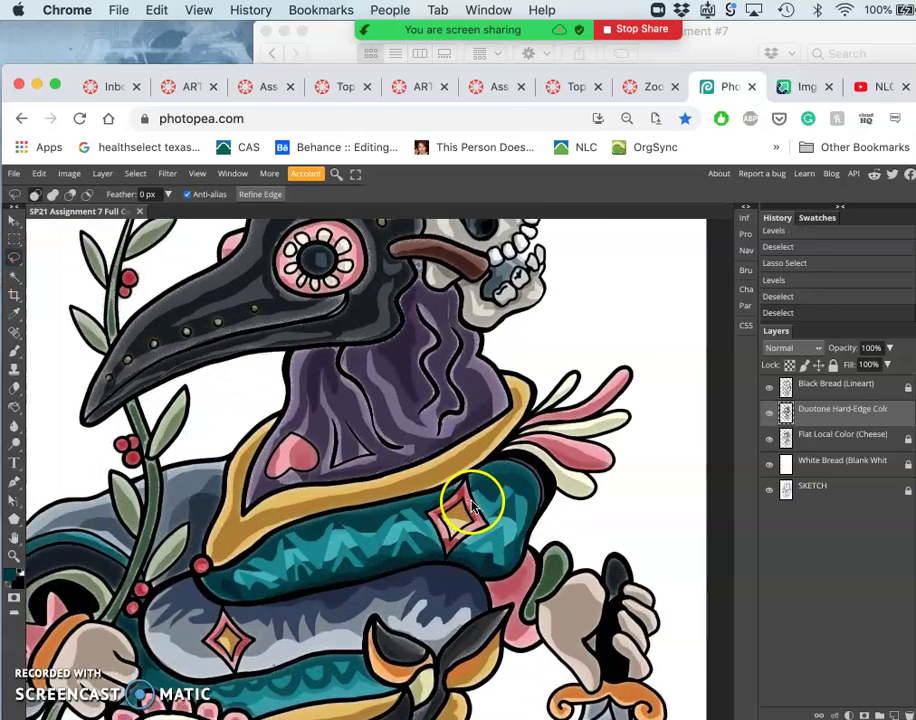
{"action": "scroll", "coordinate": [553, 532], "scroll_direction": "down", "scroll_amount": 5}
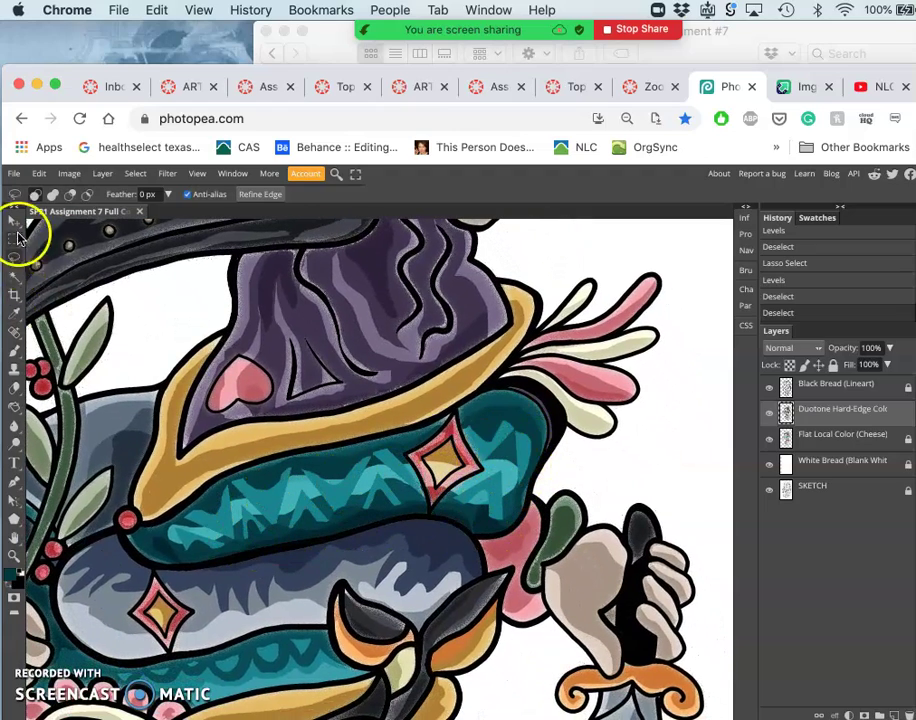
{"action": "left_click", "coordinate": [15, 257]}
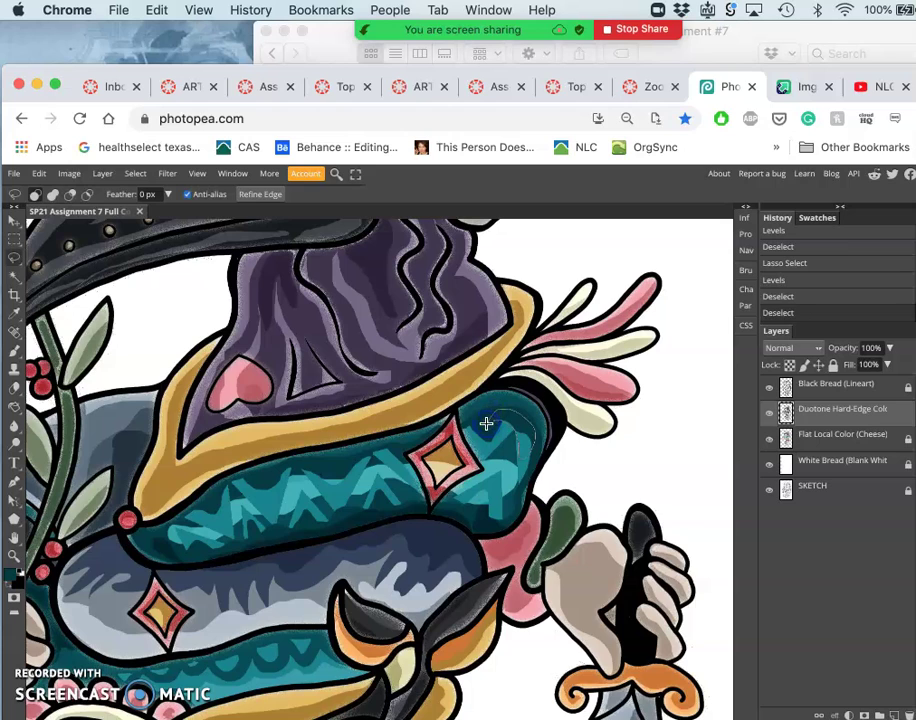
{"action": "left_click_drag", "start_coordinate": [487, 421], "coordinate": [454, 419]}
- Lighten the crescent selection with Levels midtones at 4.05, and deselect
{"action": "left_click", "coordinate": [68, 174]}
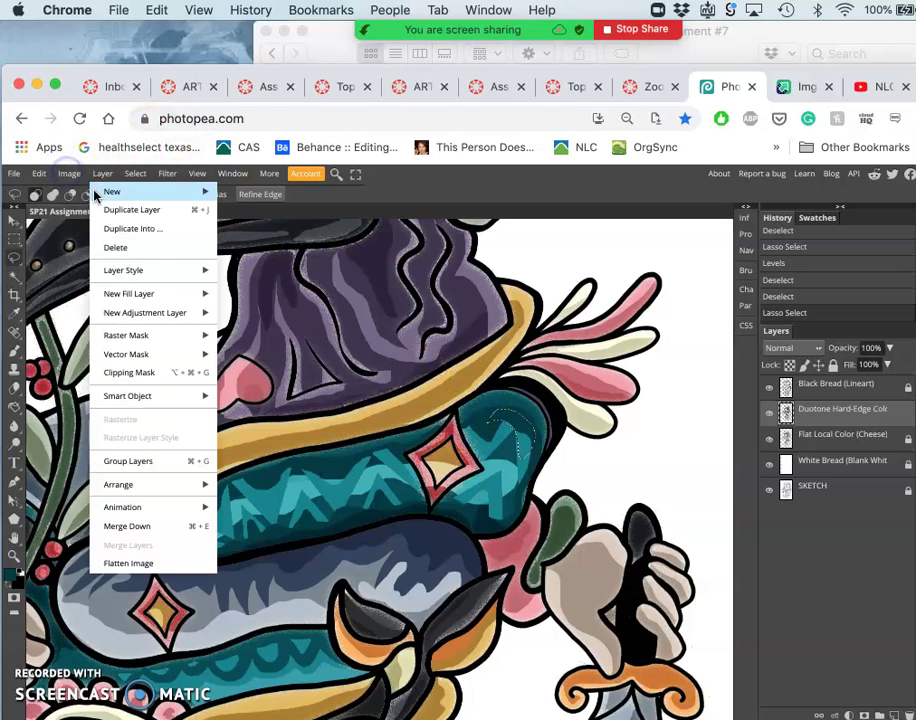
{"action": "mouse_move", "coordinate": [110, 191]}
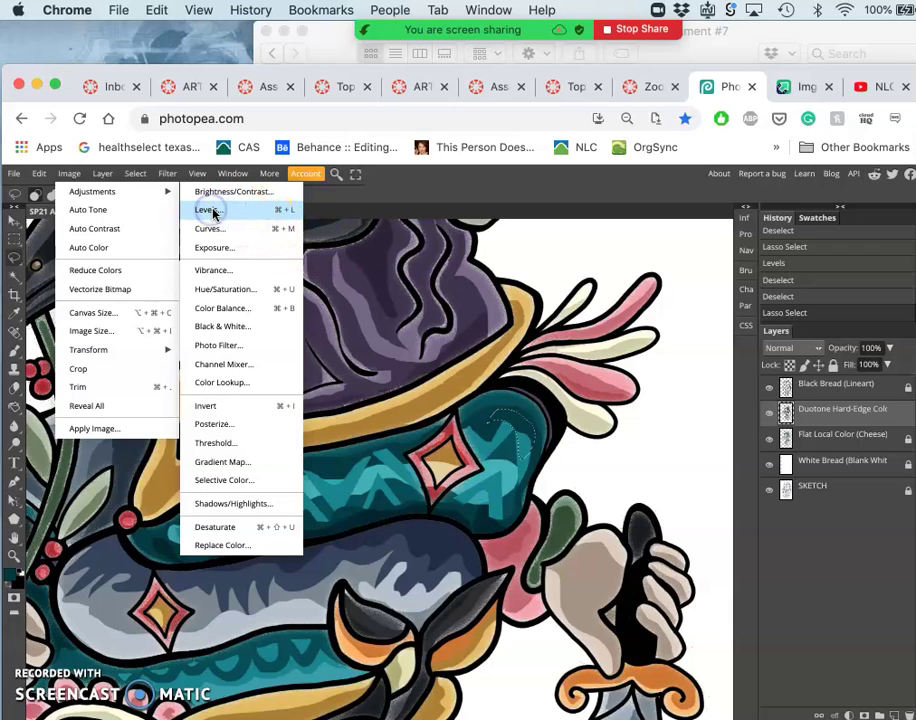
{"action": "left_click", "coordinate": [207, 212]}
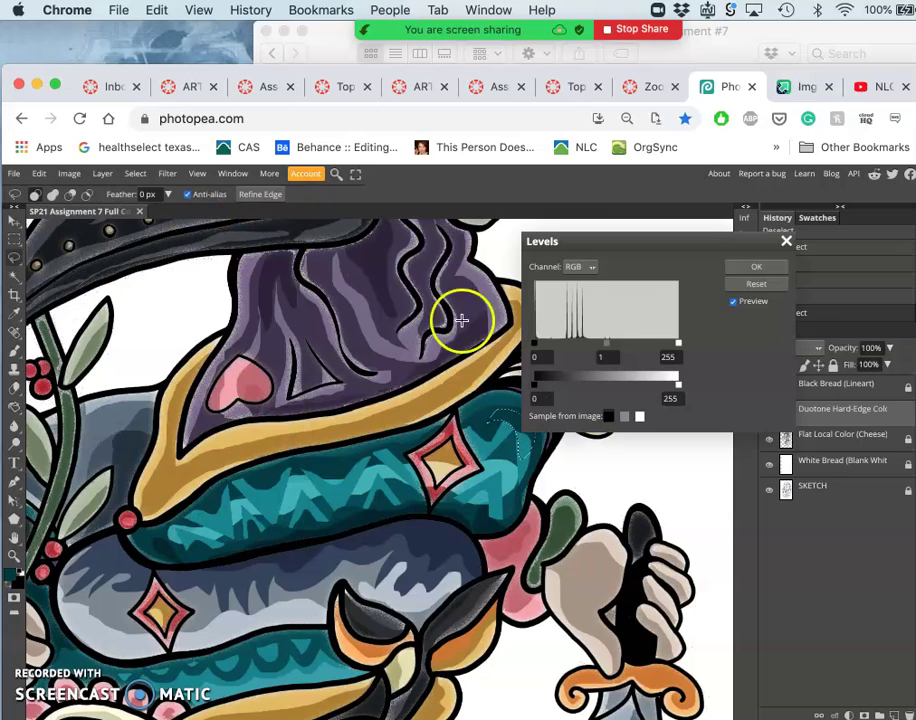
{"action": "left_click", "coordinate": [610, 349]}
{"action": "left_click_drag", "start_coordinate": [612, 349], "coordinate": [561, 346]}
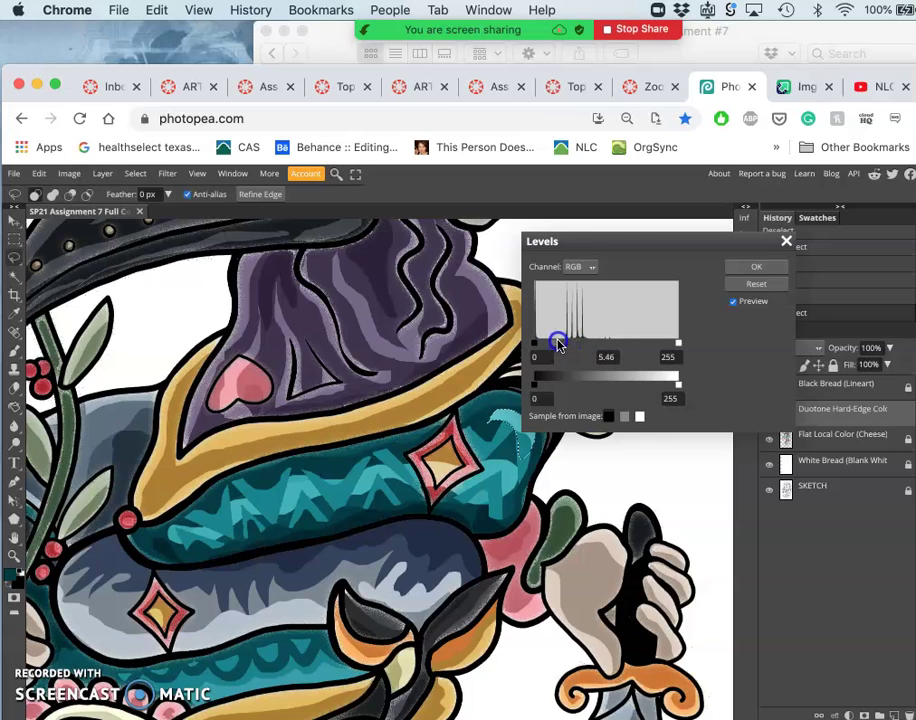
{"action": "left_click_drag", "start_coordinate": [561, 345], "coordinate": [567, 347]}
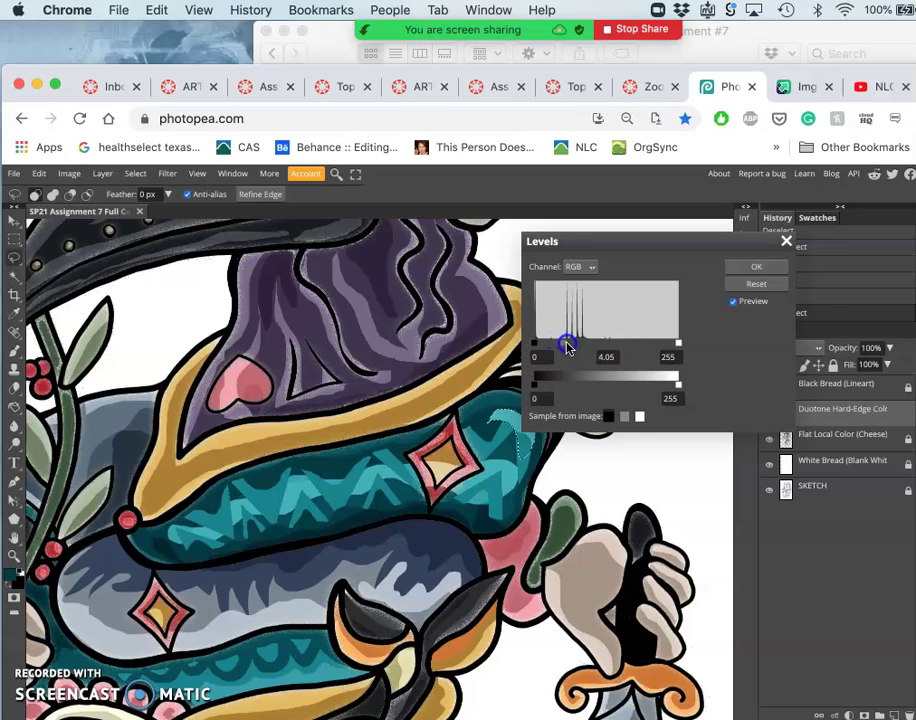
{"action": "left_click", "coordinate": [756, 267]}
{"action": "key", "text": "ctrl+d"}
- Duplicate the Duotone Hard-Edge Color layer
{"action": "scroll", "coordinate": [528, 355], "scroll_direction": "down", "scroll_amount": 3}
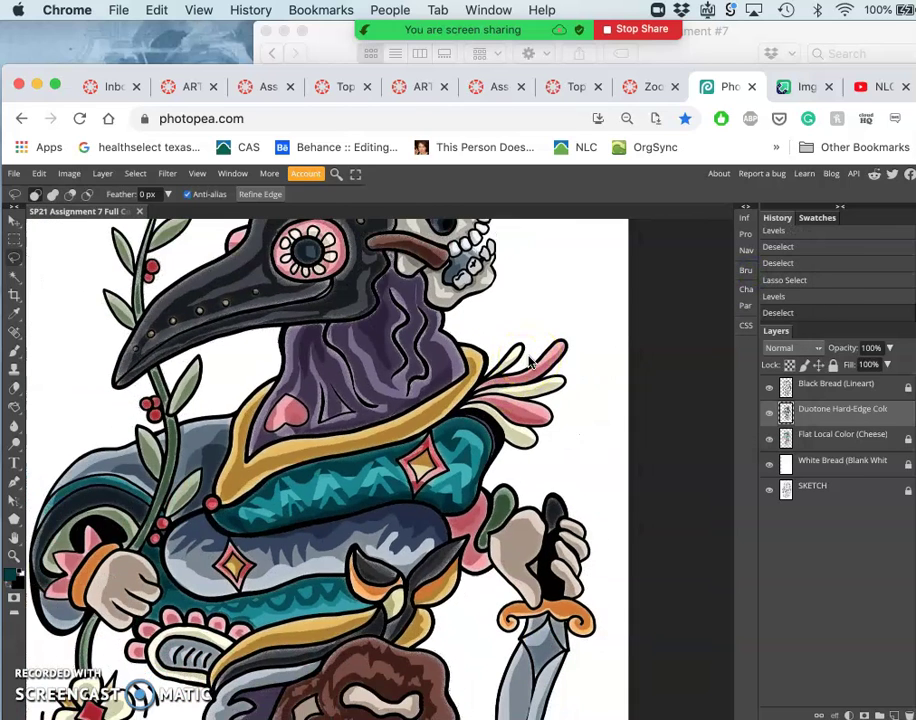
{"action": "scroll", "coordinate": [530, 362], "scroll_direction": "down", "scroll_amount": 2}
{"action": "scroll", "coordinate": [530, 355], "scroll_direction": "down", "scroll_amount": 3}
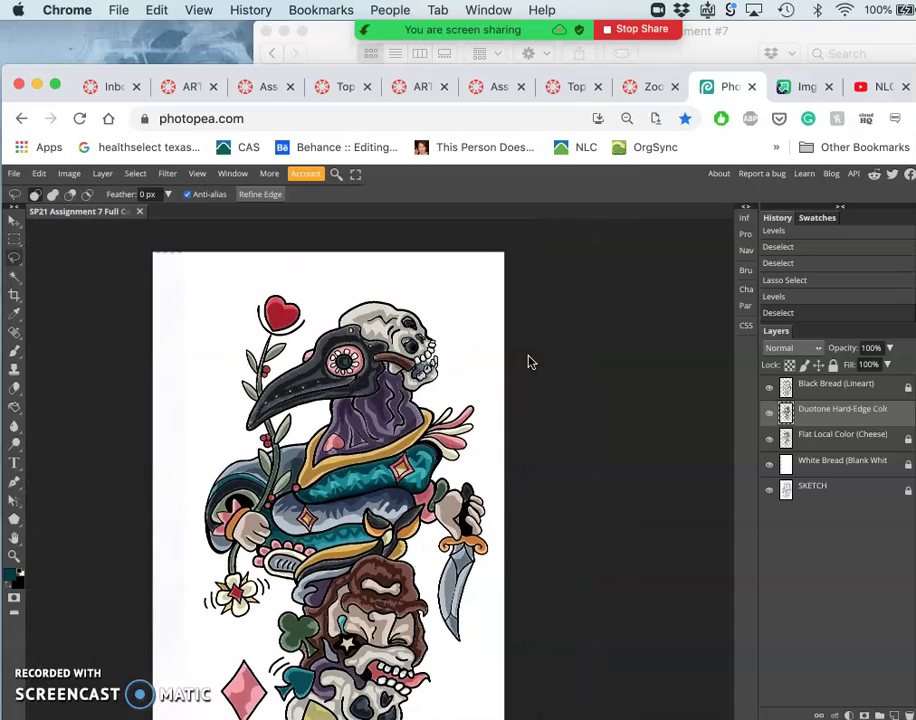
{"action": "left_click", "coordinate": [823, 417]}
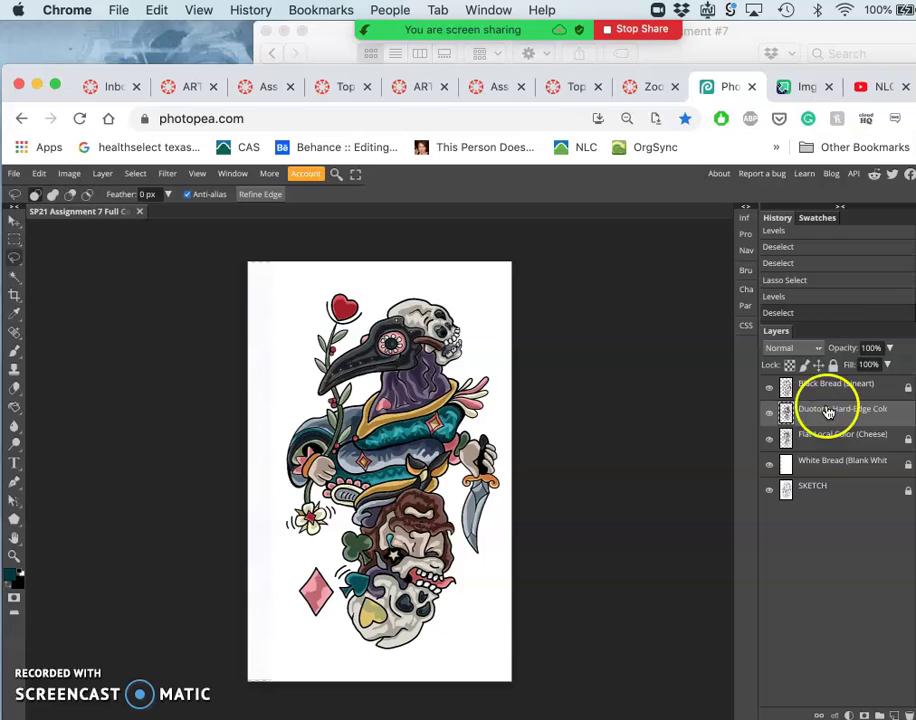
{"action": "key", "text": "super+j"}
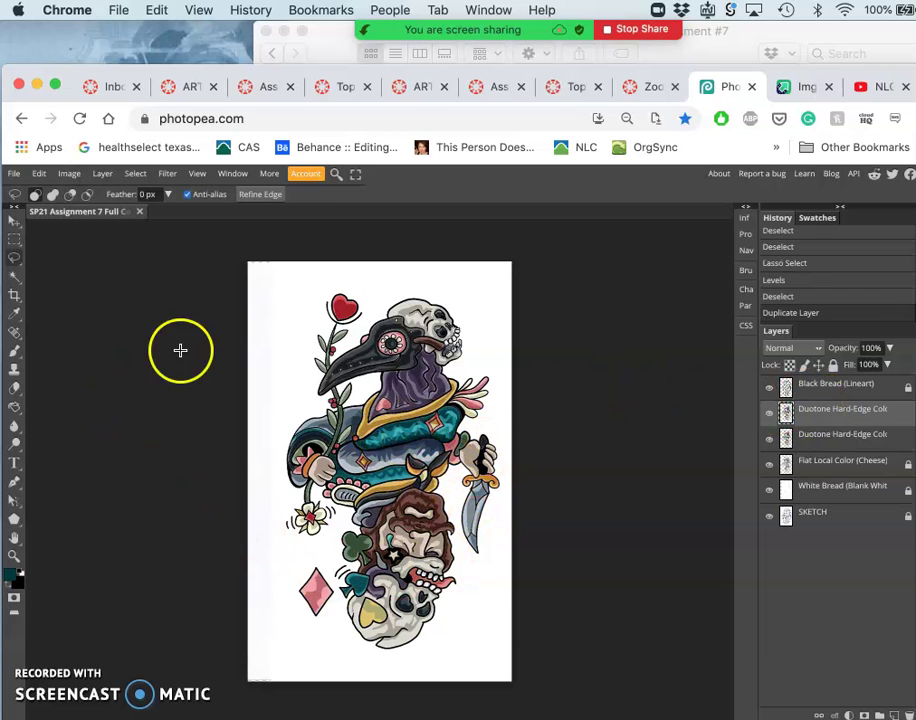
- Lasso a large irregular area on the duplicate layer, running from the heart and beak across the torso to the lower skull
{"action": "left_click", "coordinate": [15, 258]}
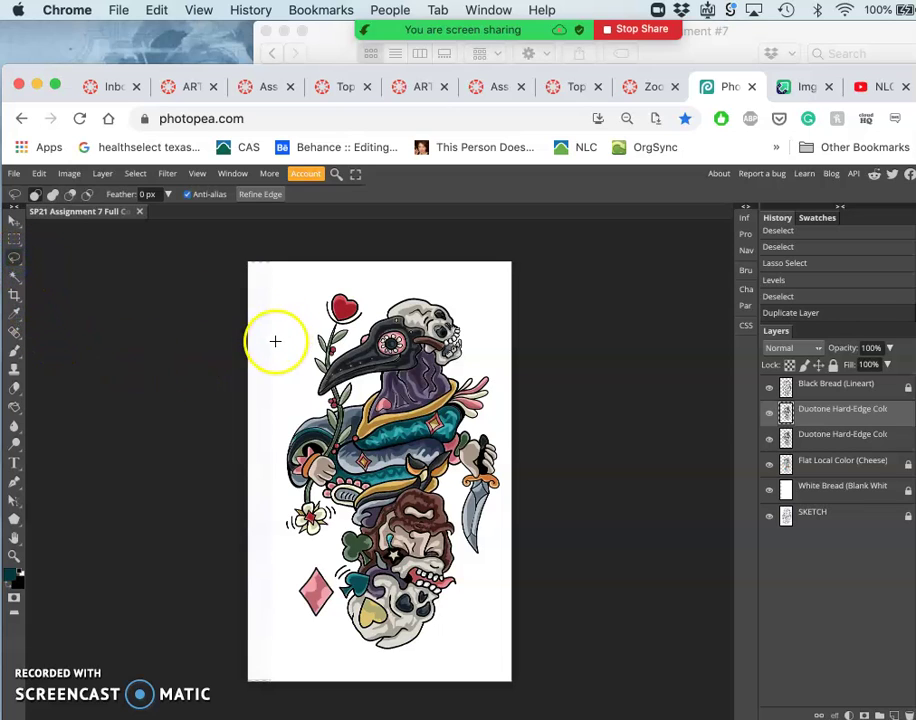
{"action": "mouse_move", "coordinate": [273, 341]}
{"action": "left_mouse_down"}
{"action": "mouse_move", "coordinate": [291, 385]}
{"action": "mouse_move", "coordinate": [302, 415]}
{"action": "mouse_move", "coordinate": [352, 428]}
{"action": "left_mouse_up"}
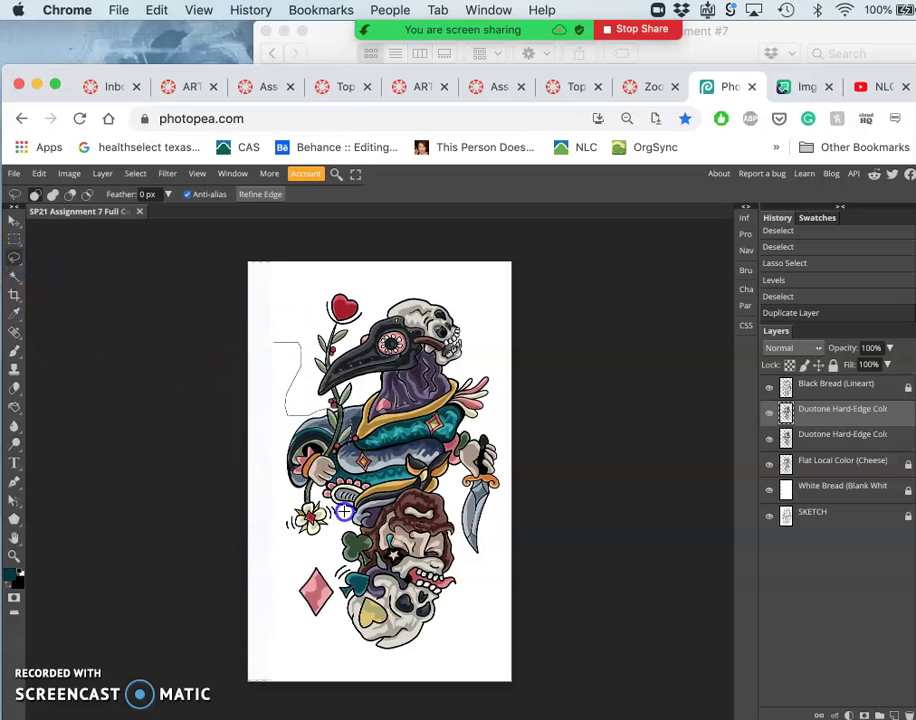
{"action": "mouse_move", "coordinate": [401, 617]}
{"action": "left_mouse_down"}
{"action": "mouse_move", "coordinate": [430, 631]}
{"action": "mouse_move", "coordinate": [483, 629]}
{"action": "mouse_move", "coordinate": [497, 593]}
{"action": "mouse_move", "coordinate": [469, 579]}
{"action": "mouse_move", "coordinate": [471, 560]}
{"action": "mouse_move", "coordinate": [498, 547]}
{"action": "mouse_move", "coordinate": [463, 524]}
{"action": "mouse_move", "coordinate": [437, 550]}
{"action": "mouse_move", "coordinate": [418, 527]}
{"action": "mouse_move", "coordinate": [435, 478]}
{"action": "left_mouse_up"}
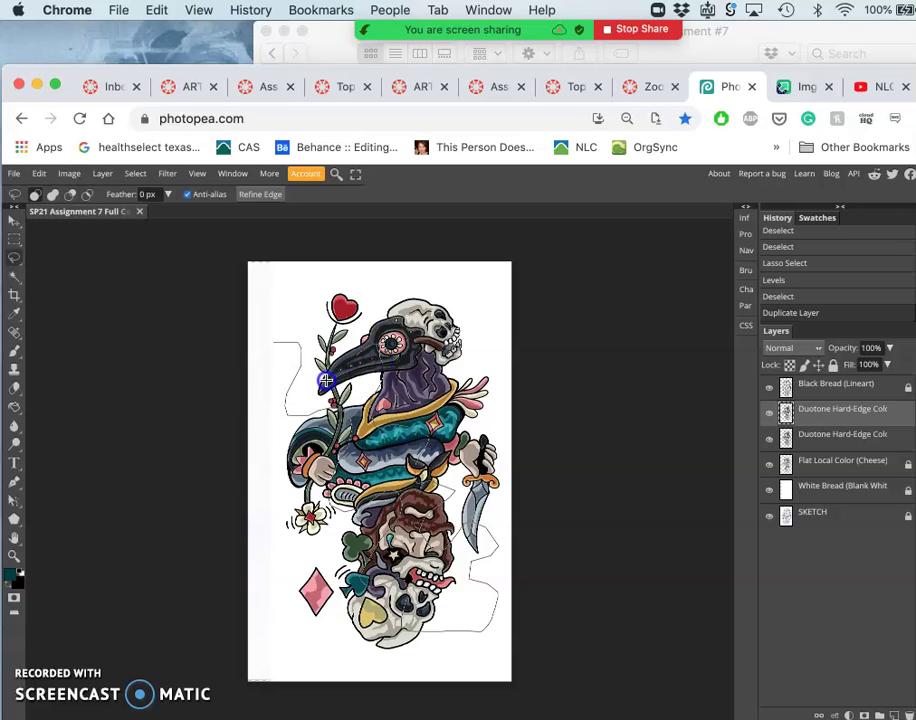
{"action": "mouse_move", "coordinate": [344, 312]}
{"action": "left_mouse_down"}
{"action": "mouse_move", "coordinate": [305, 313]}
{"action": "mouse_move", "coordinate": [268, 337]}
{"action": "mouse_move", "coordinate": [265, 350]}
{"action": "left_mouse_up"}
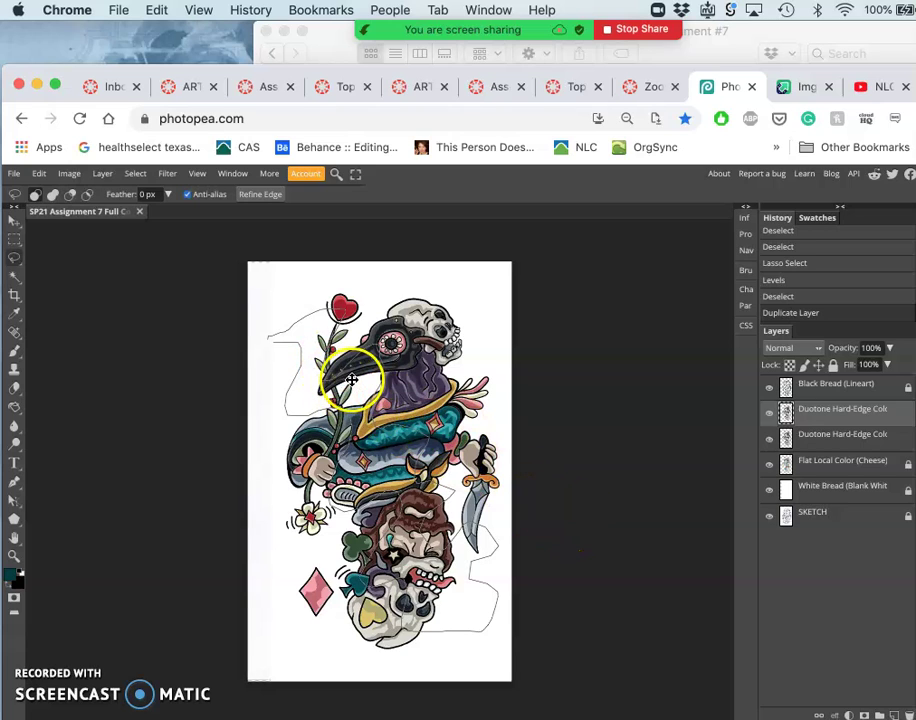
{"action": "left_click_drag", "start_coordinate": [352, 380], "coordinate": [311, 364]}
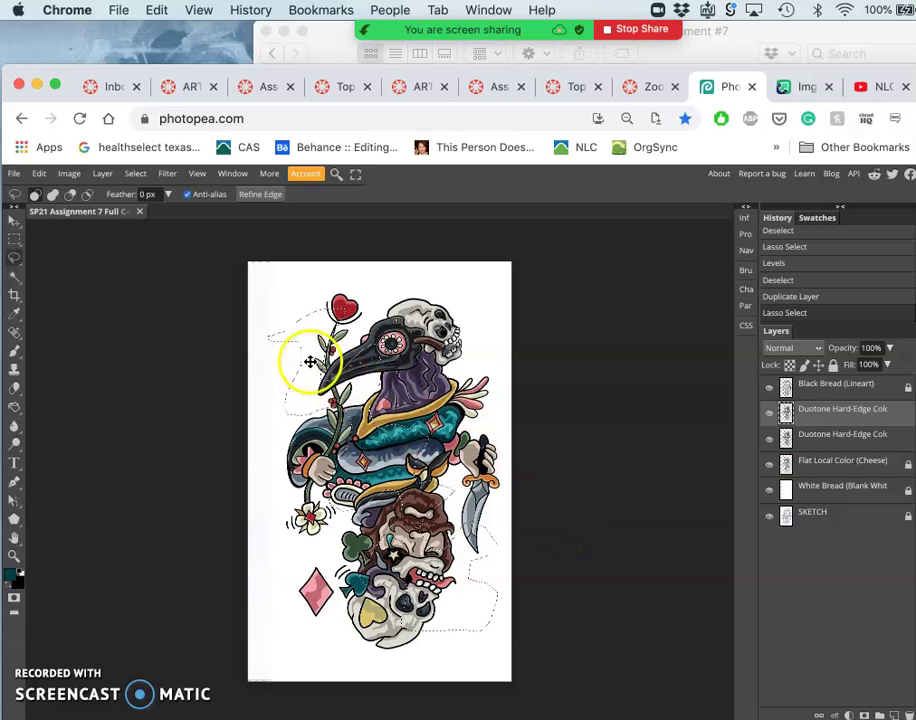
- Lighten the large lassoed area of the duplicate Duotone layer with Levels midtones at 3.46
{"action": "left_click", "coordinate": [70, 175]}
{"action": "mouse_move", "coordinate": [80, 190]}
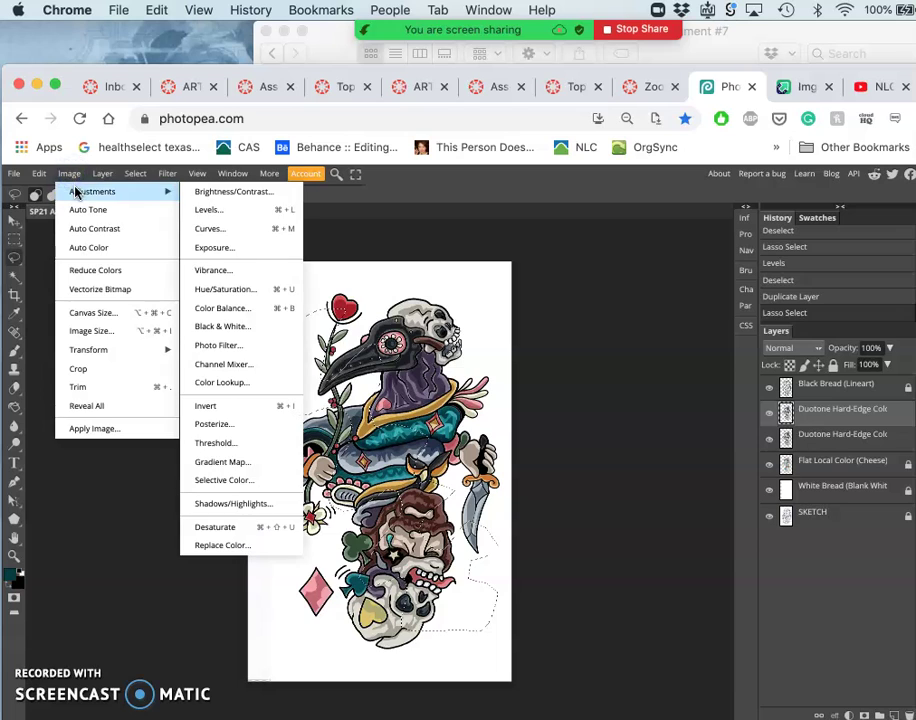
{"action": "left_click", "coordinate": [206, 217]}
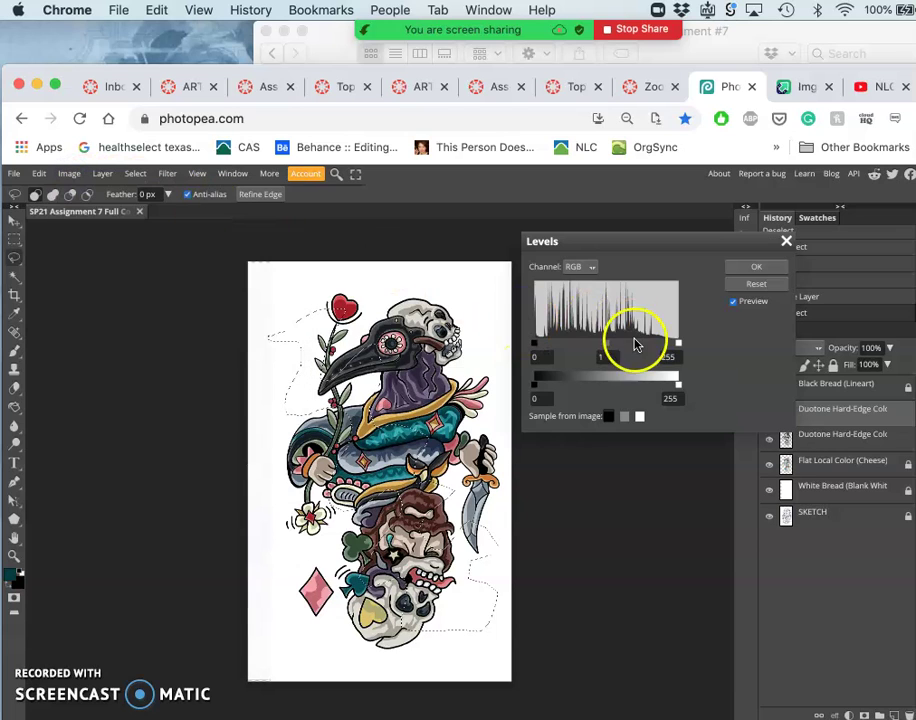
{"action": "left_click_drag", "start_coordinate": [604, 346], "coordinate": [626, 348]}
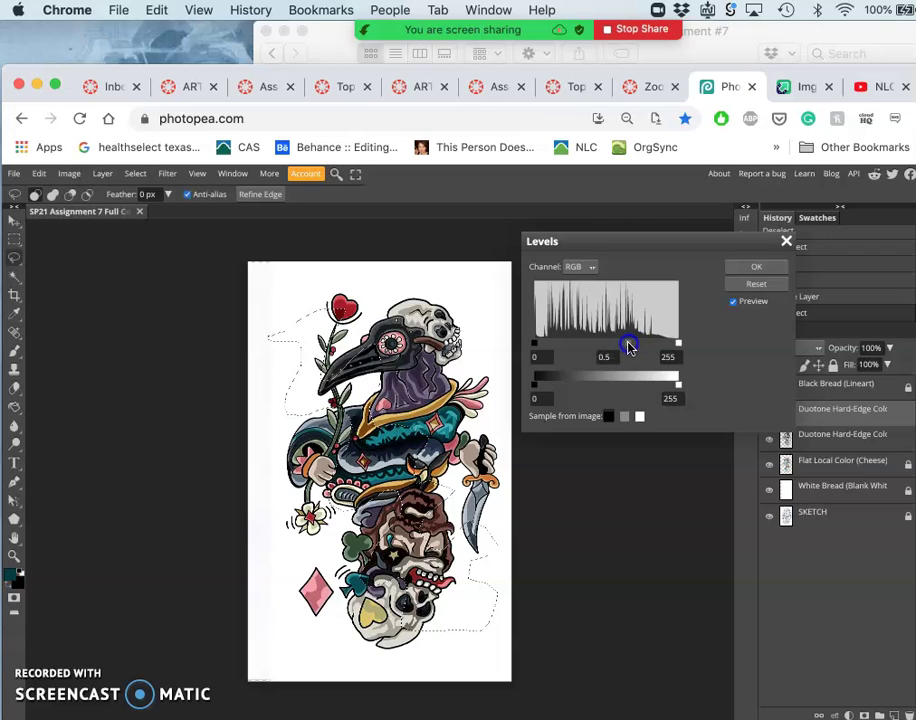
{"action": "left_click_drag", "start_coordinate": [629, 346], "coordinate": [568, 341]}
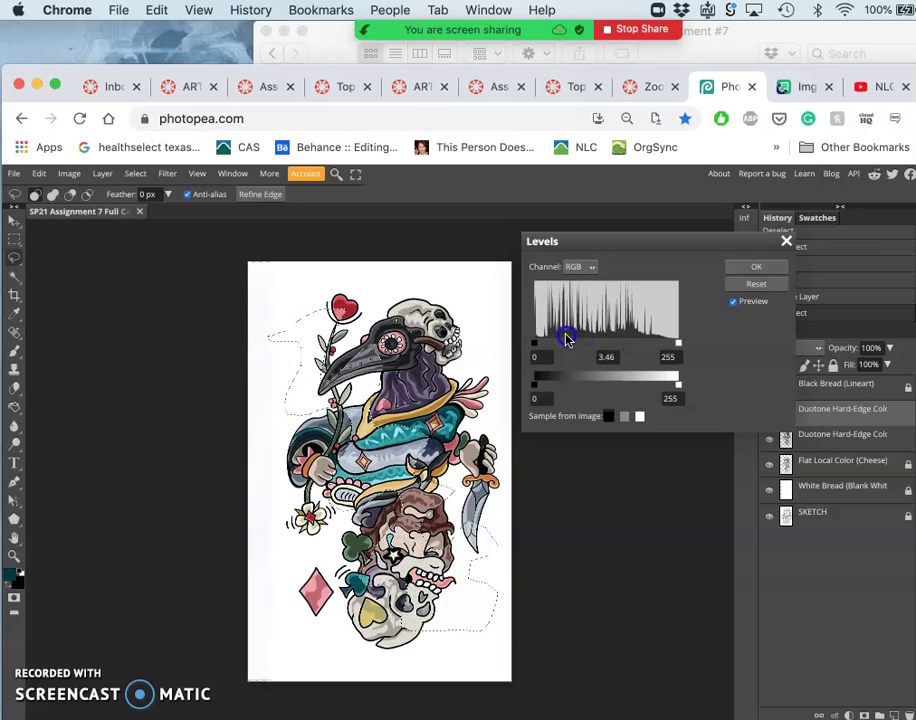
{"action": "left_click", "coordinate": [756, 266]}
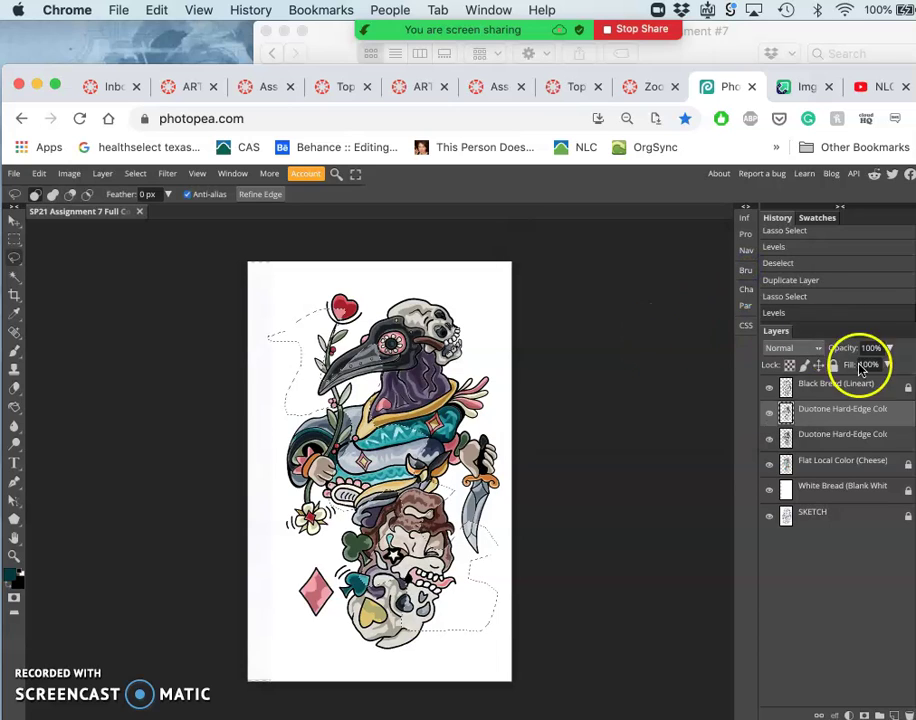
- Copy the lassoed area of the duplicate Duotone layer to a new layer, and delete the extra second copy
{"action": "left_click", "coordinate": [838, 410]}
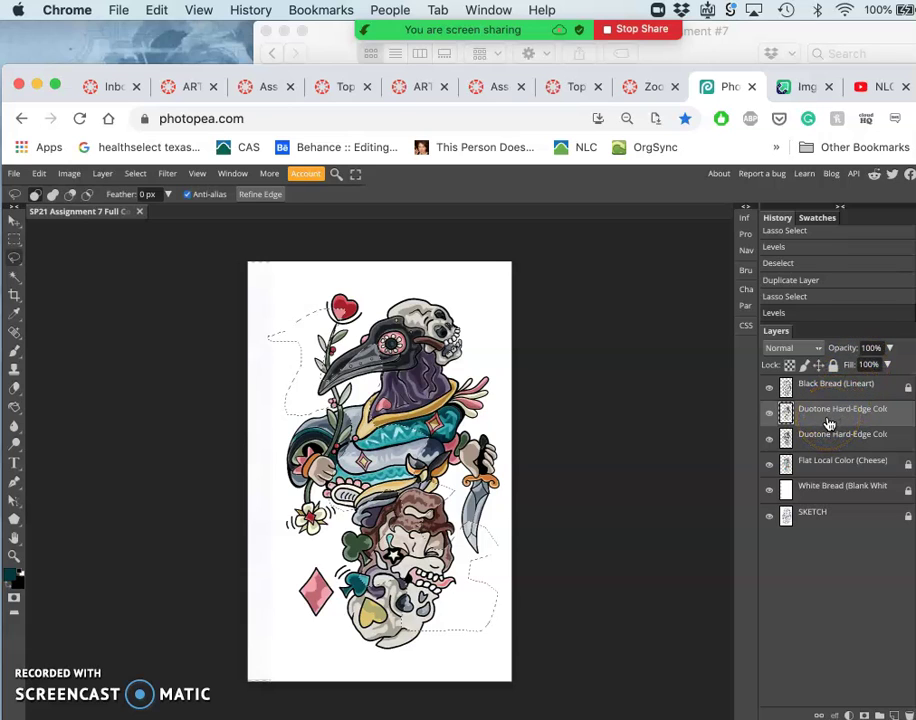
{"action": "key", "text": "super+j"}
{"action": "key", "text": "super+j"}
{"action": "left_click", "coordinate": [826, 419]}
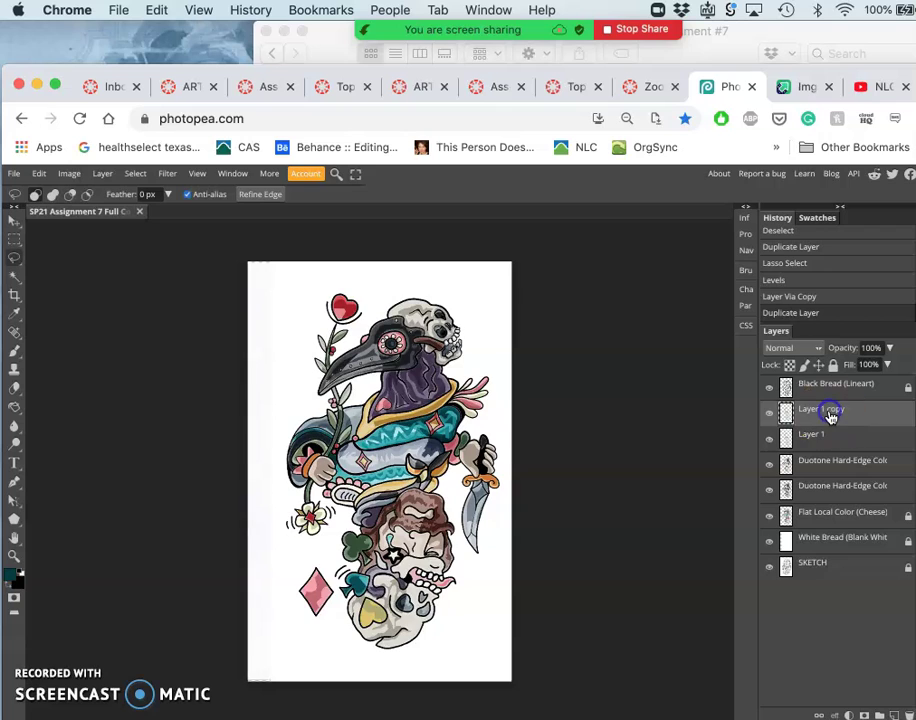
{"action": "key", "text": "Delete"}
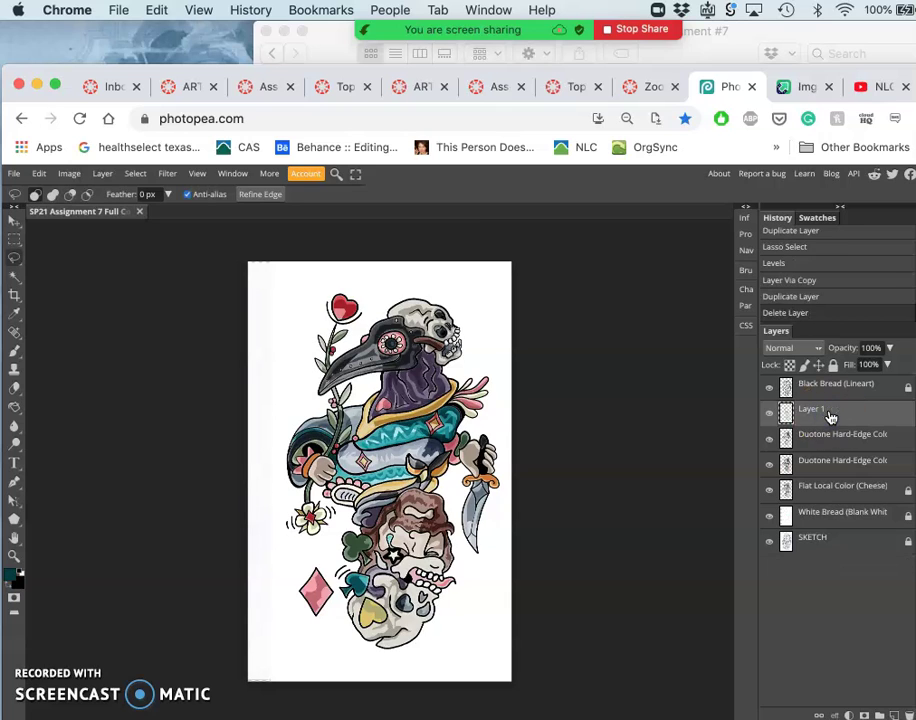
- Hide the duplicate Duotone layer and darken Layer 1 with Levels midtones at 0.17, white input 233 and a raised black input
{"action": "left_click", "coordinate": [781, 420]}
{"action": "left_click", "coordinate": [768, 443]}
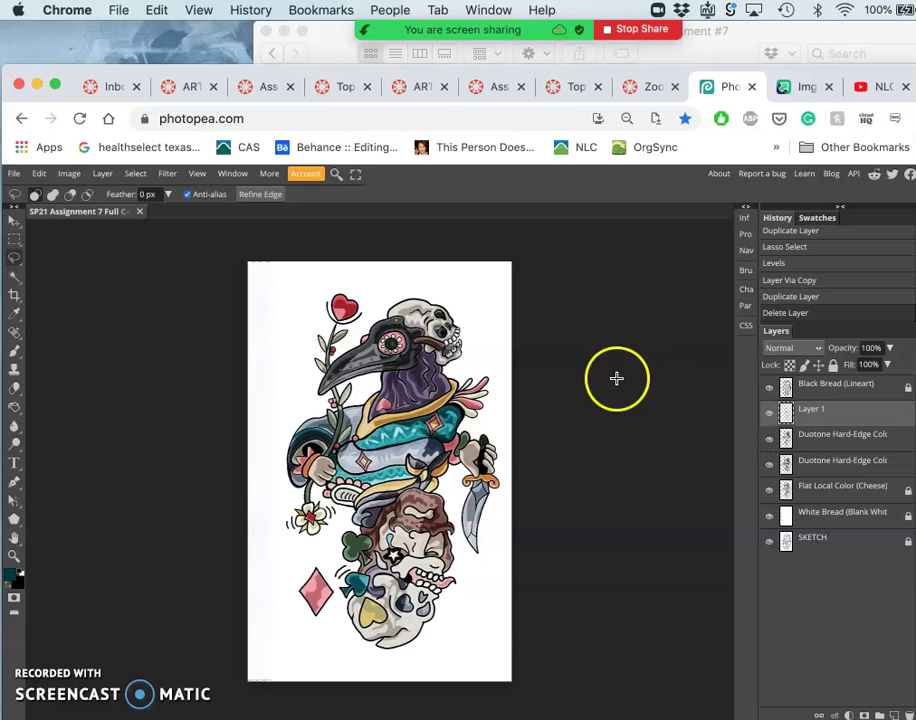
{"action": "left_click", "coordinate": [787, 415]}
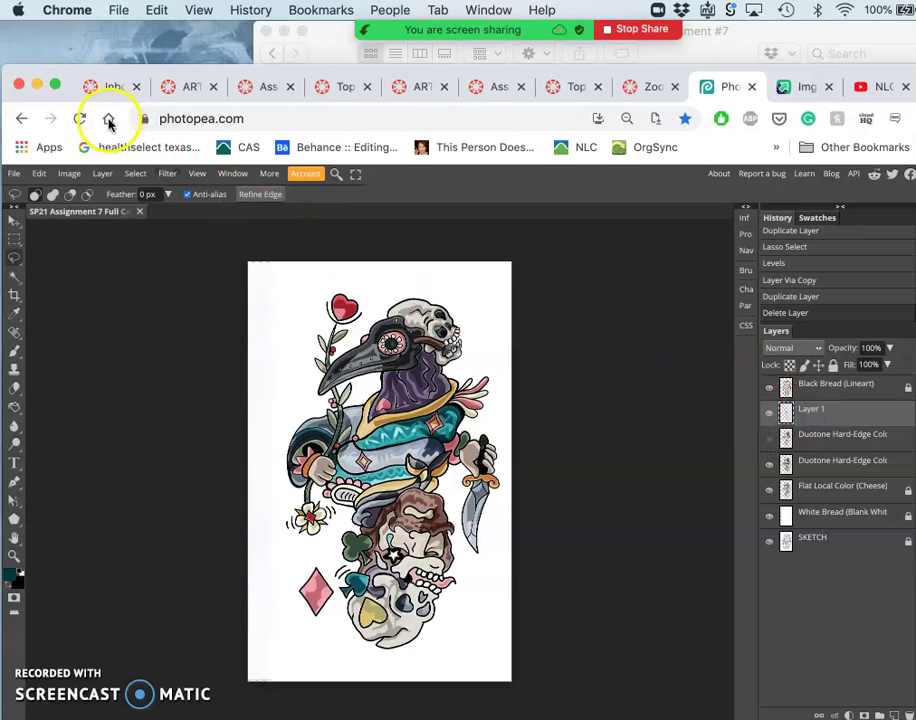
{"action": "left_click", "coordinate": [69, 174]}
{"action": "mouse_move", "coordinate": [83, 193]}
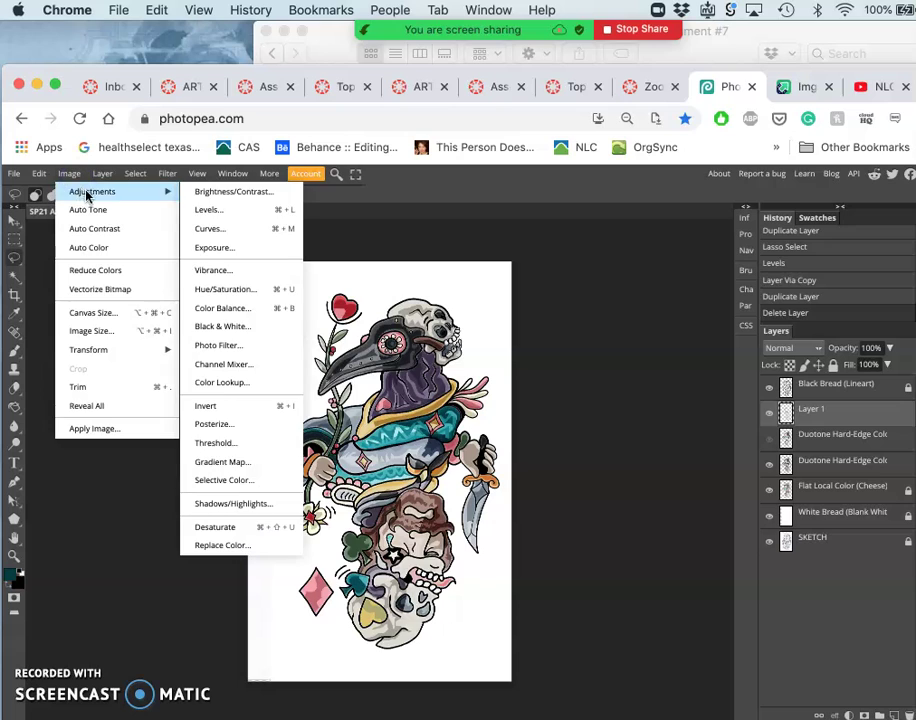
{"action": "left_click", "coordinate": [203, 210]}
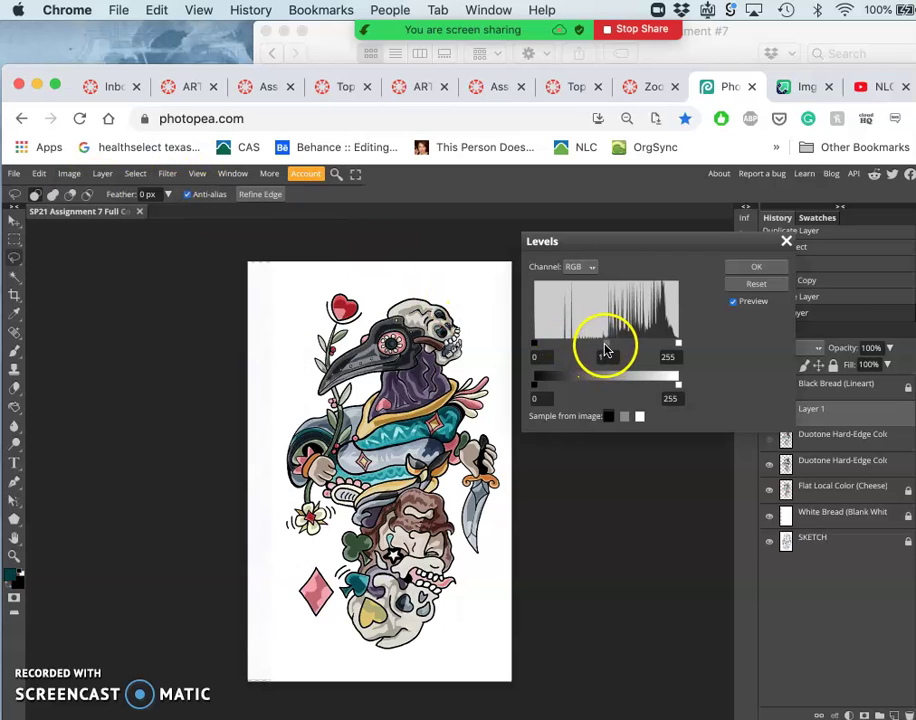
{"action": "left_click", "coordinate": [605, 348]}
{"action": "left_click_drag", "start_coordinate": [612, 347], "coordinate": [667, 347]}
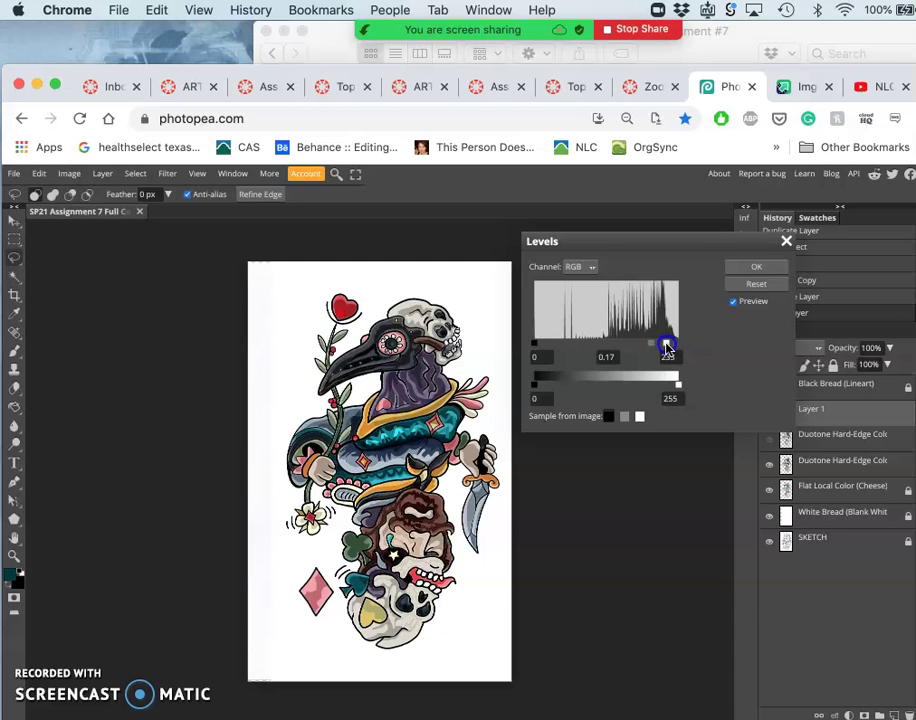
{"action": "left_click_drag", "start_coordinate": [535, 345], "coordinate": [544, 351]}
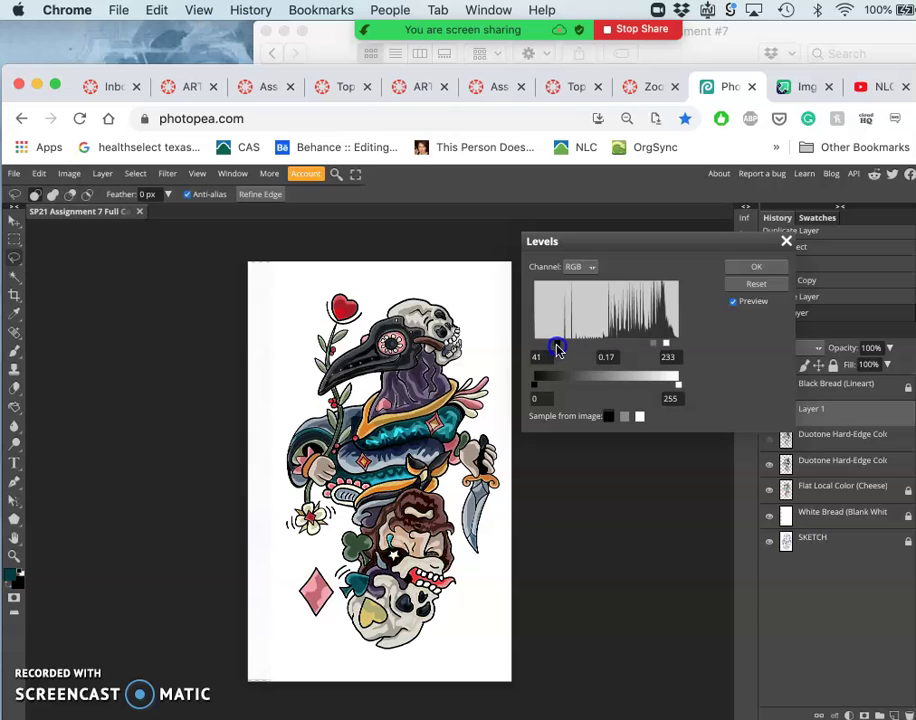
{"action": "left_click", "coordinate": [755, 267]}
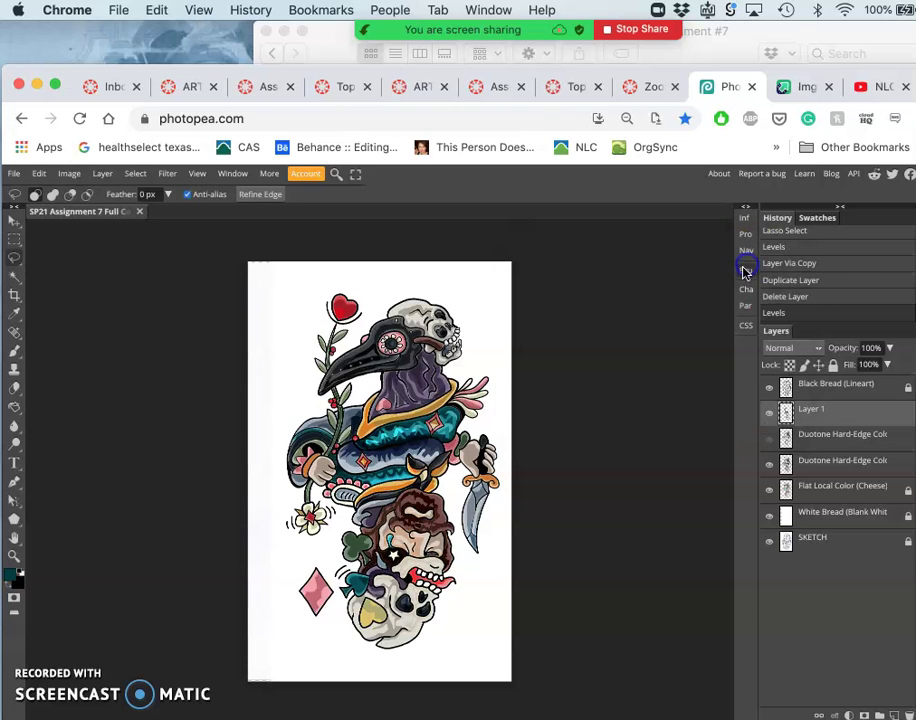
- Show the duplicate Duotone layer and hide Layer 1 to examine the torso and head without the darkened shading
{"action": "scroll", "coordinate": [515, 393], "scroll_direction": "up", "scroll_amount": 6}
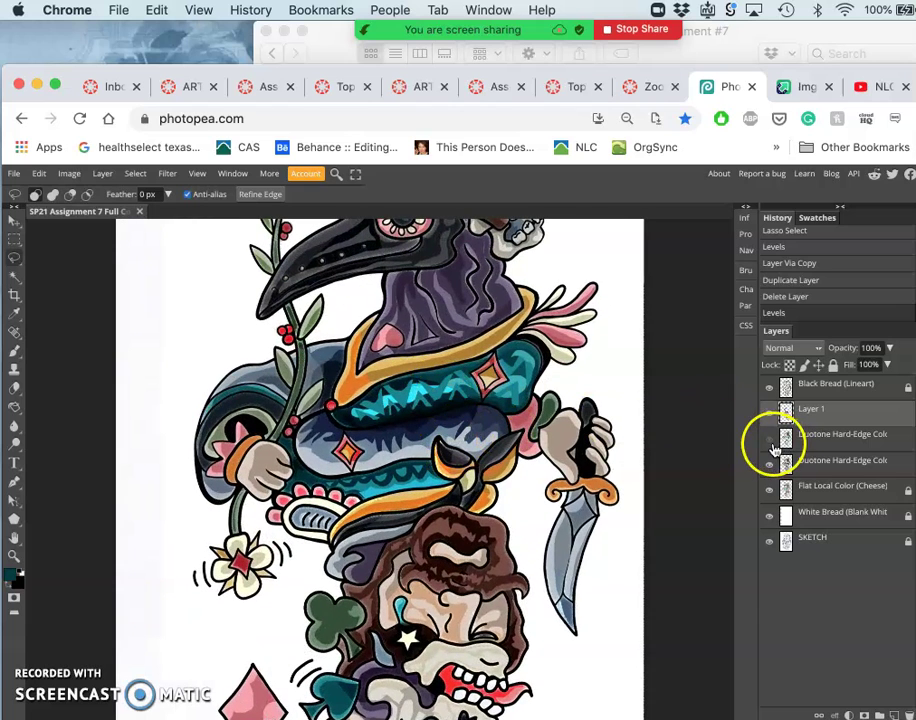
{"action": "left_click", "coordinate": [770, 443]}
{"action": "left_click", "coordinate": [771, 418]}
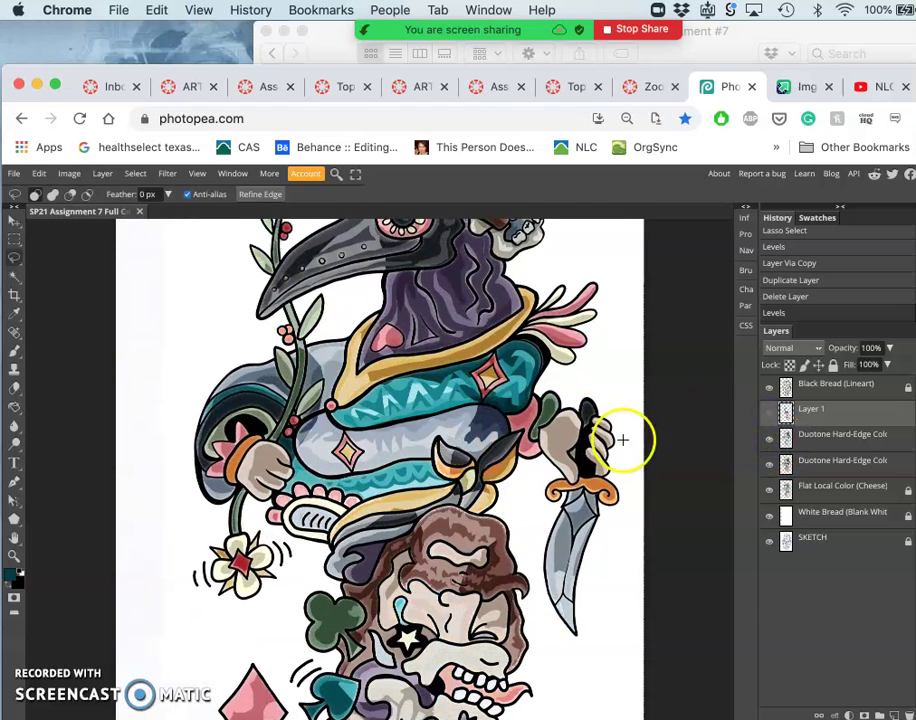
{"action": "scroll", "coordinate": [538, 449], "scroll_direction": "down", "scroll_amount": 3}
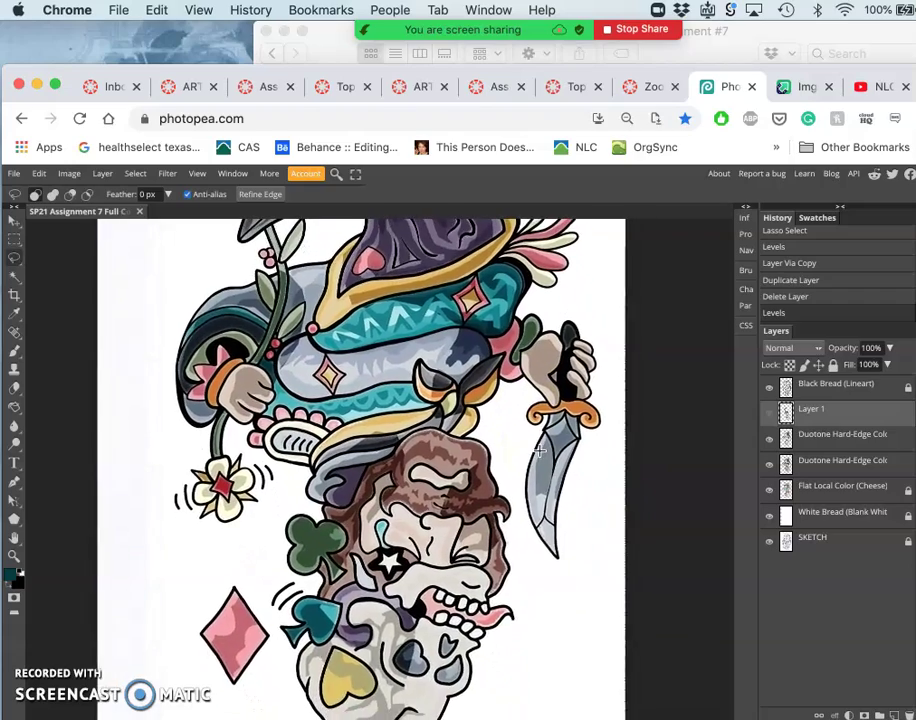
{"action": "scroll", "coordinate": [600, 445], "scroll_direction": "up", "scroll_amount": 5}
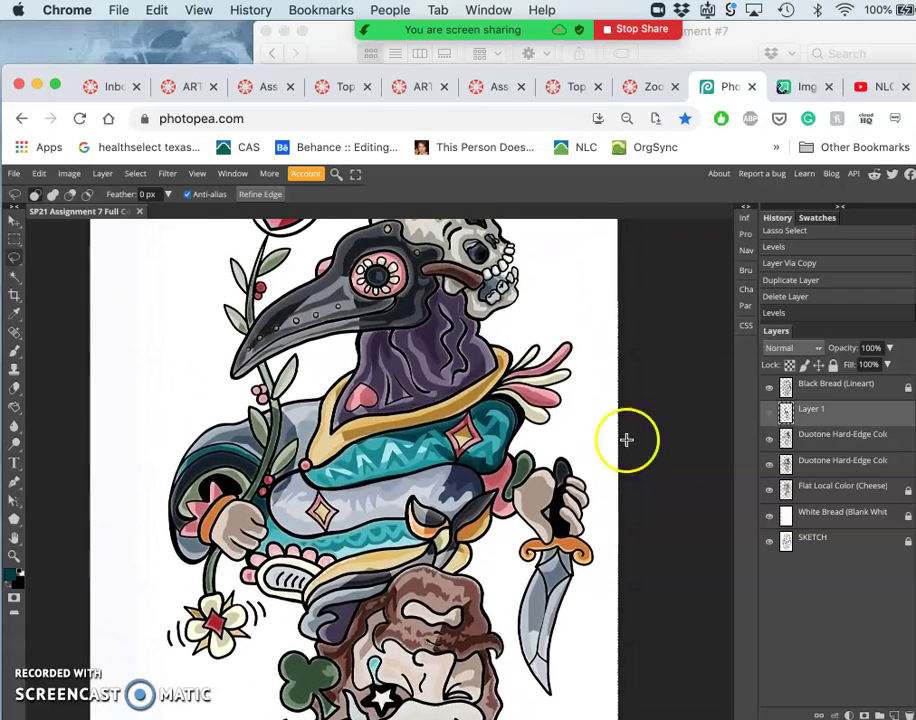
- Show Layer 1 and reduce its opacity to 62%
{"action": "left_click", "coordinate": [770, 412]}
{"action": "left_click", "coordinate": [889, 348]}
{"action": "left_click_drag", "start_coordinate": [889, 365], "coordinate": [869, 367]}
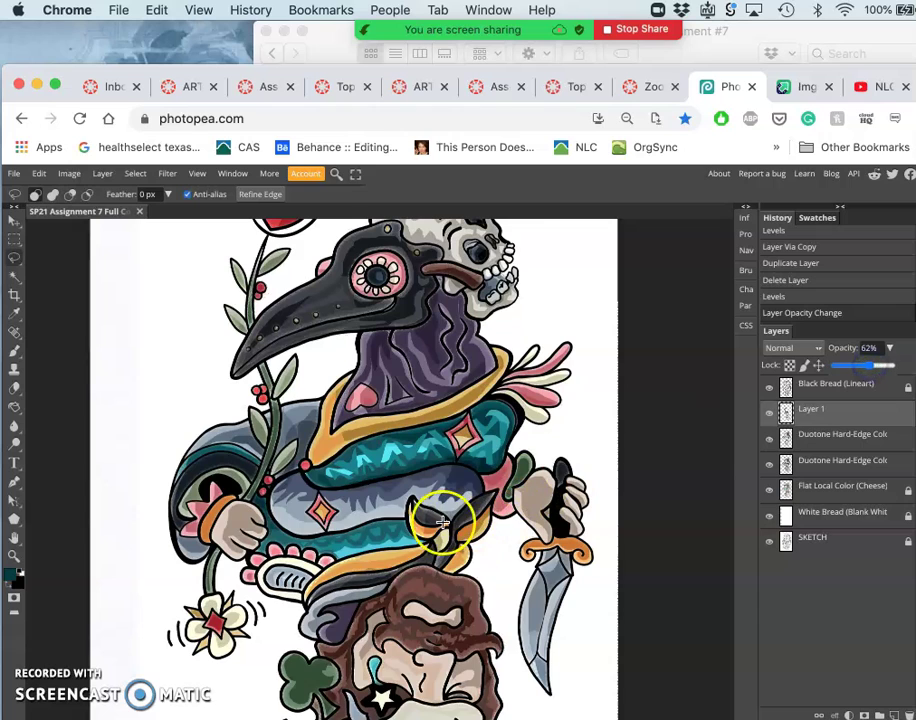
{"action": "scroll", "coordinate": [452, 657], "scroll_direction": "down", "scroll_amount": 3}
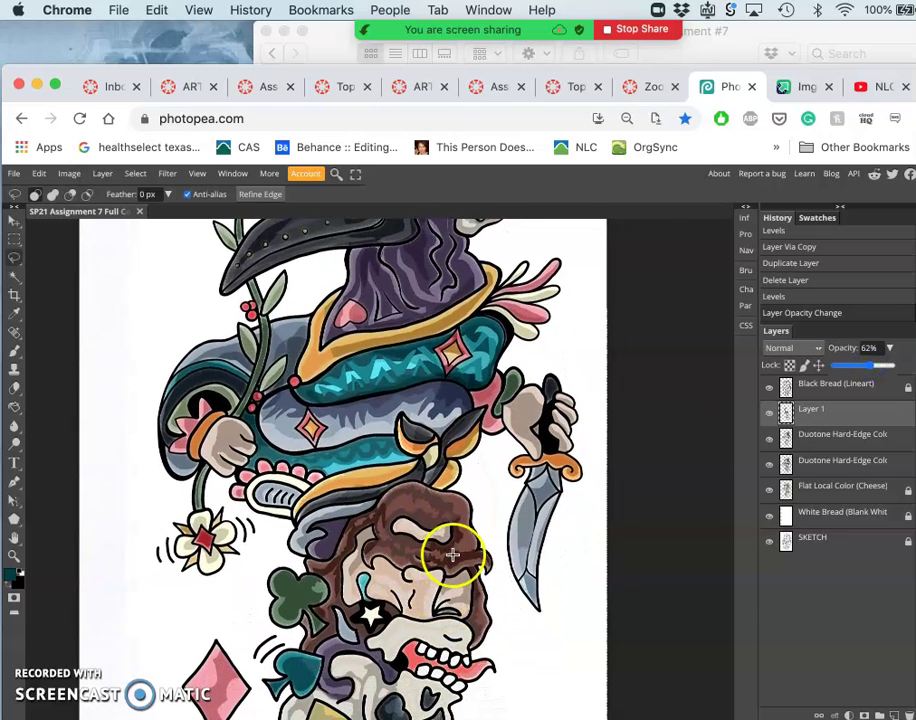
- Compare the artwork with the duplicate Duotone layer hidden and shown beneath Layer 1
{"action": "left_click", "coordinate": [770, 440]}
{"action": "left_click", "coordinate": [770, 440]}
{"action": "left_click", "coordinate": [815, 411]}
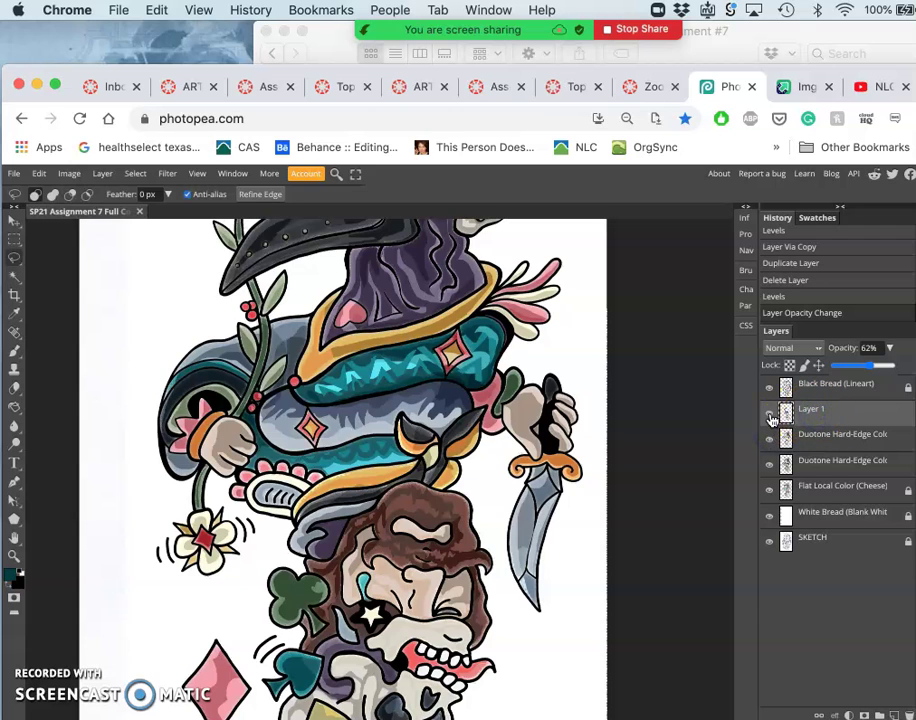
{"action": "left_click", "coordinate": [806, 436]}
{"action": "left_click", "coordinate": [772, 438]}
{"action": "left_click", "coordinate": [772, 438]}
- Erase parts of the duplicate Duotone layer over the lower head's brown hair with an 81 px eraser at 100% hardness
{"action": "left_click", "coordinate": [822, 440]}
{"action": "left_click", "coordinate": [15, 391]}
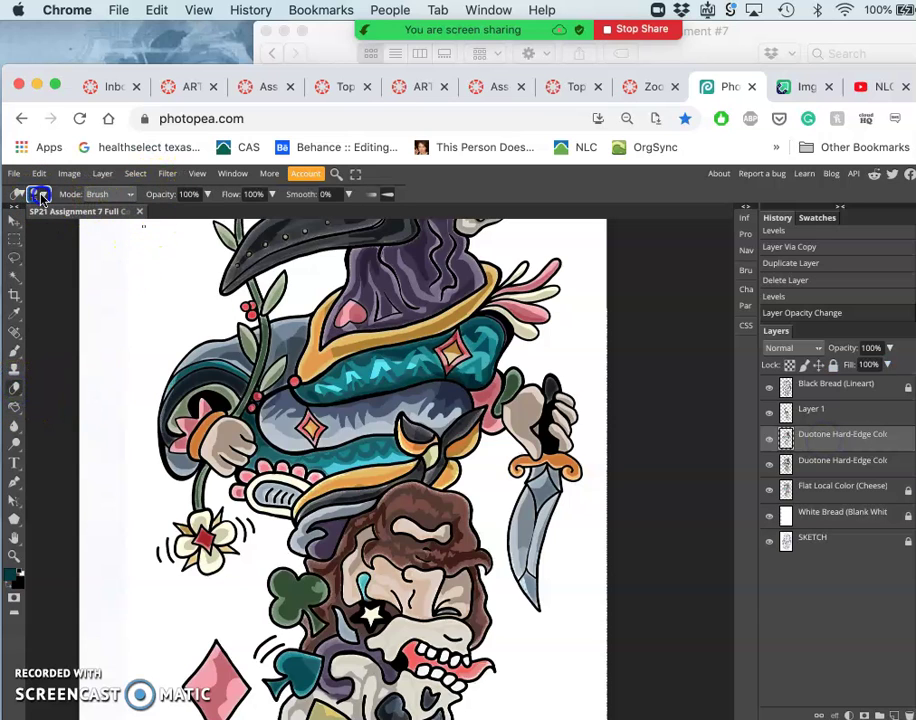
{"action": "left_click", "coordinate": [41, 194]}
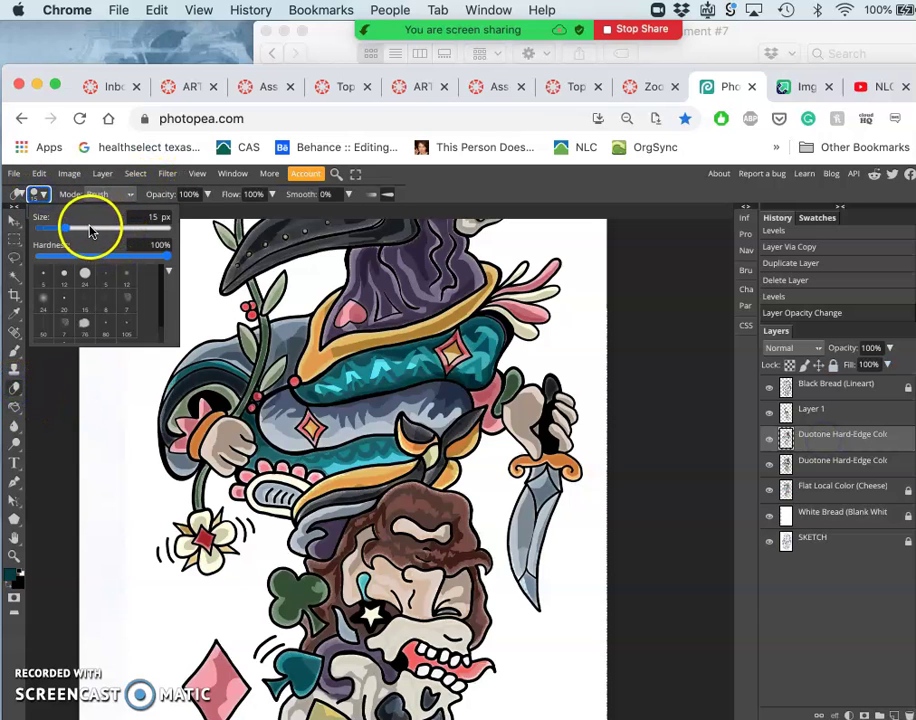
{"action": "left_click", "coordinate": [90, 231]}
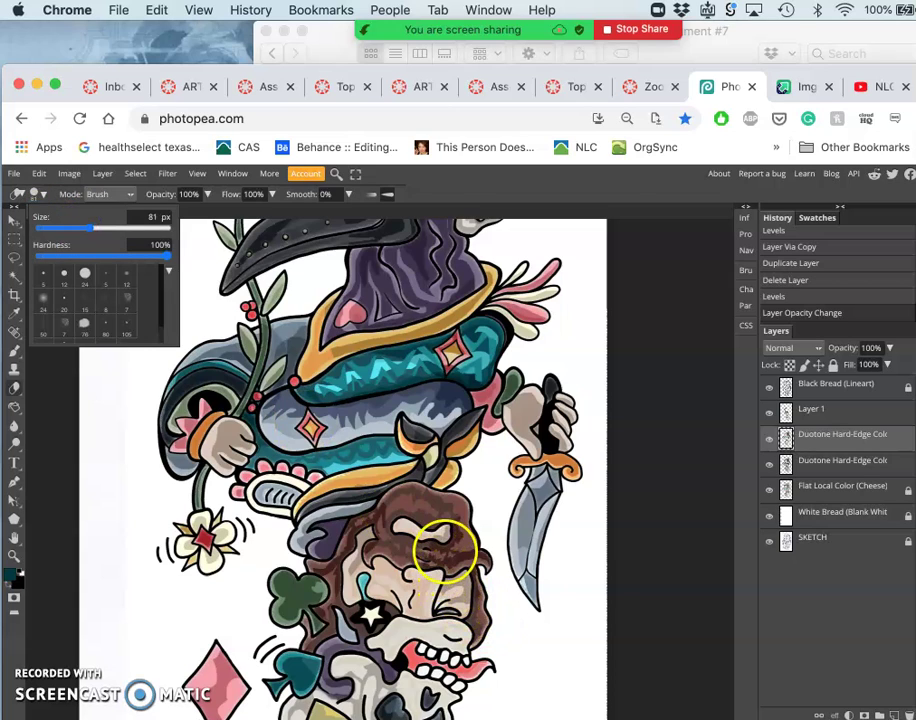
{"action": "left_click", "coordinate": [445, 550]}
{"action": "left_click_drag", "start_coordinate": [416, 549], "coordinate": [399, 526]}
{"action": "left_click", "coordinate": [415, 555]}
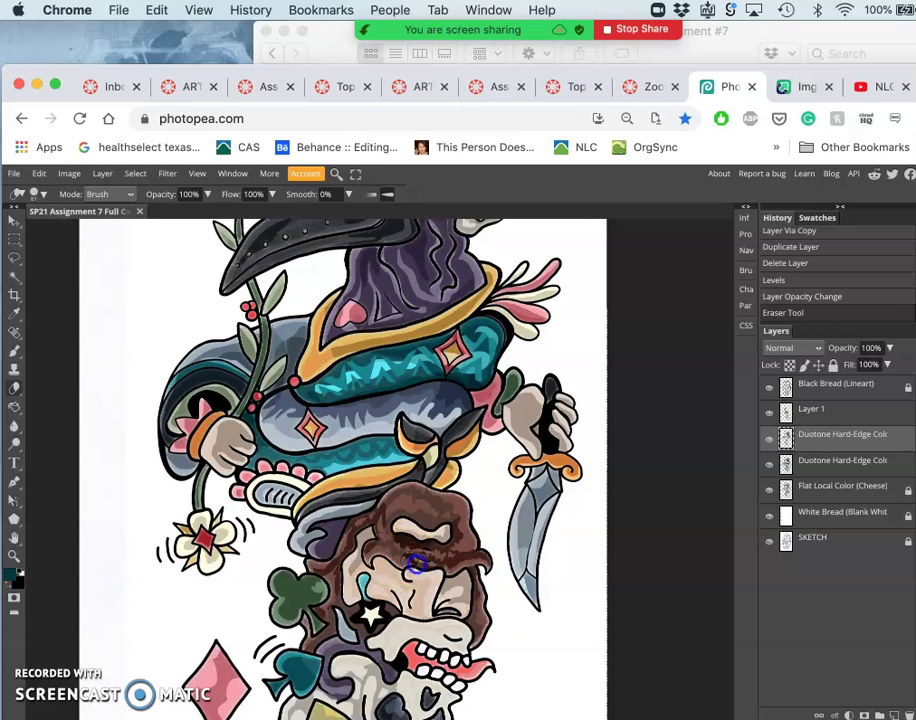
{"action": "left_click", "coordinate": [458, 561]}
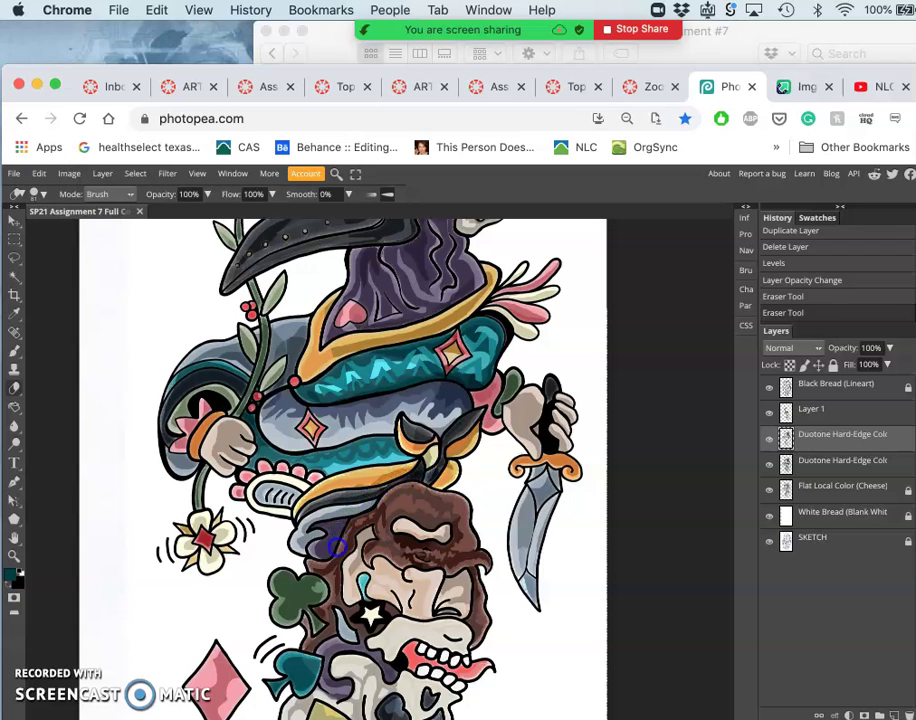
- Erase the duplicate Duotone layer around the bow and along the upper teal band beneath the yellow collar
{"action": "mouse_move", "coordinate": [440, 497]}
{"action": "left_mouse_down"}
{"action": "mouse_move", "coordinate": [438, 464]}
{"action": "mouse_move", "coordinate": [428, 432]}
{"action": "left_mouse_up"}
{"action": "scroll", "coordinate": [428, 434], "scroll_direction": "up", "scroll_amount": 3}
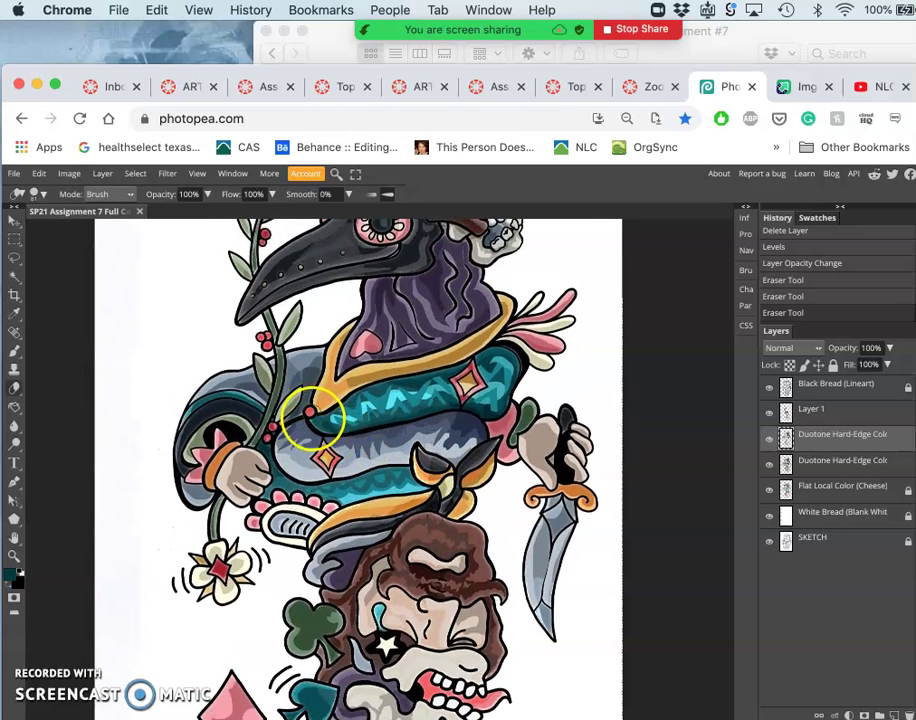
{"action": "left_click", "coordinate": [314, 422]}
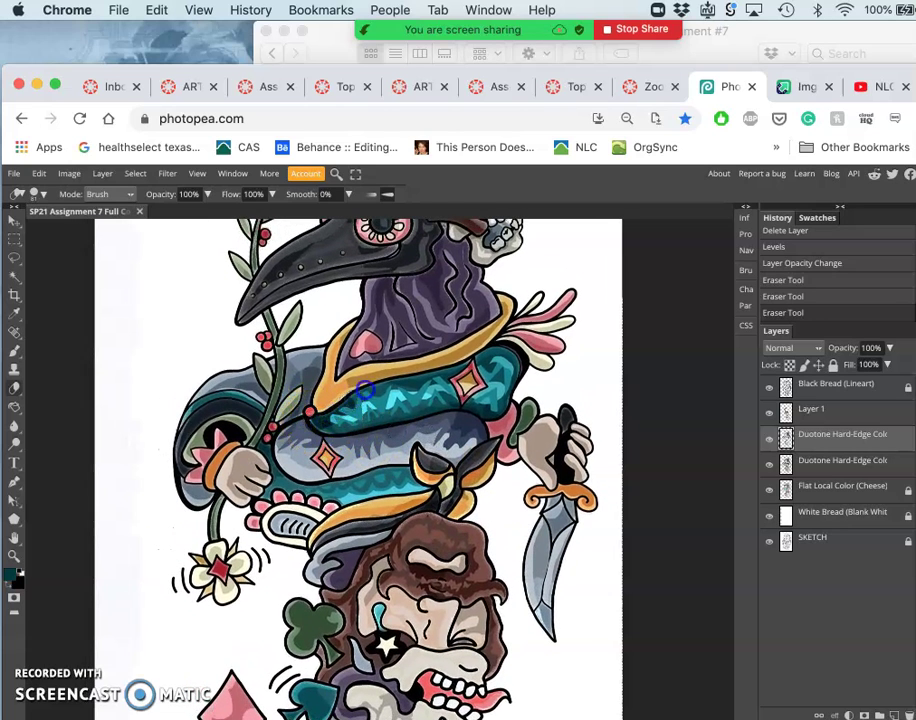
{"action": "left_click", "coordinate": [476, 354]}
{"action": "scroll", "coordinate": [419, 399], "scroll_direction": "left", "scroll_amount": 3}
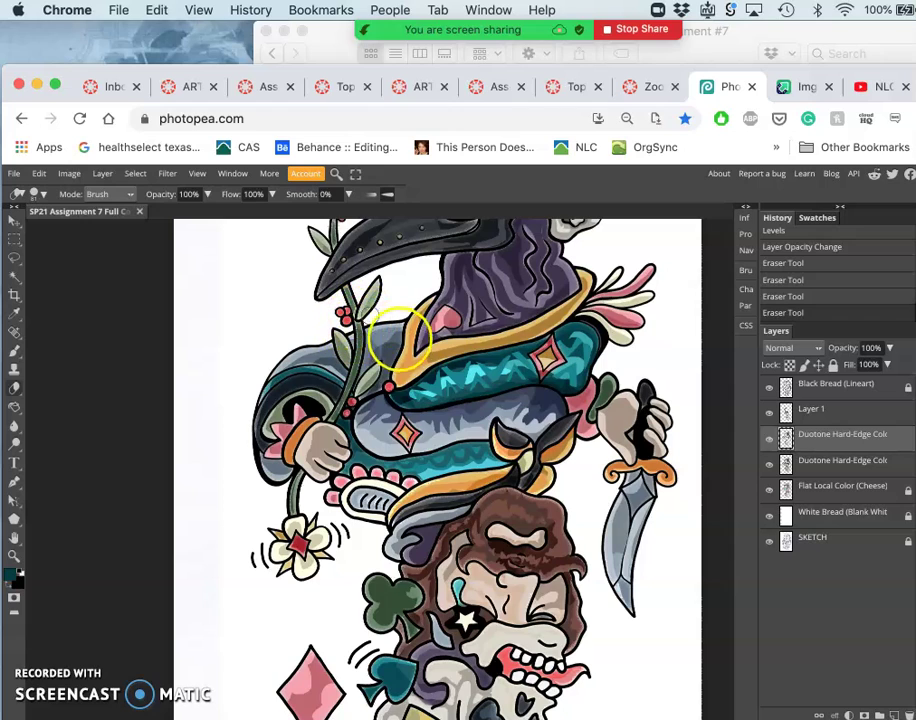
- Erase the duplicate Duotone layer over the blue shoulder beside the collar, the purple neck and the black beak
{"action": "mouse_move", "coordinate": [402, 338]}
{"action": "left_mouse_down"}
{"action": "mouse_move", "coordinate": [394, 320]}
{"action": "mouse_move", "coordinate": [395, 352]}
{"action": "left_mouse_up"}
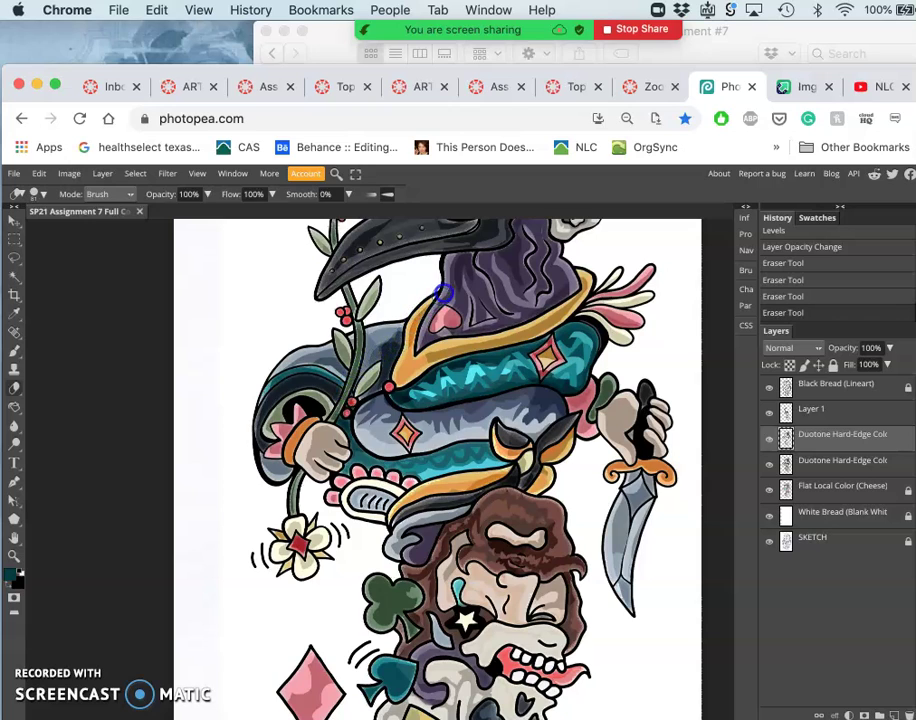
{"action": "left_click_drag", "start_coordinate": [440, 330], "coordinate": [418, 375]}
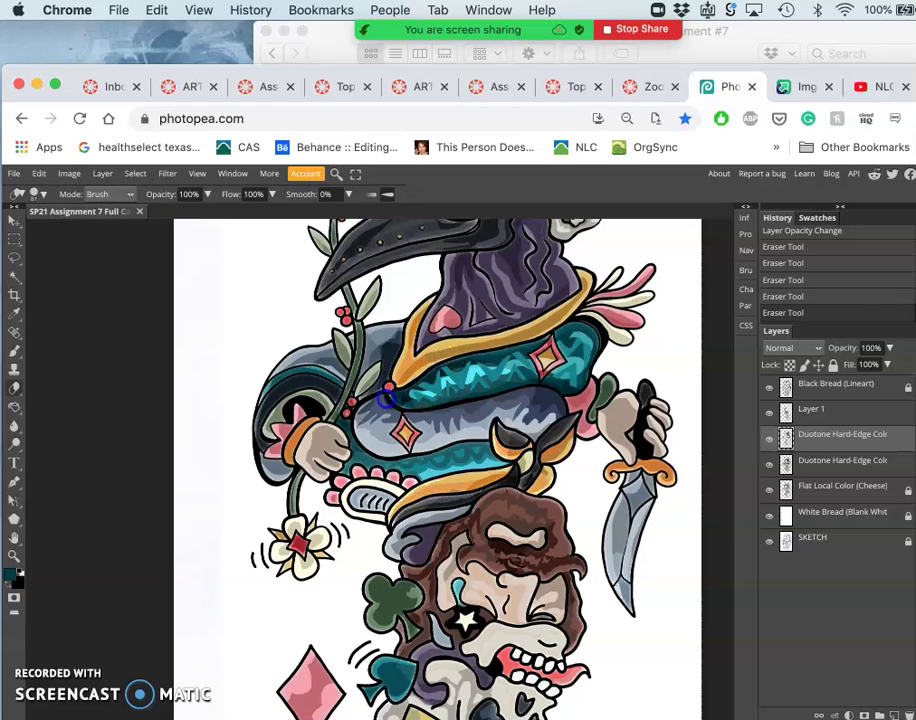
{"action": "mouse_move", "coordinate": [505, 286]}
{"action": "left_mouse_down"}
{"action": "mouse_move", "coordinate": [464, 276]}
{"action": "mouse_move", "coordinate": [478, 308]}
{"action": "left_mouse_up"}
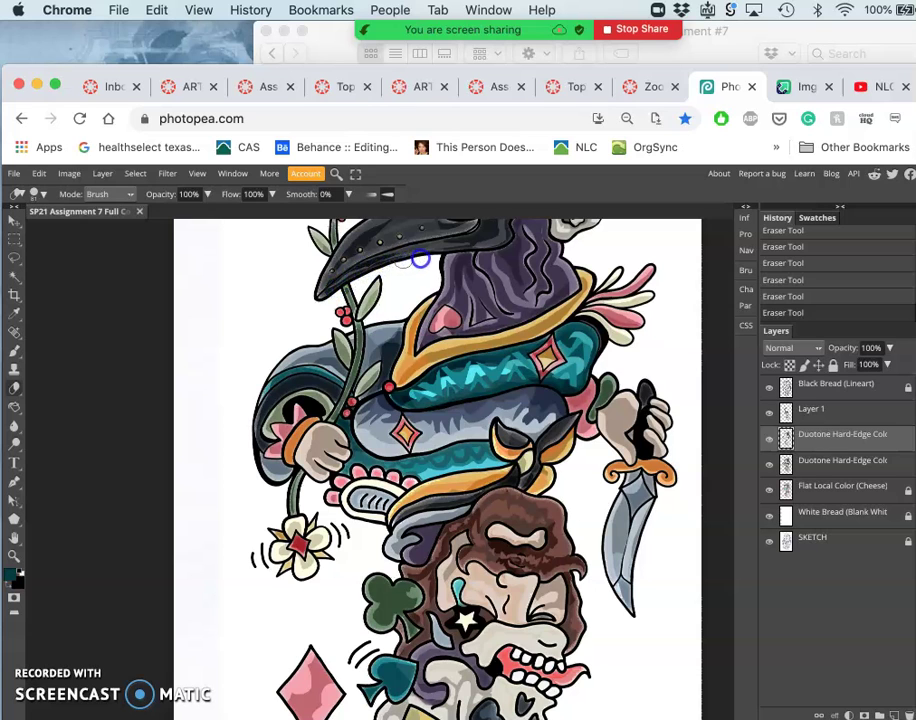
{"action": "scroll", "coordinate": [376, 285], "scroll_direction": "up", "scroll_amount": 3}
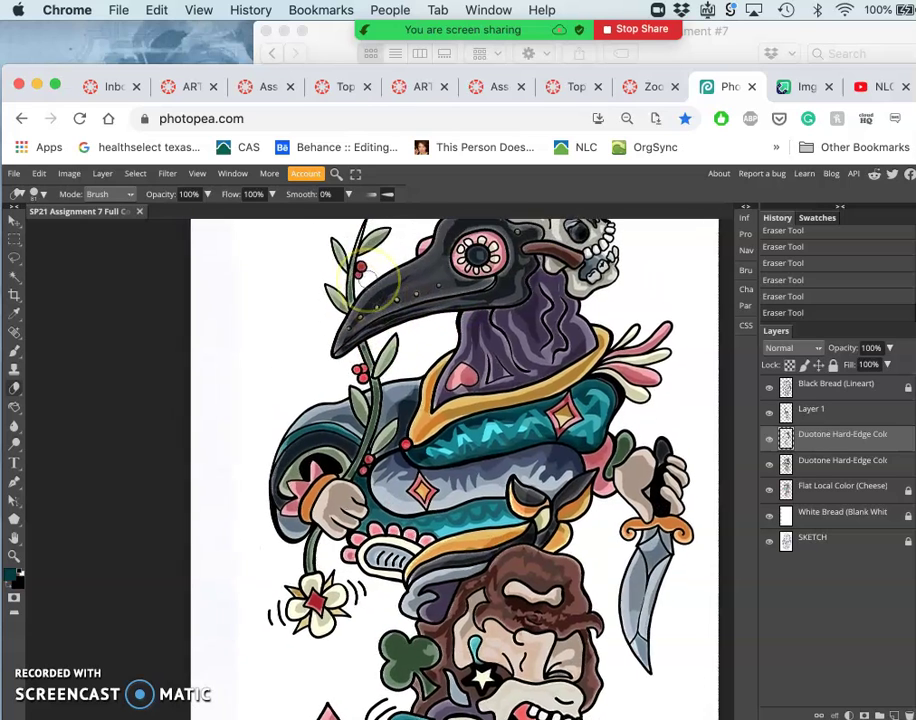
{"action": "left_click", "coordinate": [462, 284]}
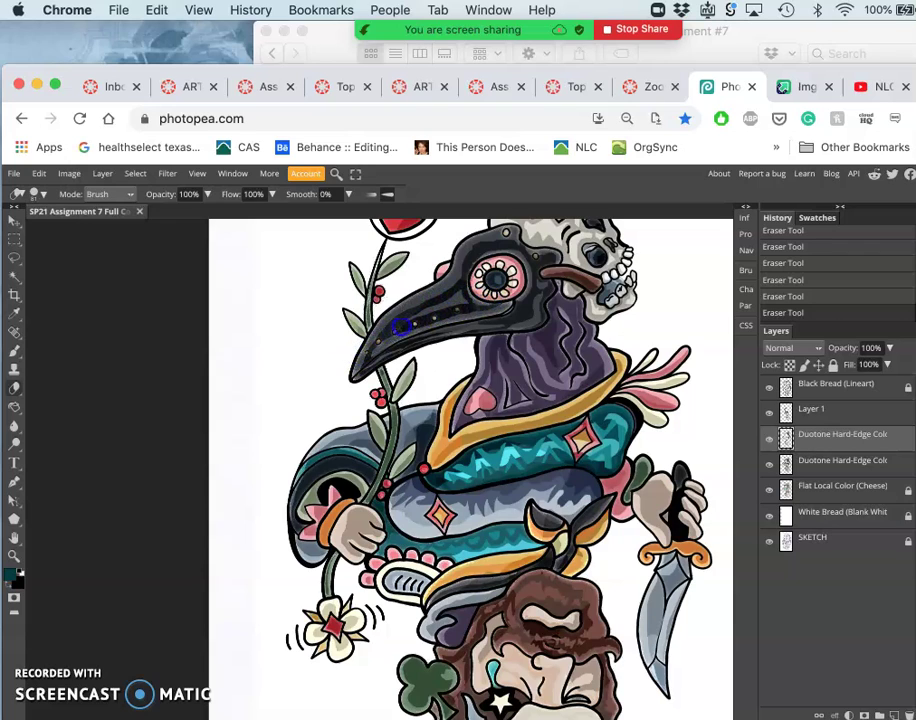
- Hide Layer 1 and the duplicate Duotone layer to examine the original Duotone shading across the whole figure
{"action": "left_click", "coordinate": [769, 434]}
{"action": "left_click", "coordinate": [770, 435]}
{"action": "scroll", "coordinate": [676, 430], "scroll_direction": "down", "scroll_amount": 5}
{"action": "scroll", "coordinate": [677, 432], "scroll_direction": "down", "scroll_amount": 5}
{"action": "scroll", "coordinate": [677, 432], "scroll_direction": "right", "scroll_amount": 2}
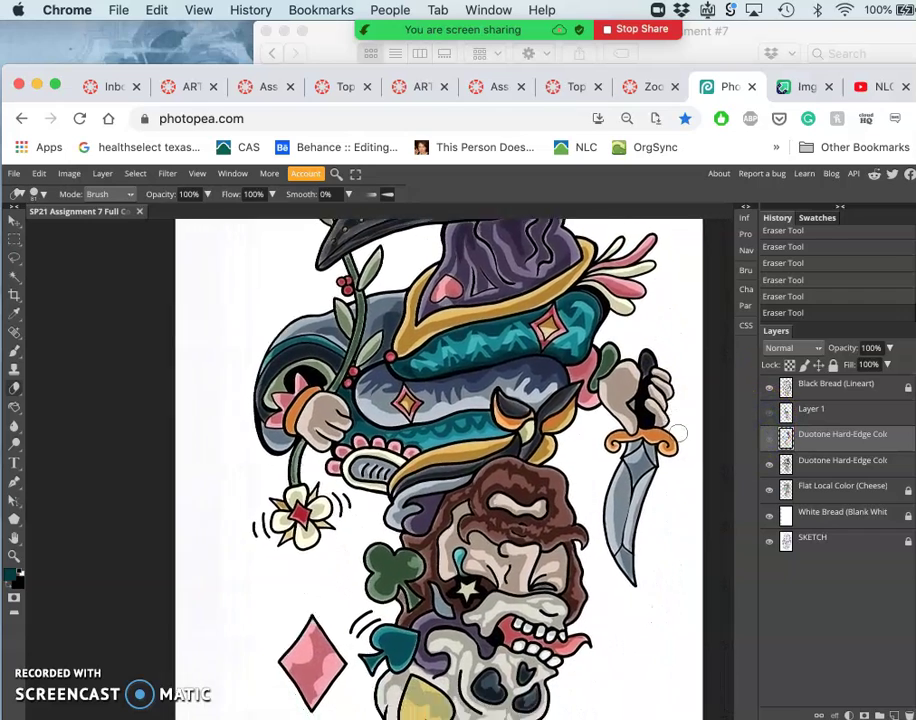
{"action": "scroll", "coordinate": [677, 432], "scroll_direction": "up", "scroll_amount": 8}
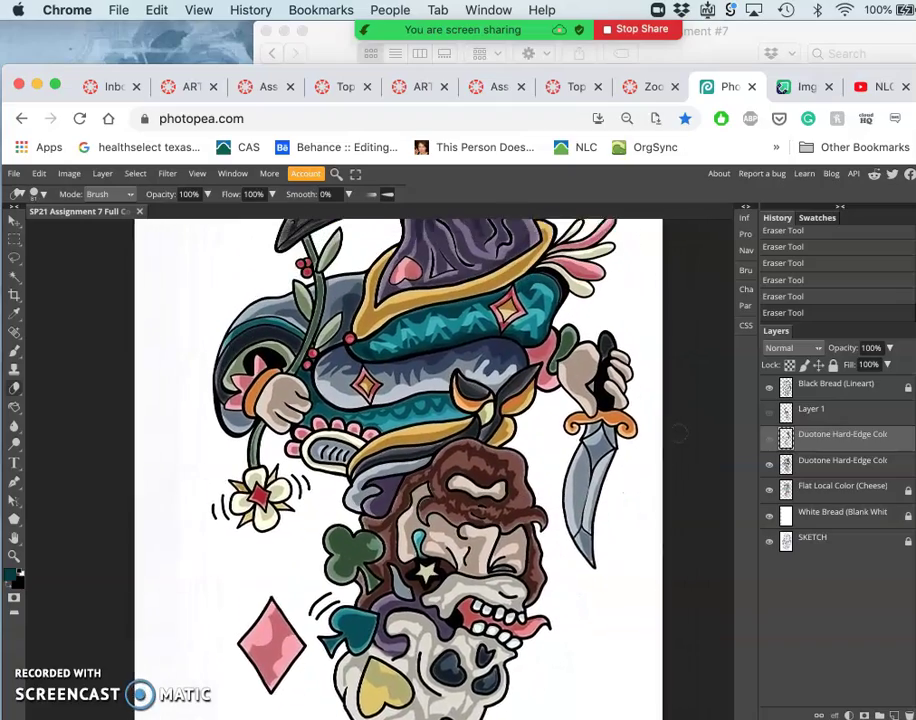
{"action": "scroll", "coordinate": [678, 434], "scroll_direction": "left", "scroll_amount": 2}
{"action": "scroll", "coordinate": [679, 436], "scroll_direction": "up", "scroll_amount": 3}
{"action": "scroll", "coordinate": [677, 420], "scroll_direction": "left", "scroll_amount": 1}
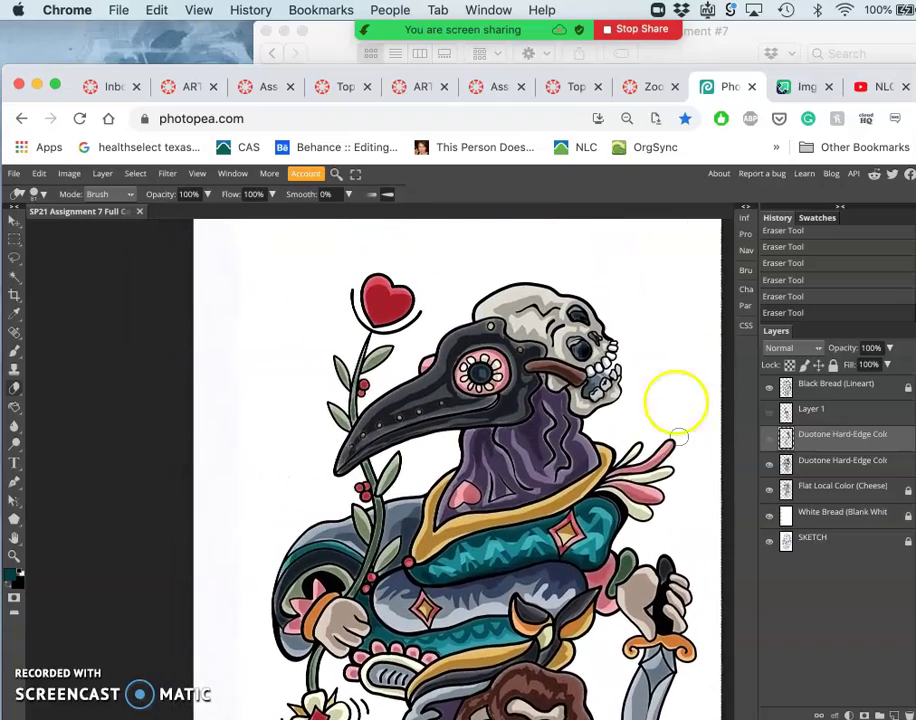
- Compare the shading around the beak, neck and torso by toggling the visibility of Layer 1 and the duplicate Duotone layer
{"action": "left_click", "coordinate": [771, 414]}
{"action": "left_click", "coordinate": [771, 414]}
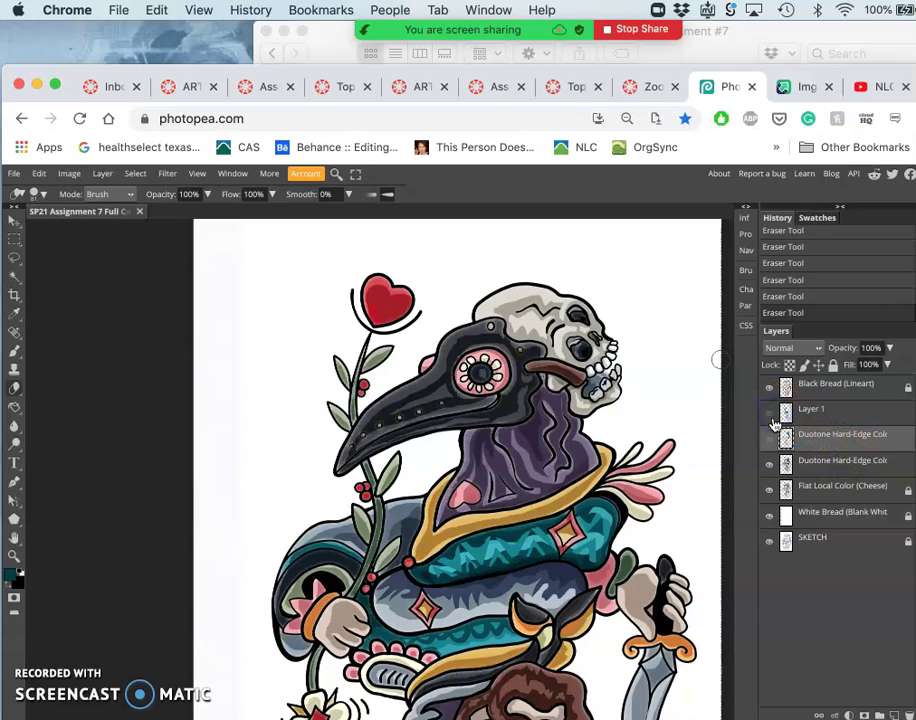
{"action": "left_click", "coordinate": [771, 440]}
{"action": "left_click", "coordinate": [771, 440]}
{"action": "left_click", "coordinate": [771, 440]}
{"action": "left_click", "coordinate": [771, 440]}
{"action": "left_click", "coordinate": [771, 440]}
{"action": "left_click", "coordinate": [771, 440]}
{"action": "left_click", "coordinate": [771, 440]}
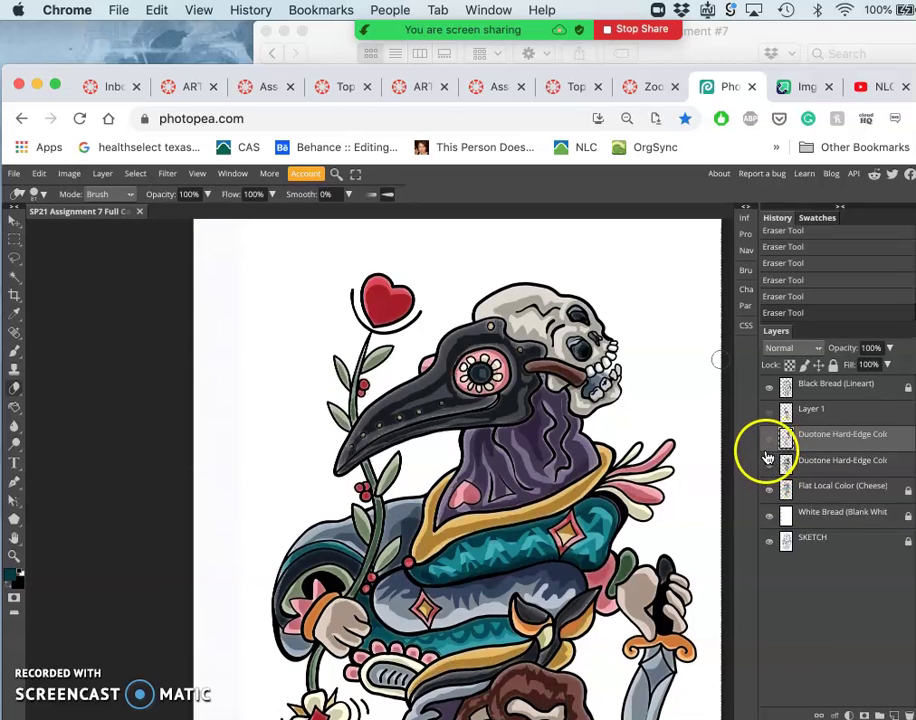
{"action": "left_click", "coordinate": [771, 414]}
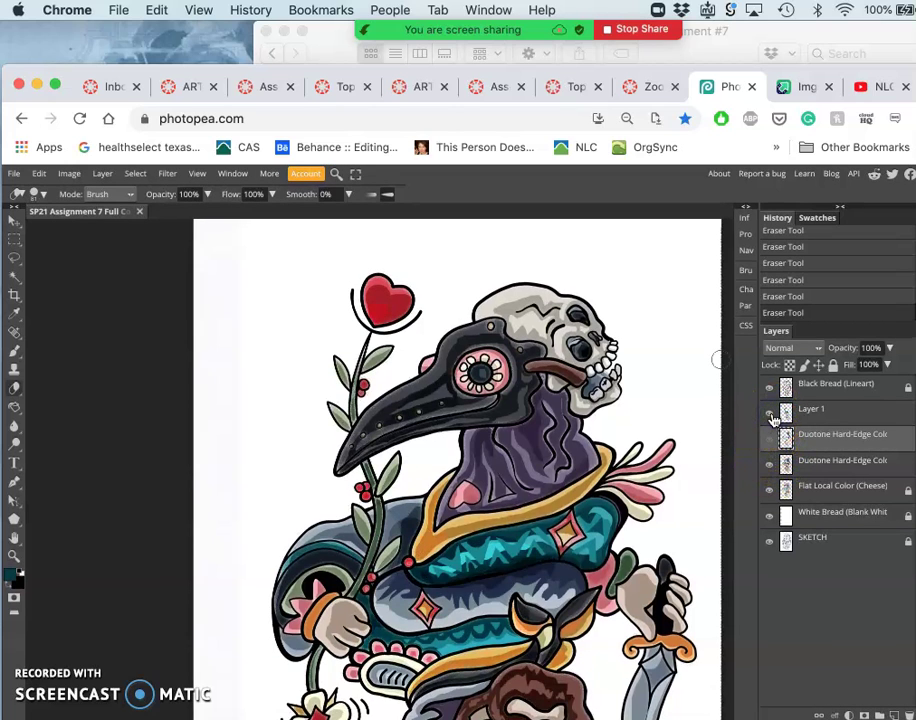
{"action": "left_click", "coordinate": [771, 440]}
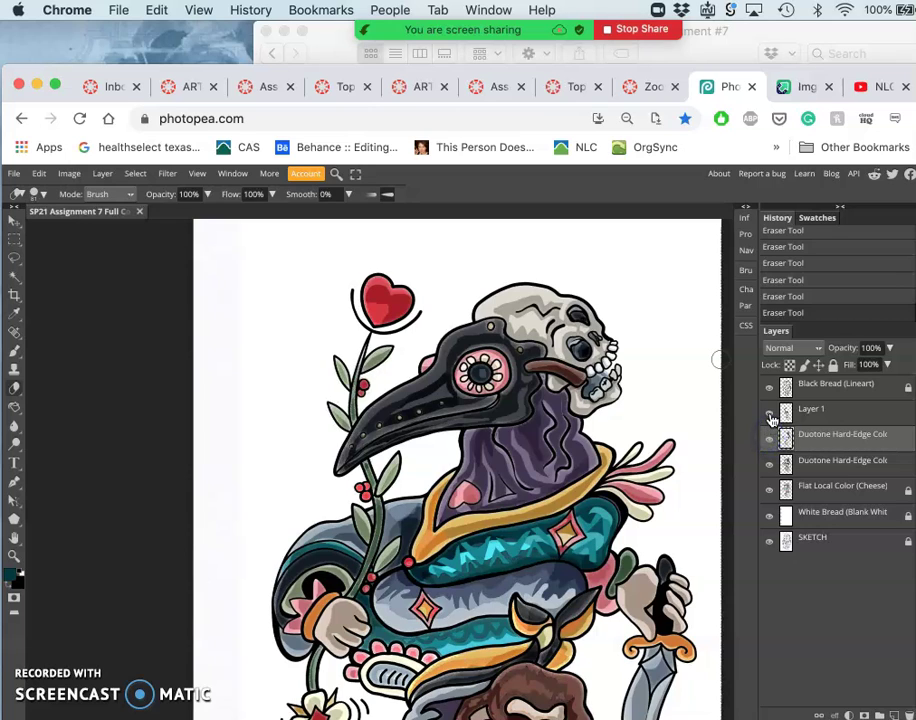
{"action": "left_click", "coordinate": [771, 416]}
{"action": "left_click", "coordinate": [772, 440]}
{"action": "left_click", "coordinate": [771, 440]}
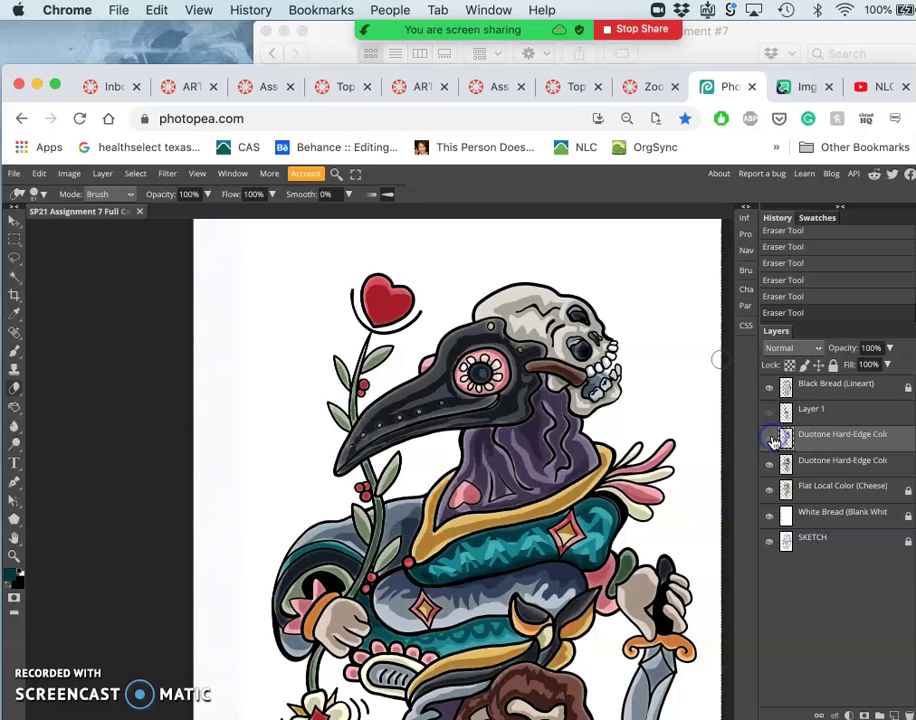
- Make the duplicate Duotone layer and Layer 1 visible again over the original Duotone shading
{"action": "left_click", "coordinate": [771, 440]}
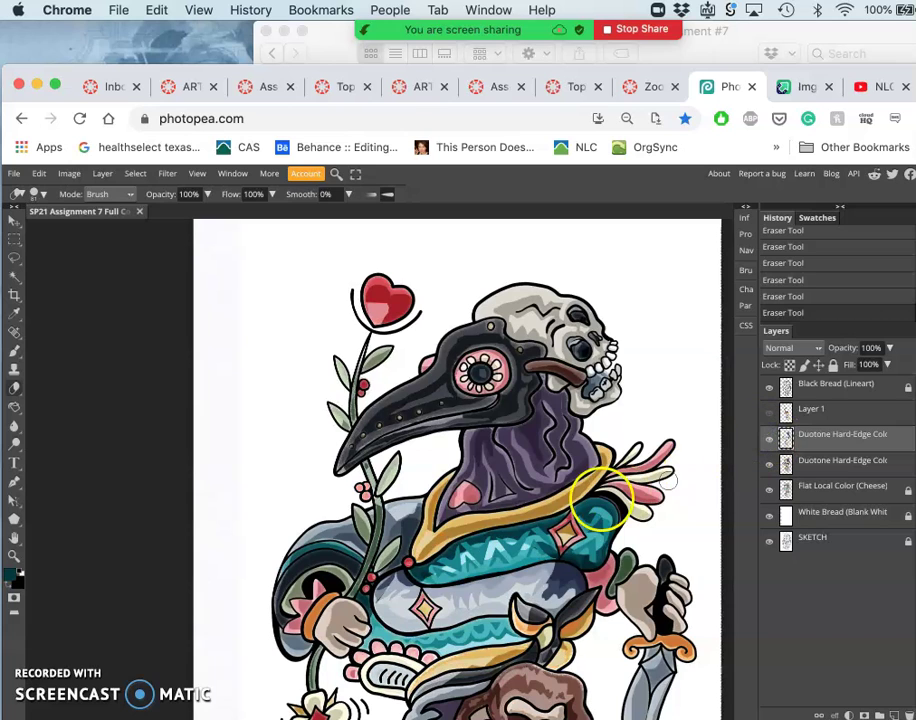
{"action": "left_click", "coordinate": [768, 419]}
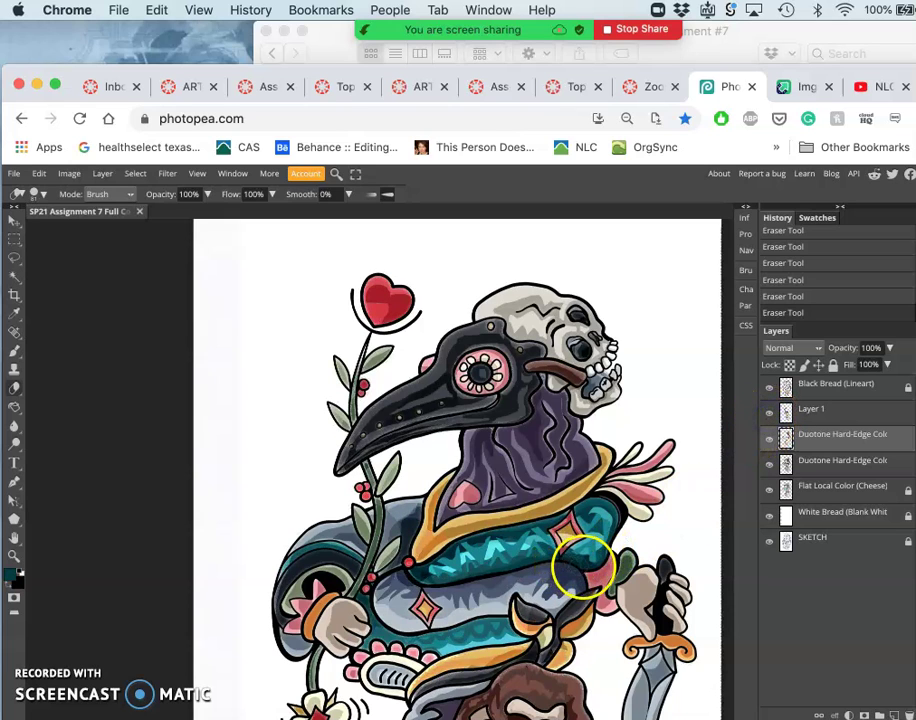
{"action": "scroll", "coordinate": [583, 578], "scroll_direction": "down", "scroll_amount": 5}
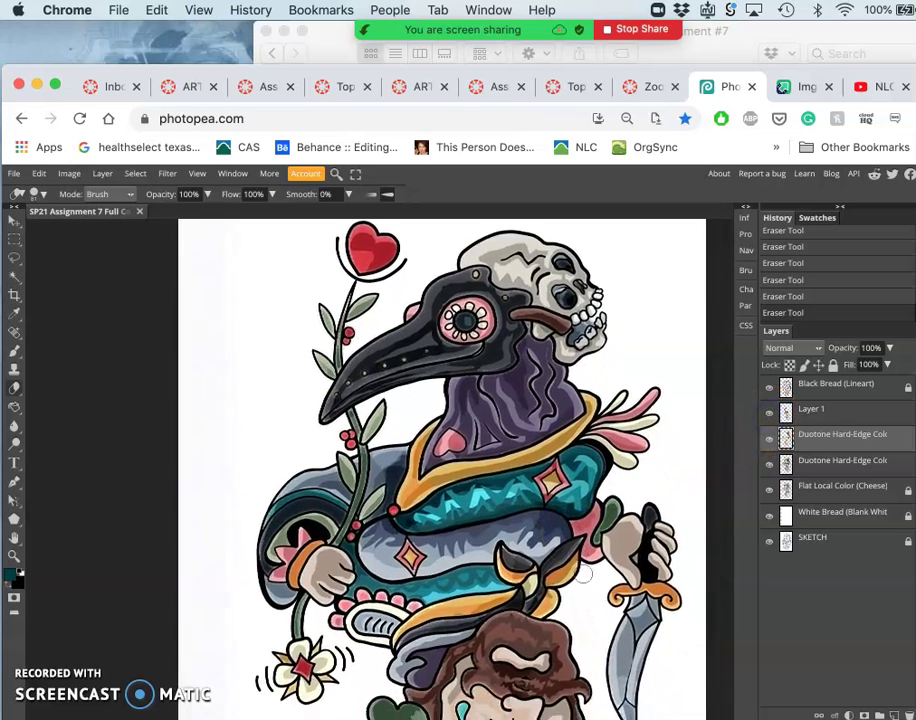
{"action": "scroll", "coordinate": [583, 574], "scroll_direction": "down", "scroll_amount": 3}
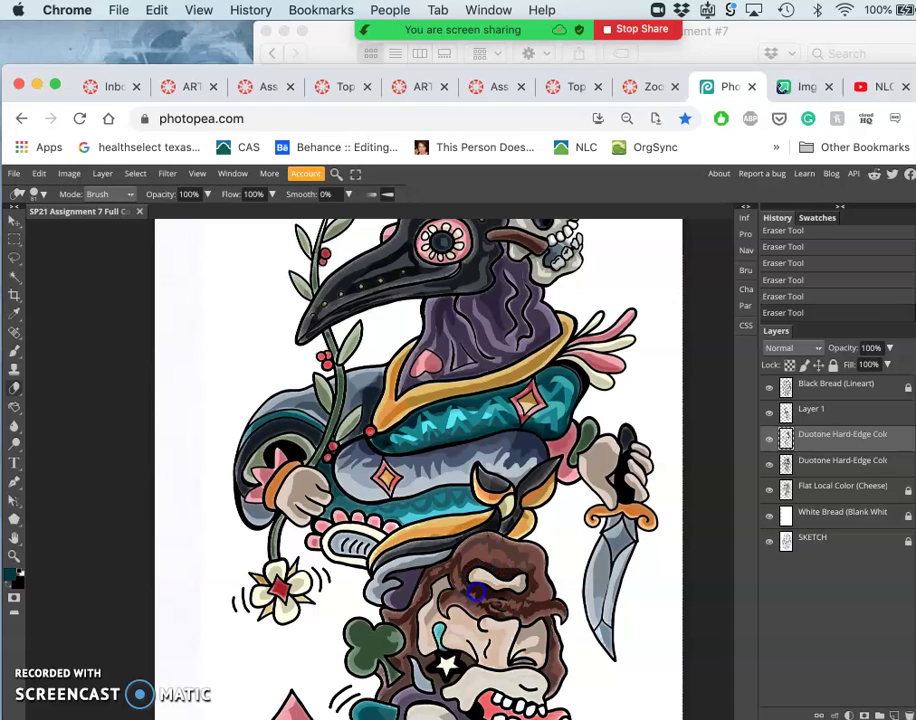
- Try to erase the duplicate Duotone layer over the lower head's brown hair at full eraser opacity
{"action": "scroll", "coordinate": [570, 650], "scroll_direction": "down", "scroll_amount": 6}
{"action": "key", "text": "super+z"}
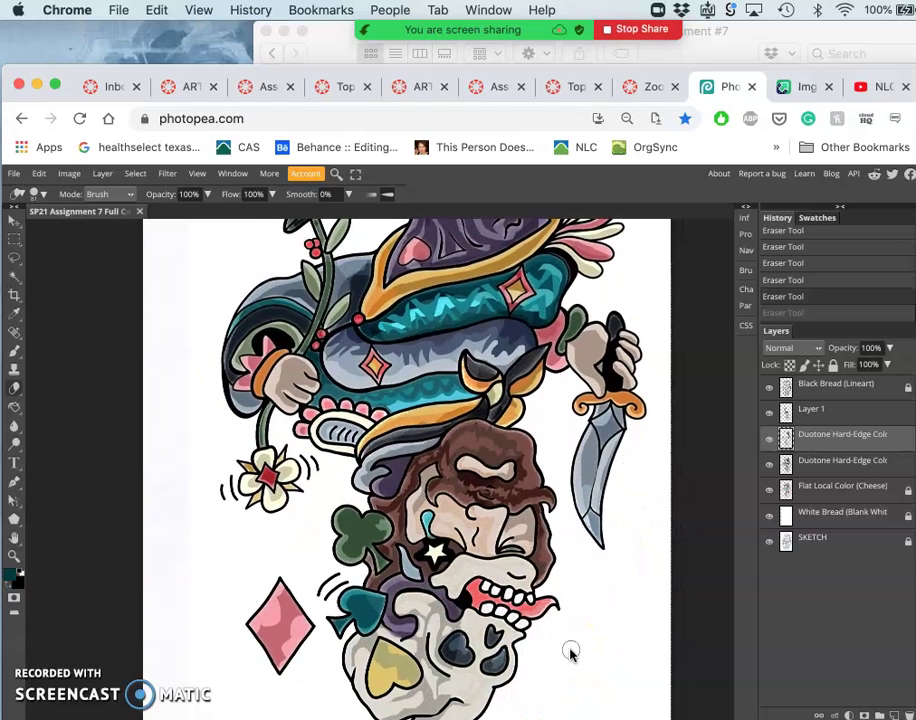
{"action": "mouse_move", "coordinate": [453, 490]}
{"action": "left_mouse_down"}
{"action": "mouse_move", "coordinate": [478, 495]}
{"action": "mouse_move", "coordinate": [495, 463]}
{"action": "left_mouse_up"}
{"action": "left_click_drag", "start_coordinate": [610, 515], "coordinate": [617, 531]}
{"action": "key", "text": "super+z"}
{"action": "scroll", "coordinate": [610, 536], "scroll_direction": "down", "scroll_amount": 2}
{"action": "mouse_move", "coordinate": [467, 378]}
{"action": "left_mouse_down"}
{"action": "mouse_move", "coordinate": [460, 385]}
{"action": "mouse_move", "coordinate": [470, 383]}
{"action": "mouse_move", "coordinate": [476, 424]}
{"action": "left_mouse_up"}
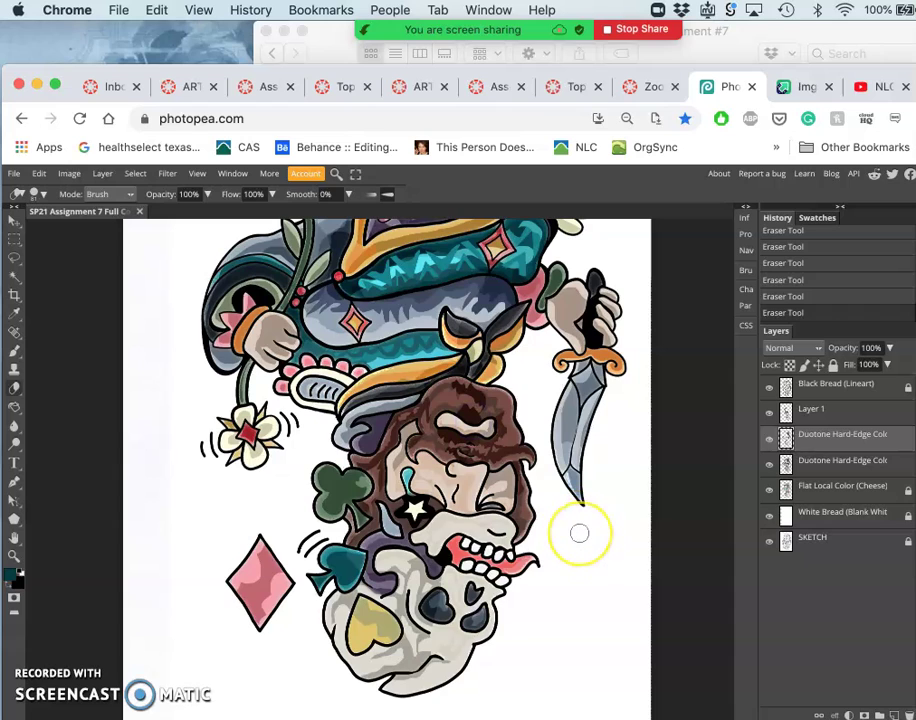
{"action": "key", "text": "super+z"}
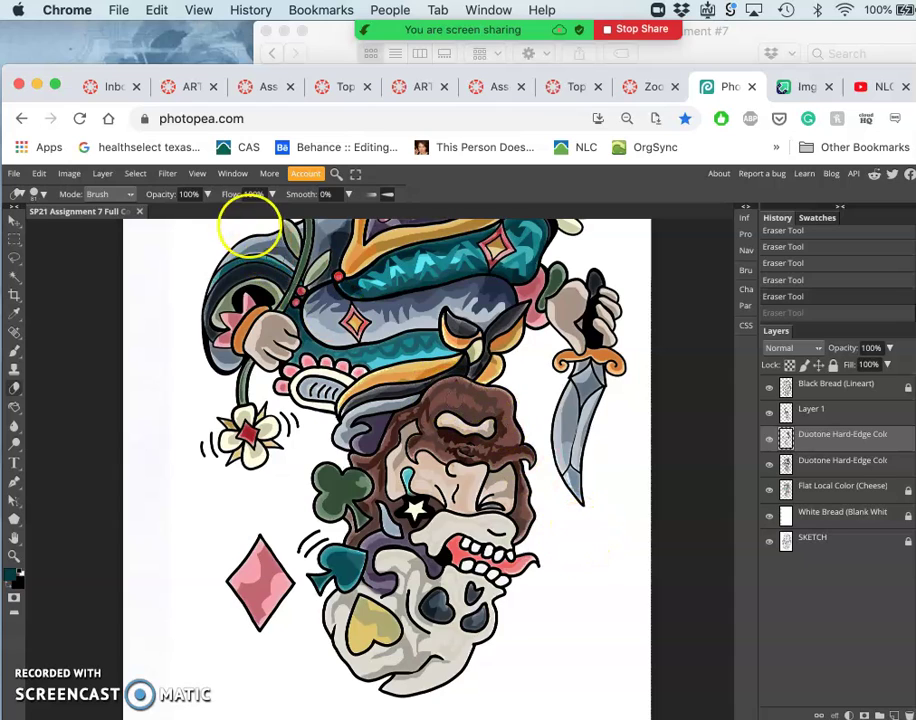
- Set the eraser opacity to 57% and partly erase the duplicate Duotone layer over the lower head's hair and face
{"action": "left_click", "coordinate": [206, 195]}
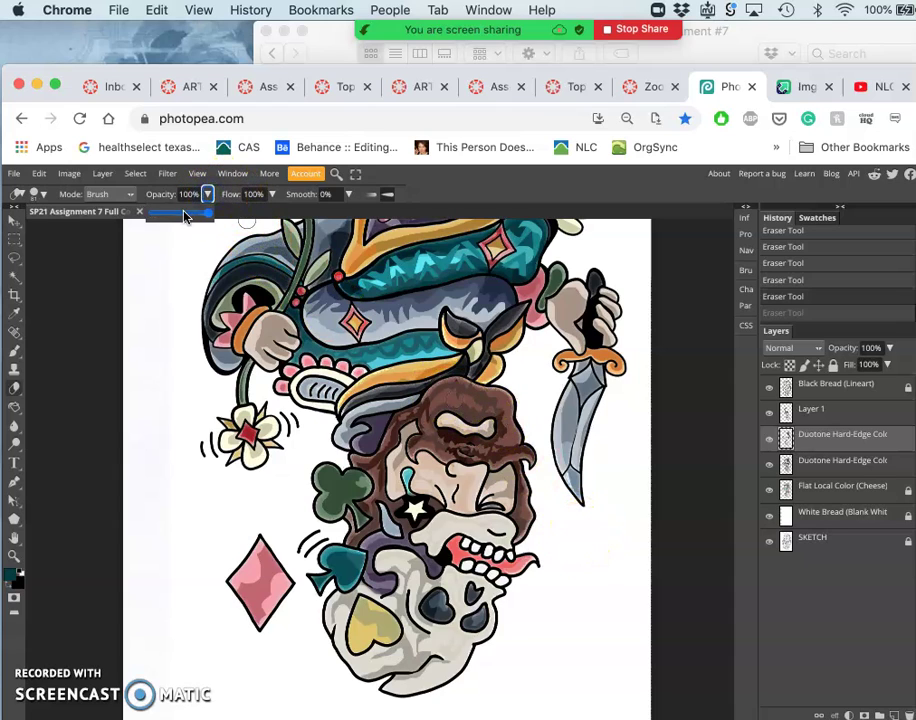
{"action": "left_click", "coordinate": [184, 213]}
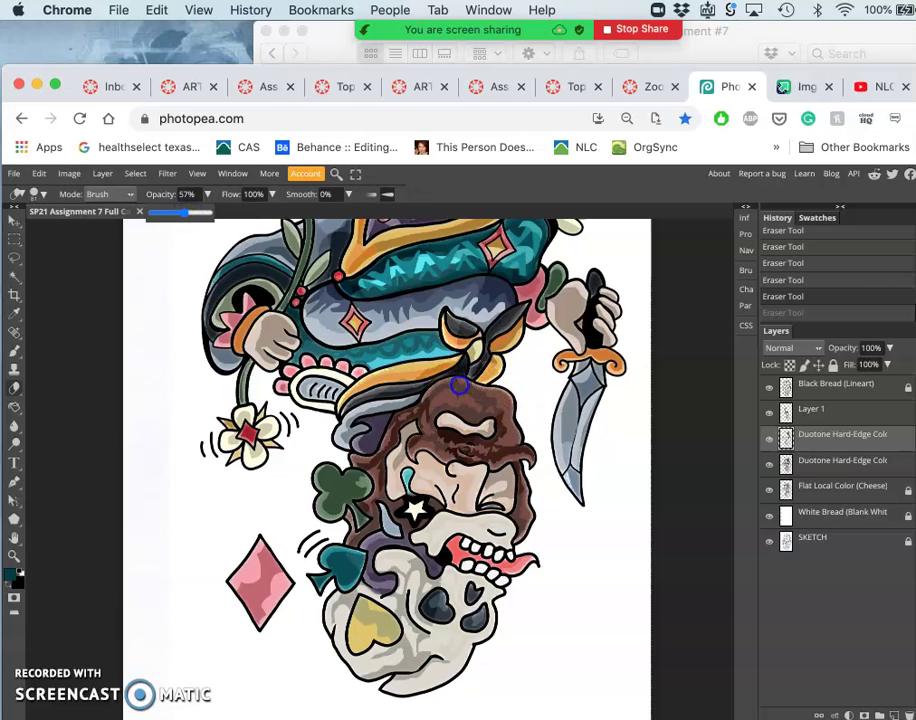
{"action": "mouse_move", "coordinate": [479, 399]}
{"action": "left_mouse_down"}
{"action": "mouse_move", "coordinate": [540, 440]}
{"action": "mouse_move", "coordinate": [410, 420]}
{"action": "mouse_move", "coordinate": [428, 418]}
{"action": "mouse_move", "coordinate": [372, 429]}
{"action": "mouse_move", "coordinate": [437, 446]}
{"action": "left_mouse_up"}
{"action": "mouse_move", "coordinate": [545, 490]}
{"action": "left_mouse_down"}
{"action": "mouse_move", "coordinate": [528, 528]}
{"action": "mouse_move", "coordinate": [437, 487]}
{"action": "mouse_move", "coordinate": [446, 494]}
{"action": "left_mouse_up"}
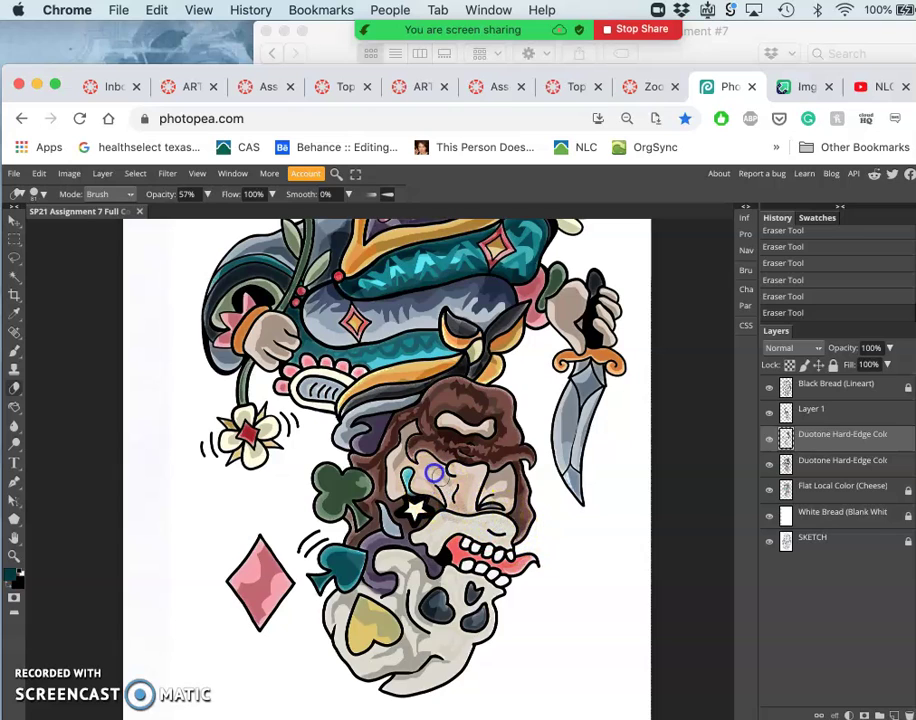
{"action": "mouse_move", "coordinate": [431, 471]}
{"action": "left_mouse_down"}
{"action": "mouse_move", "coordinate": [501, 504]}
{"action": "mouse_move", "coordinate": [511, 472]}
{"action": "left_mouse_up"}
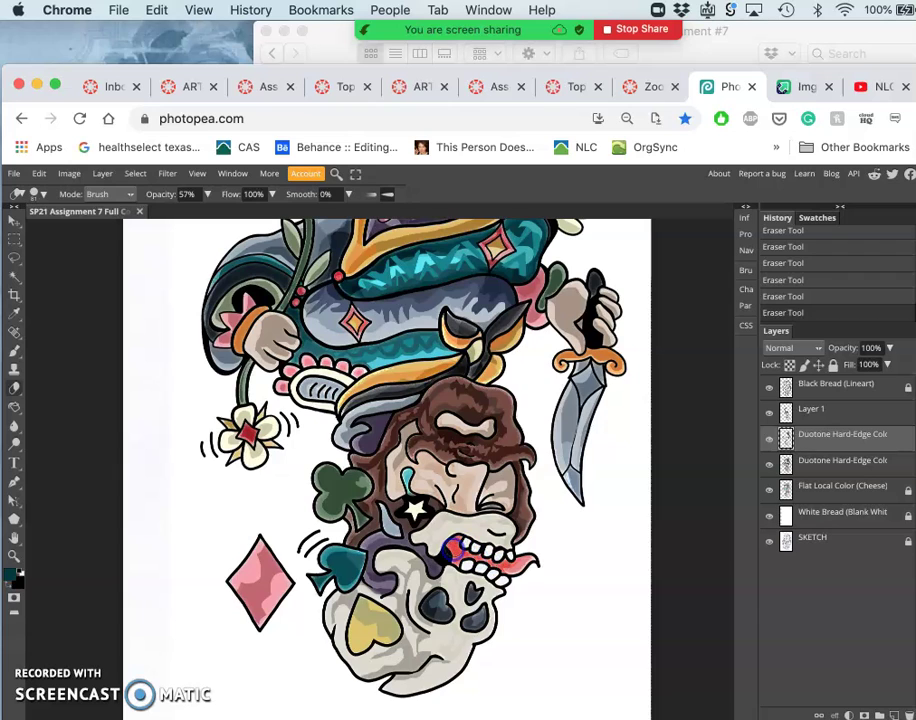
- Partly erase the duplicate Duotone layer around the lower head's open mouth and the skull's dark sockets and yellow heart
{"action": "mouse_move", "coordinate": [452, 548]}
{"action": "left_mouse_down"}
{"action": "mouse_move", "coordinate": [419, 614]}
{"action": "mouse_move", "coordinate": [400, 628]}
{"action": "mouse_move", "coordinate": [430, 593]}
{"action": "left_mouse_up"}
{"action": "key", "text": "ctrl+z"}
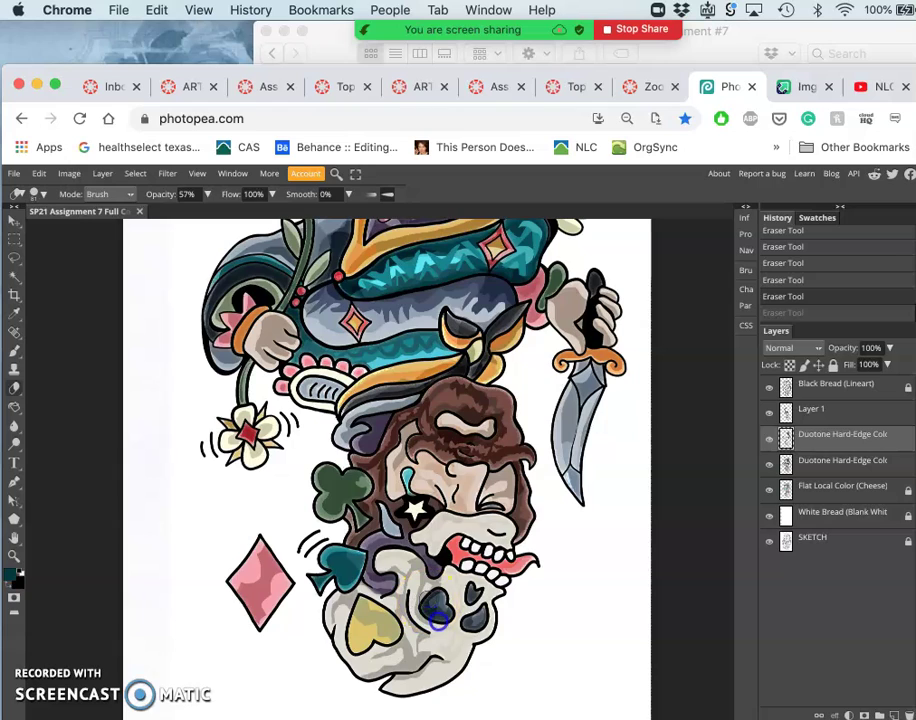
{"action": "key", "text": "ctrl+shift+z"}
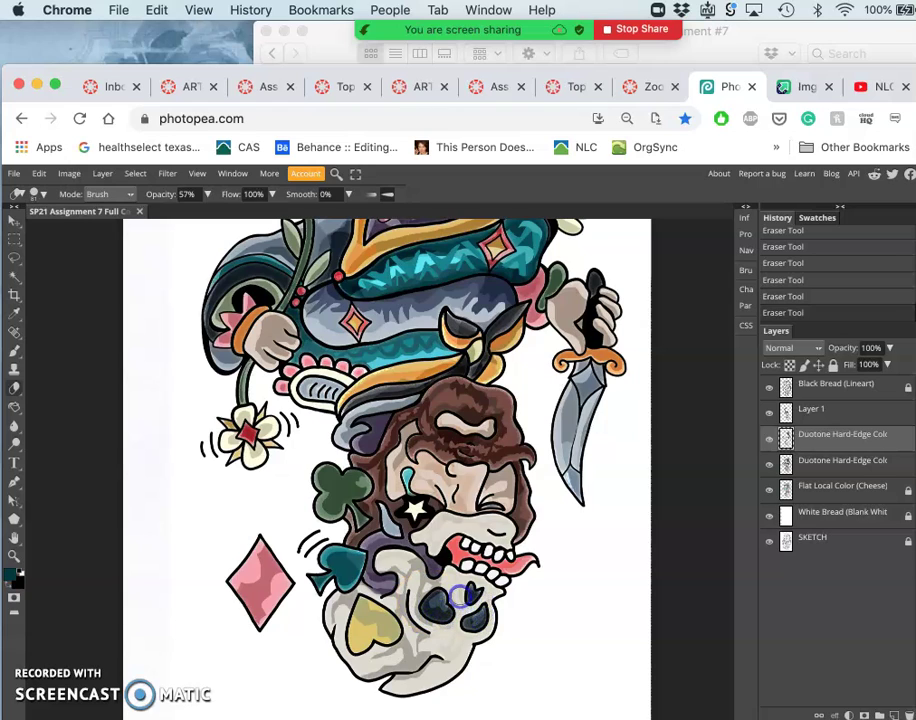
{"action": "mouse_move", "coordinate": [362, 620]}
{"action": "left_mouse_down"}
{"action": "mouse_move", "coordinate": [358, 628]}
{"action": "mouse_move", "coordinate": [370, 609]}
{"action": "mouse_move", "coordinate": [384, 609]}
{"action": "mouse_move", "coordinate": [410, 562]}
{"action": "mouse_move", "coordinate": [403, 534]}
{"action": "mouse_move", "coordinate": [536, 401]}
{"action": "mouse_move", "coordinate": [546, 415]}
{"action": "left_mouse_up"}
- Rename Layer 1 with the name copied from the duplicate Duotone Hard-Edge layer
{"action": "scroll", "coordinate": [546, 415], "scroll_direction": "down", "scroll_amount": 3}
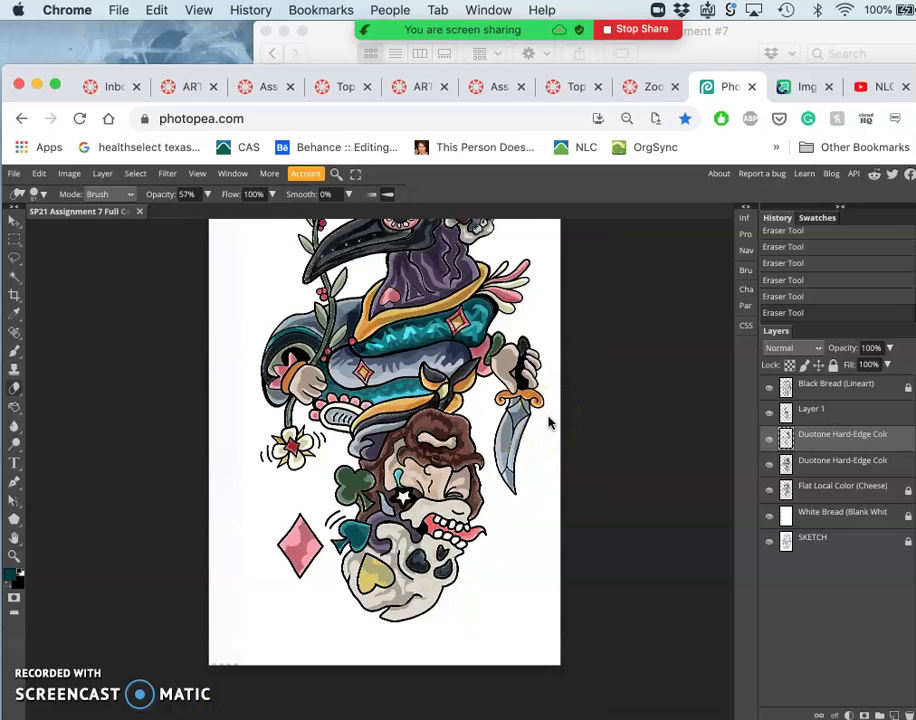
{"action": "scroll", "coordinate": [548, 423], "scroll_direction": "down", "scroll_amount": 2}
{"action": "left_click", "coordinate": [626, 350]}
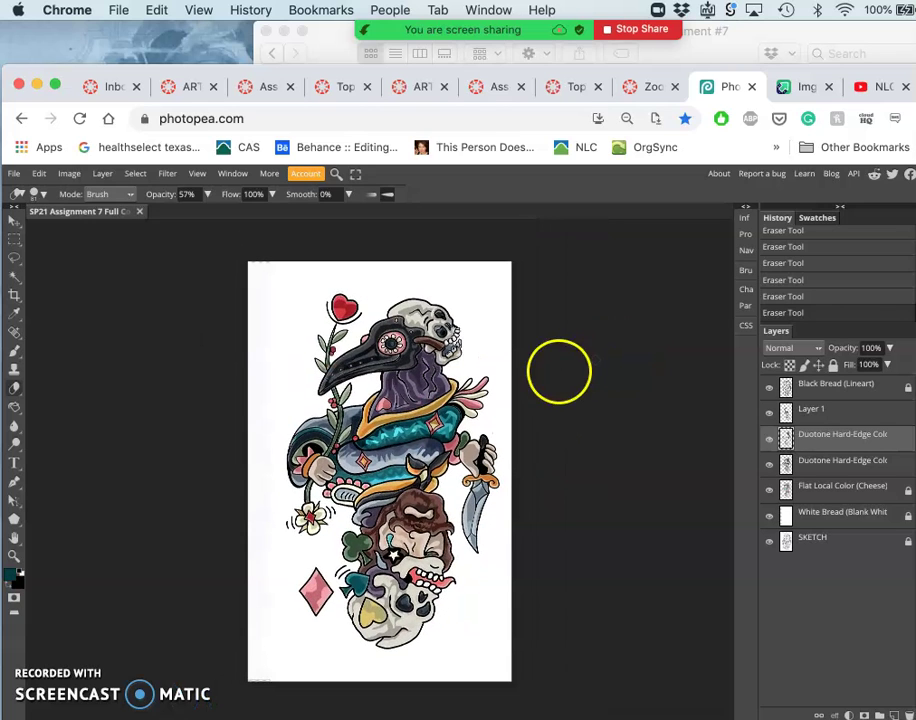
{"action": "left_click", "coordinate": [838, 437]}
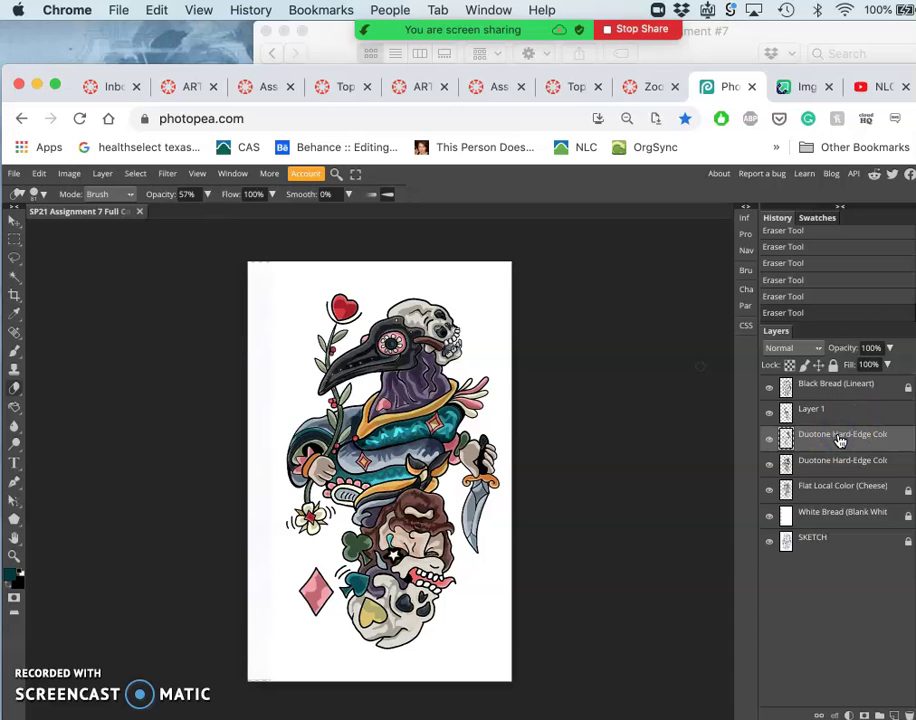
{"action": "left_click", "coordinate": [840, 438]}
{"action": "double_click", "coordinate": [835, 438]}
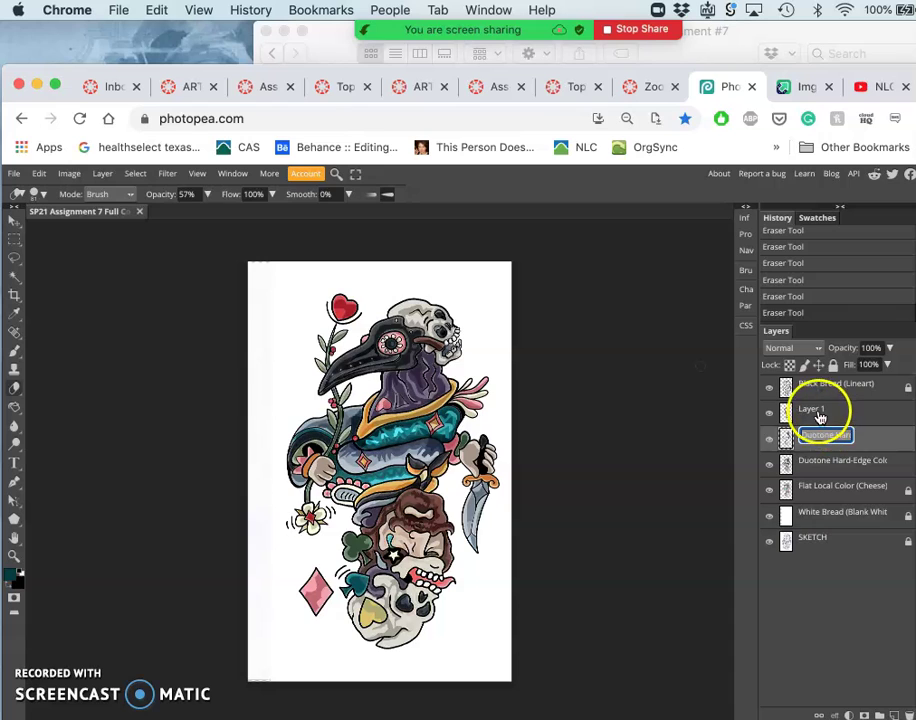
{"action": "left_click", "coordinate": [816, 410]}
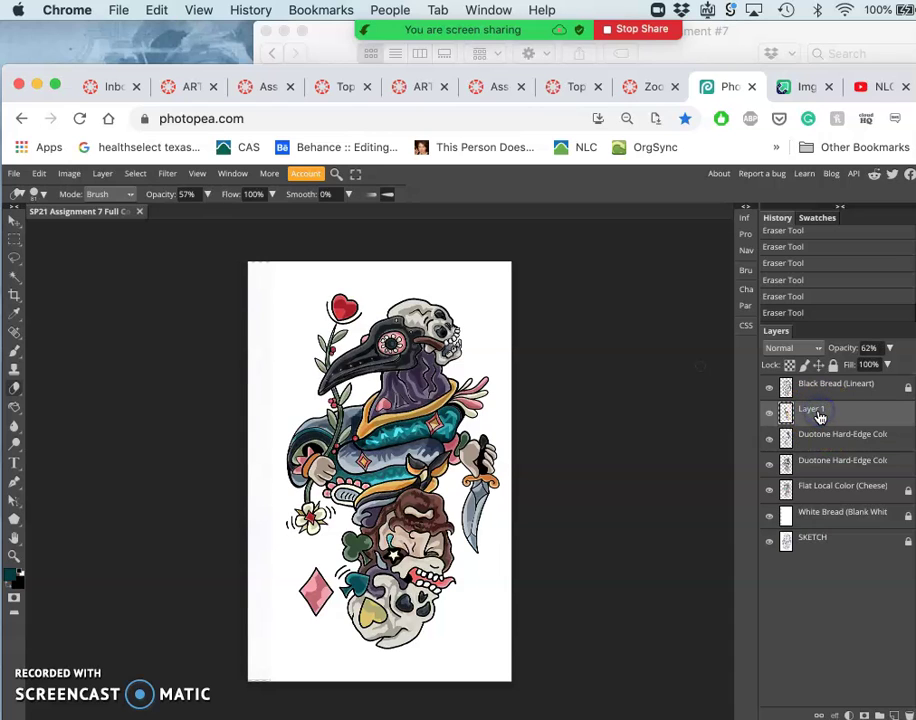
{"action": "double_click", "coordinate": [816, 411]}
{"action": "key", "text": "ctrl+v"}
- Merge the three Duotone Hard-Edge layers into a single layer
{"action": "left_click", "coordinate": [825, 433]}
{"action": "left_click", "coordinate": [822, 462], "text": "shift"}
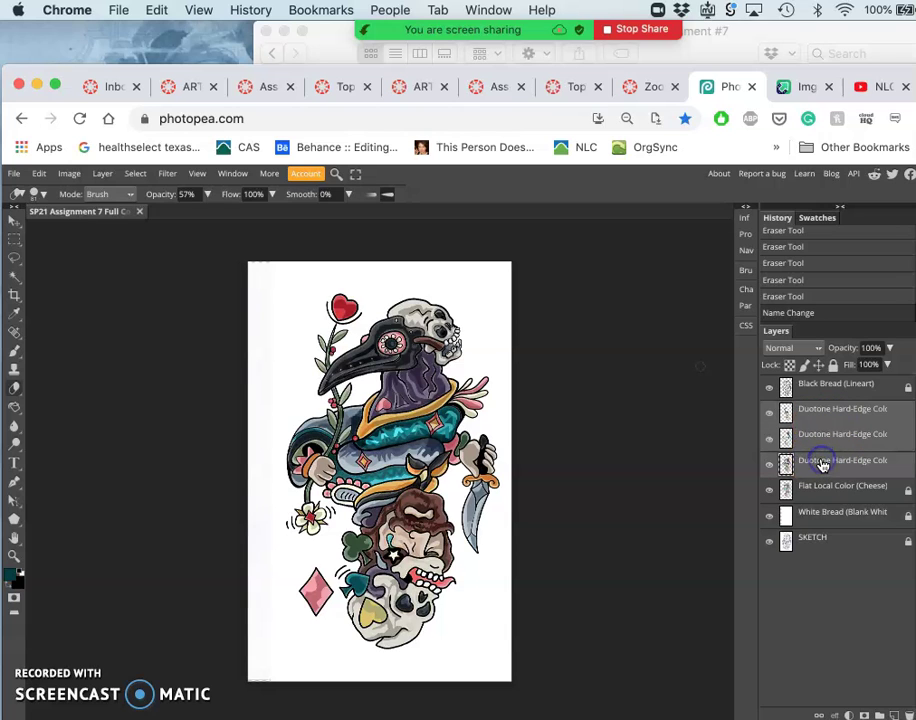
{"action": "key", "text": "ctrl+e"}
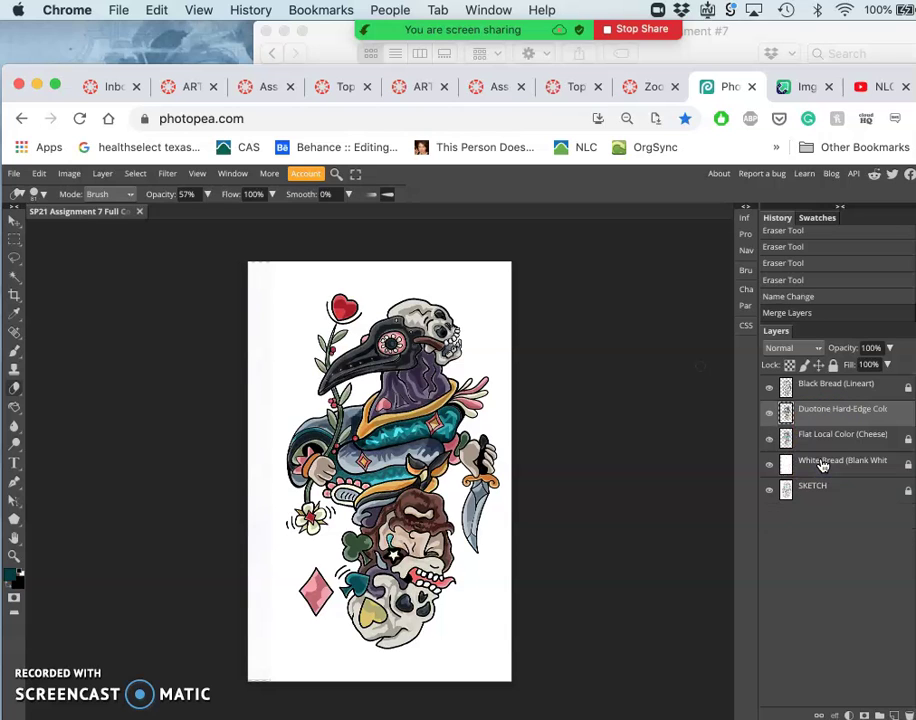
- Compare the figure with and without the merged Duotone shading by toggling that layer's visibility
{"action": "left_click", "coordinate": [770, 413]}
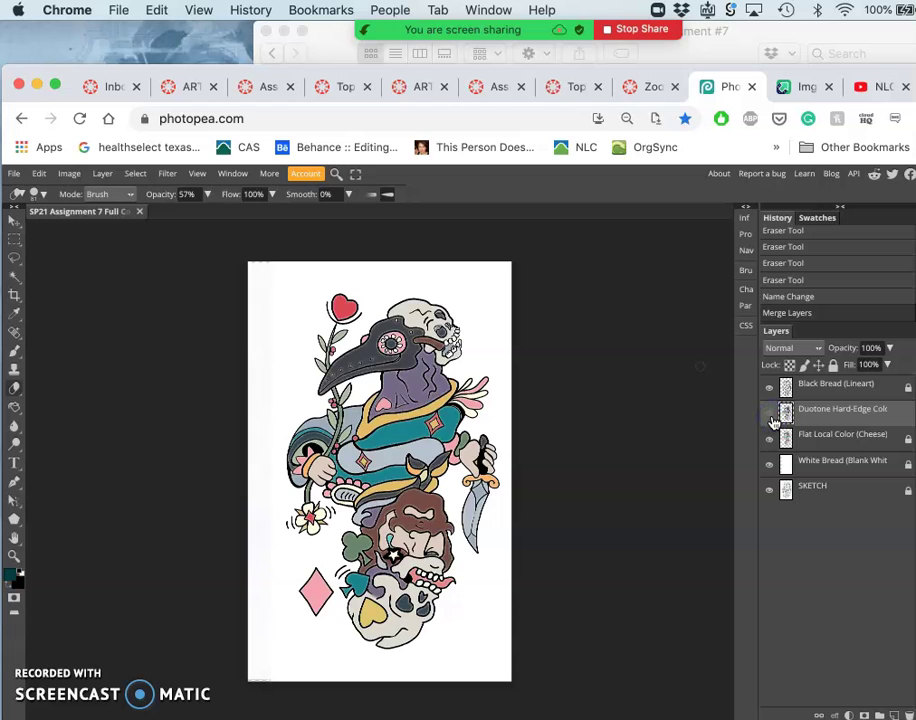
{"action": "left_click", "coordinate": [769, 413]}
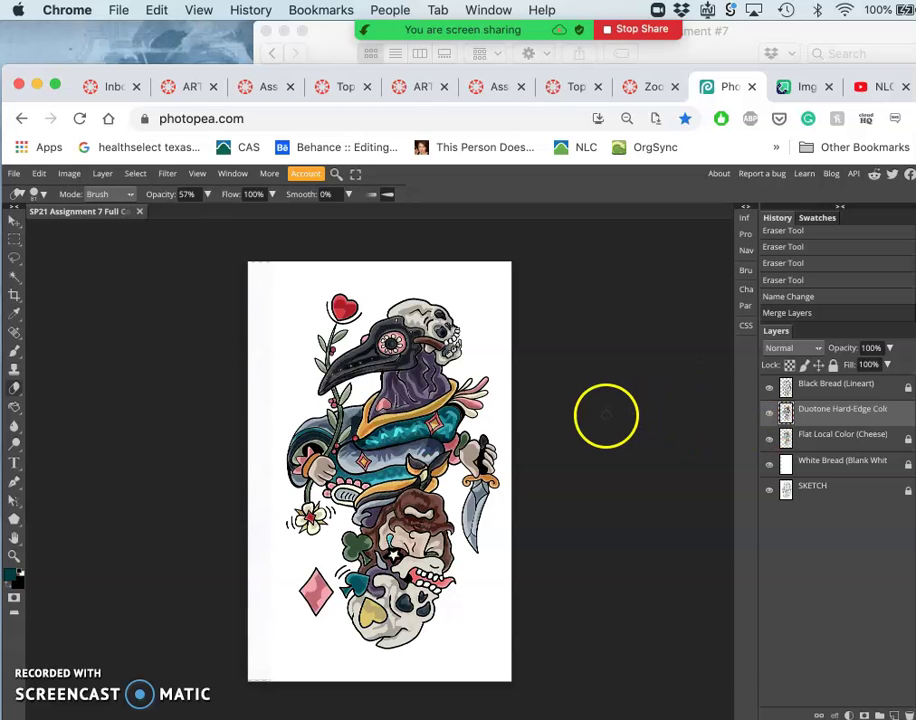
{"action": "key", "text": "ctrl+plus"}
{"action": "key", "text": "ctrl+plus"}
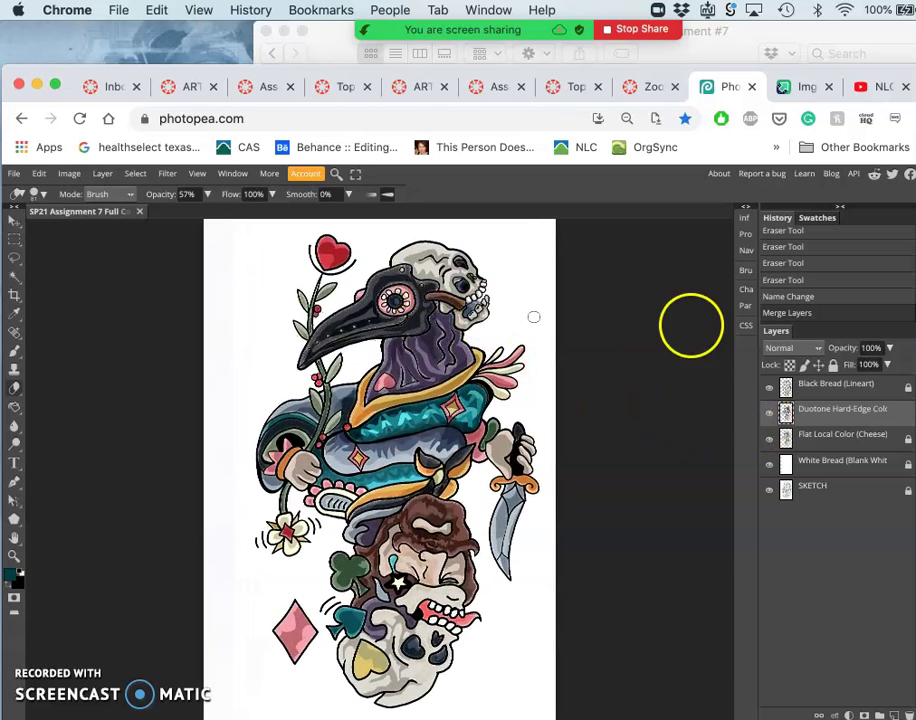
{"action": "left_click", "coordinate": [769, 412]}
{"action": "left_click", "coordinate": [769, 413]}
{"action": "left_click", "coordinate": [769, 413]}
{"action": "left_click", "coordinate": [769, 413]}
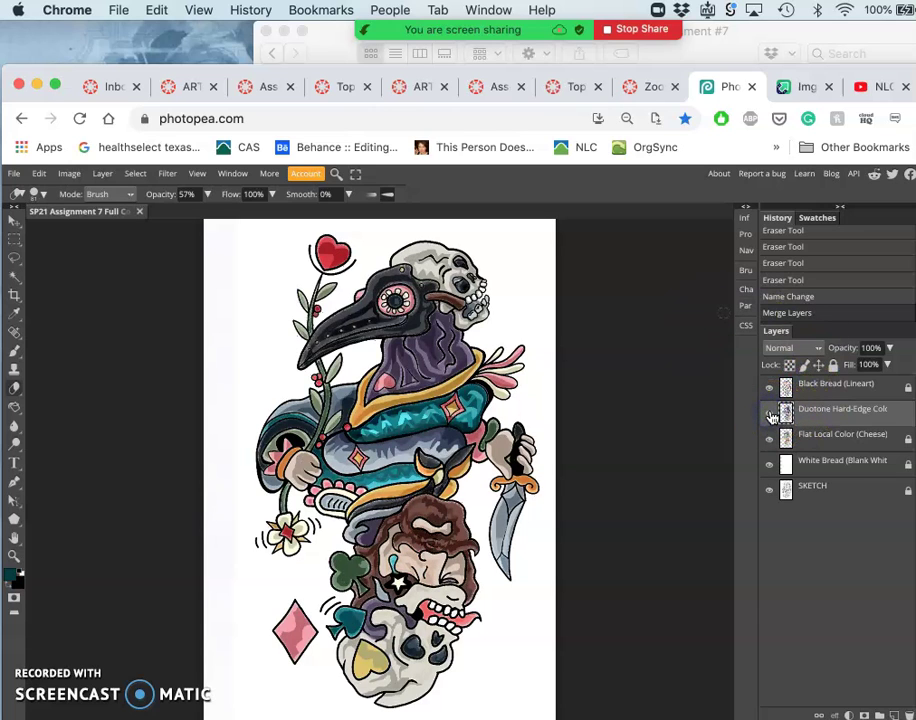
- Hide the Flat Local Color (Cheese) layer to examine the merged Duotone shading up close, and show it again
{"action": "left_click", "coordinate": [769, 438]}
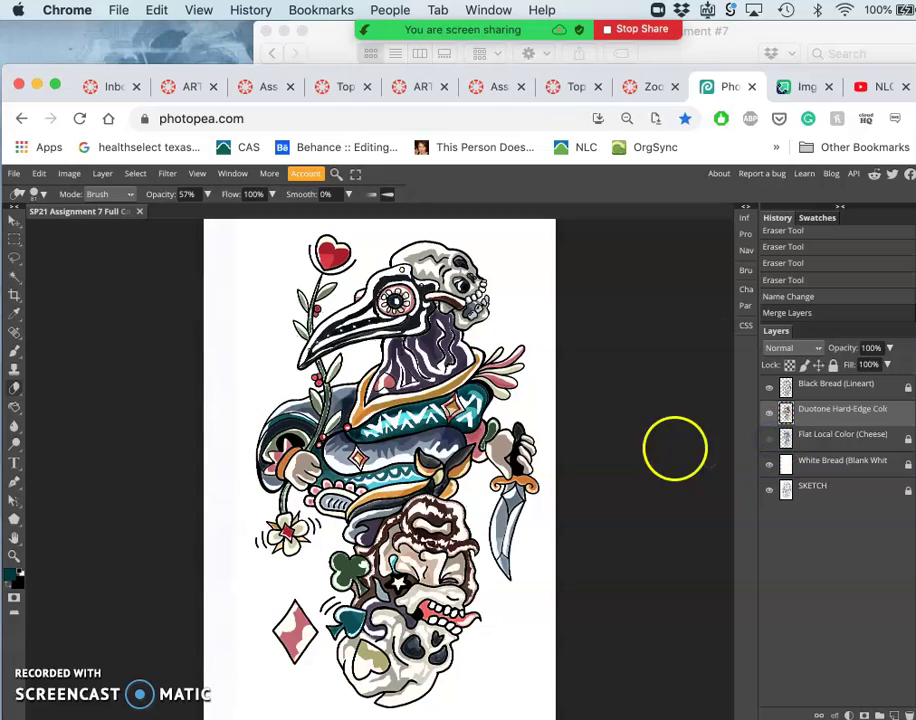
{"action": "scroll", "coordinate": [449, 462], "scroll_direction": "up", "scroll_amount": 5}
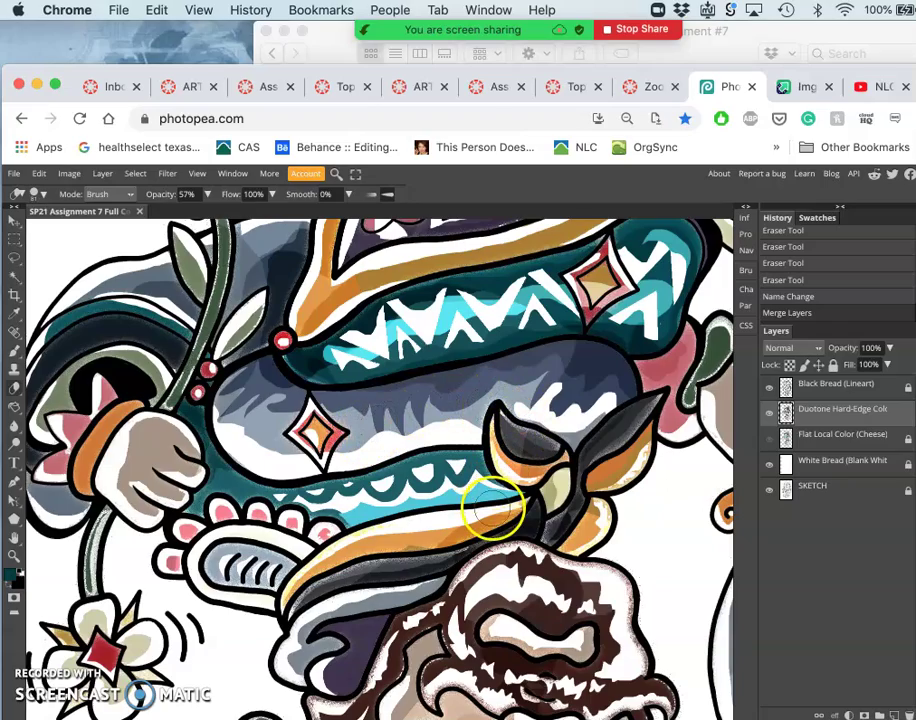
{"action": "scroll", "coordinate": [493, 510], "scroll_direction": "down", "scroll_amount": 8}
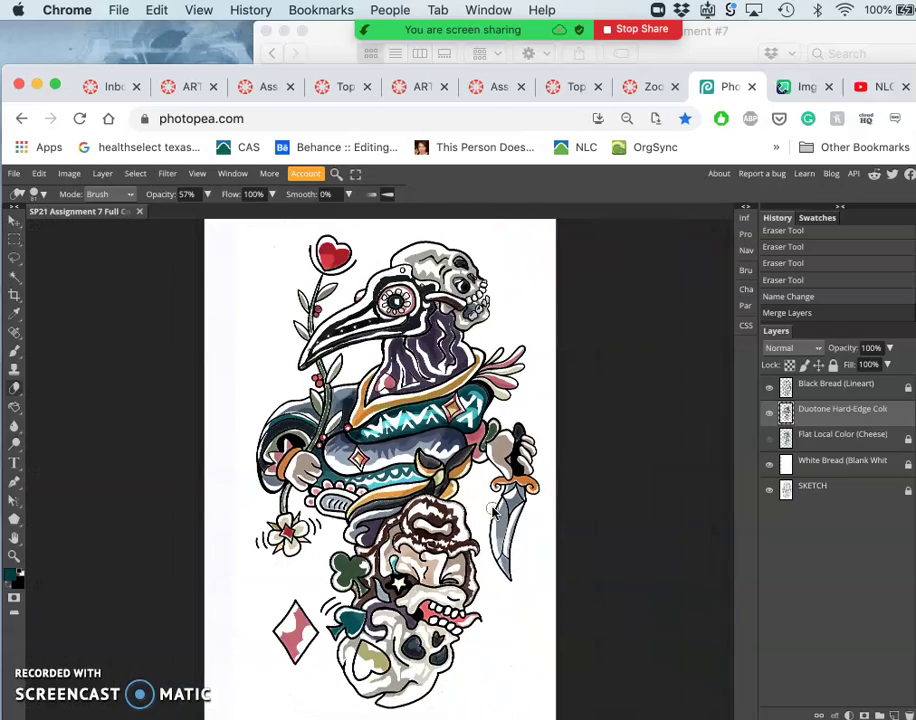
{"action": "left_click", "coordinate": [770, 438]}
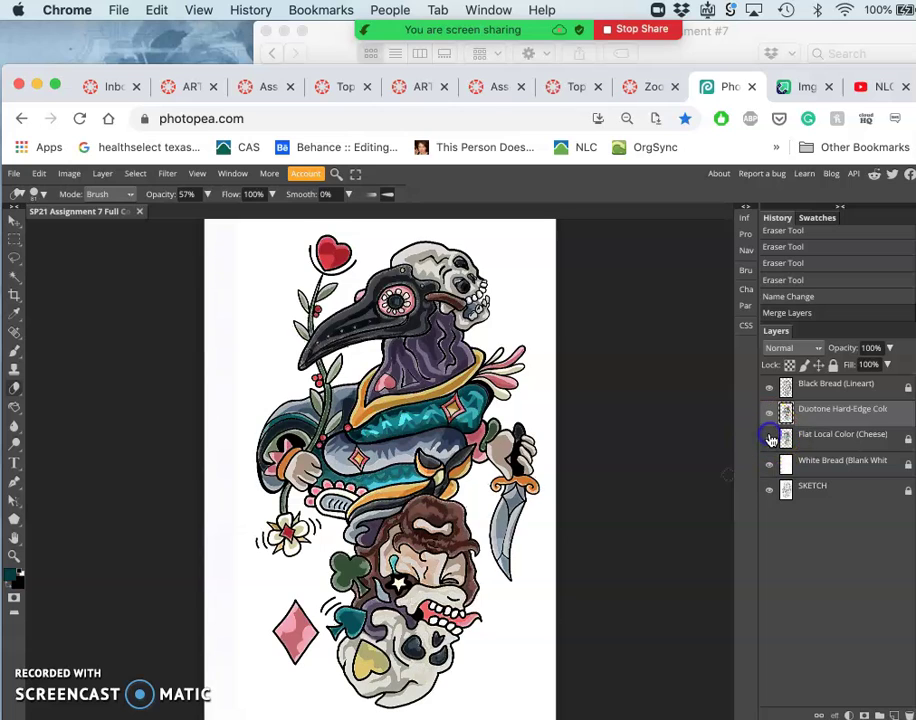
- Duplicate the Flat Local Color (Cheese) layer and brighten the copy with a Levels midtone value of 1.31
{"action": "left_click", "coordinate": [778, 432]}
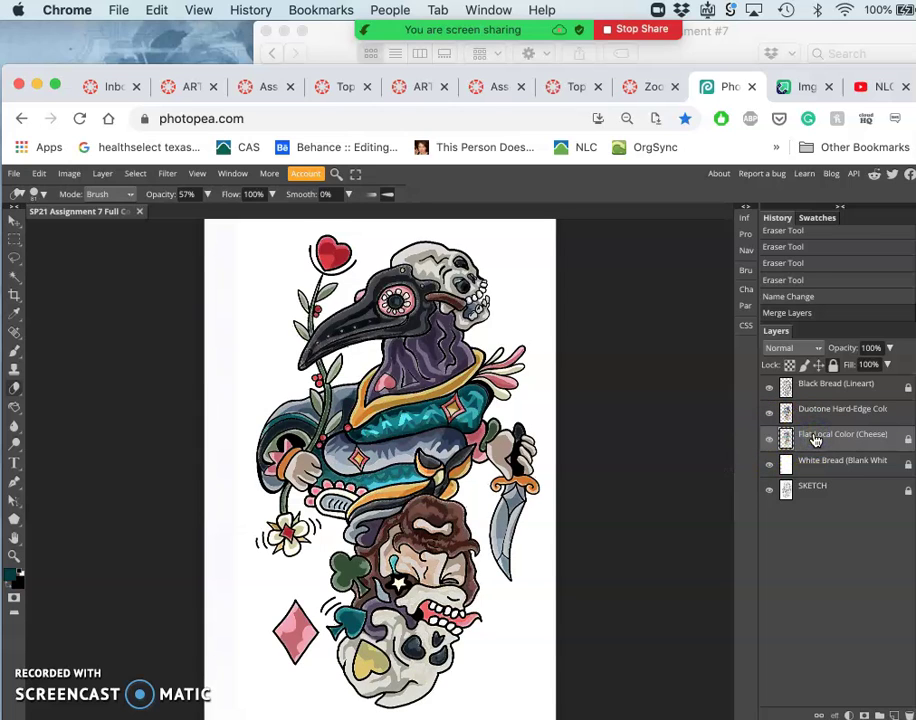
{"action": "key", "text": "ctrl+j"}
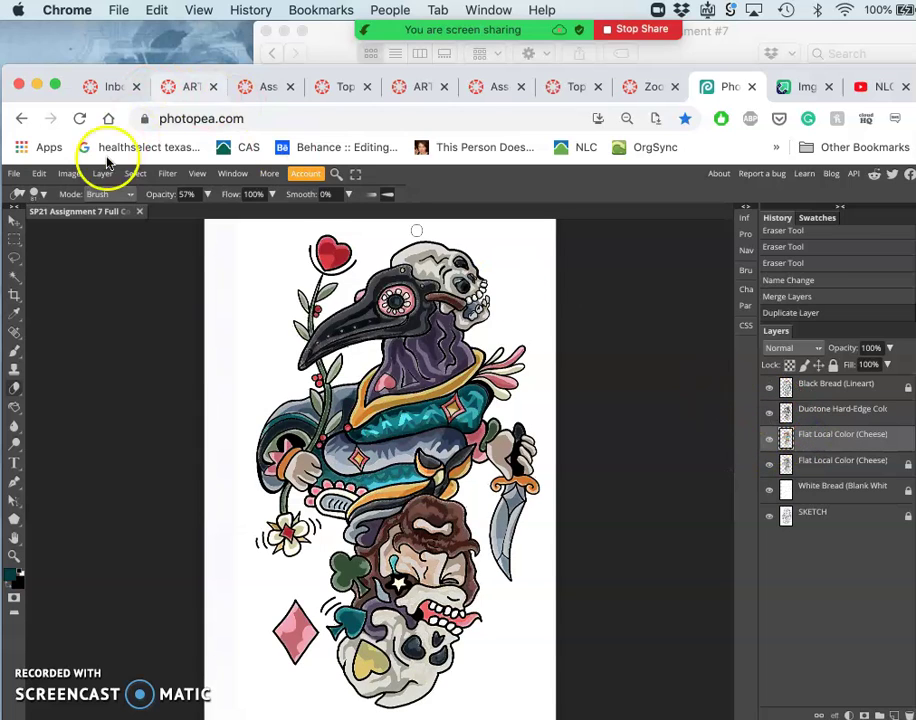
{"action": "left_click", "coordinate": [69, 174]}
{"action": "mouse_move", "coordinate": [92, 191]}
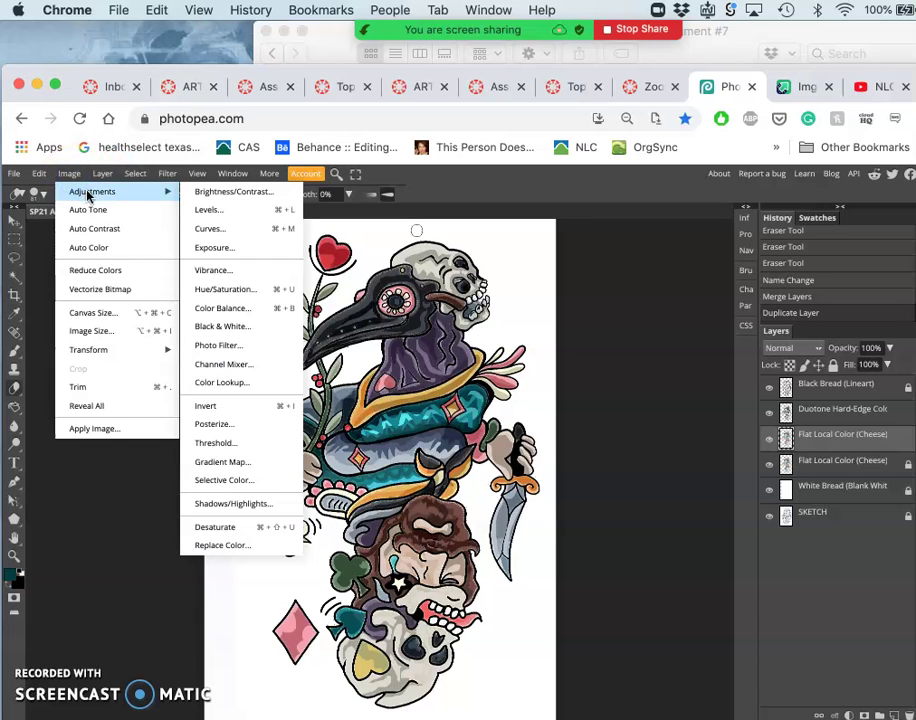
{"action": "left_click", "coordinate": [242, 210]}
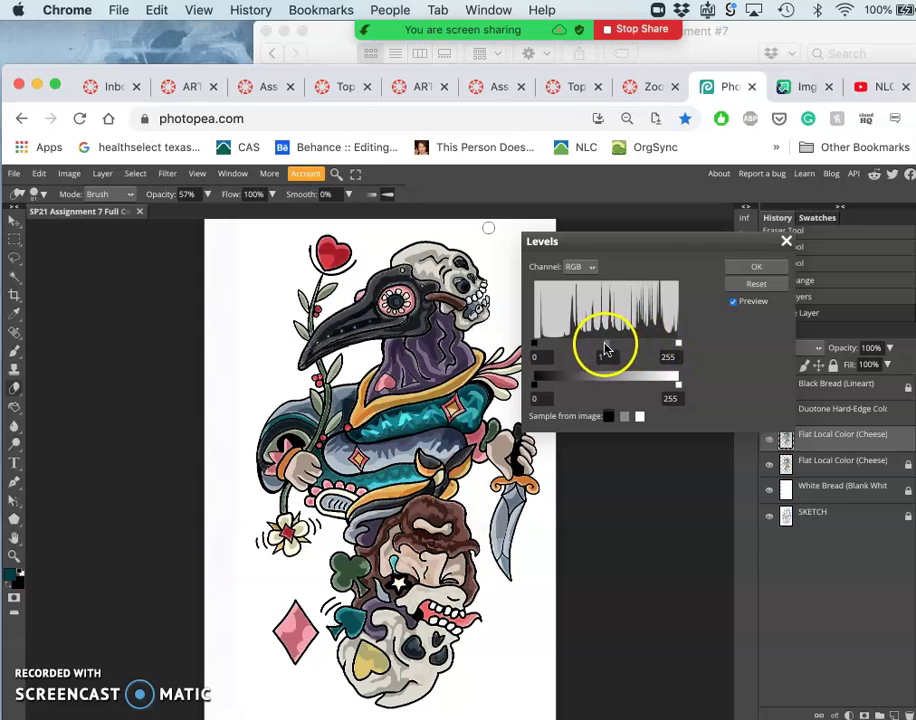
{"action": "mouse_move", "coordinate": [605, 348]}
{"action": "left_mouse_down"}
{"action": "mouse_move", "coordinate": [587, 343]}
{"action": "mouse_move", "coordinate": [600, 346]}
{"action": "left_mouse_up"}
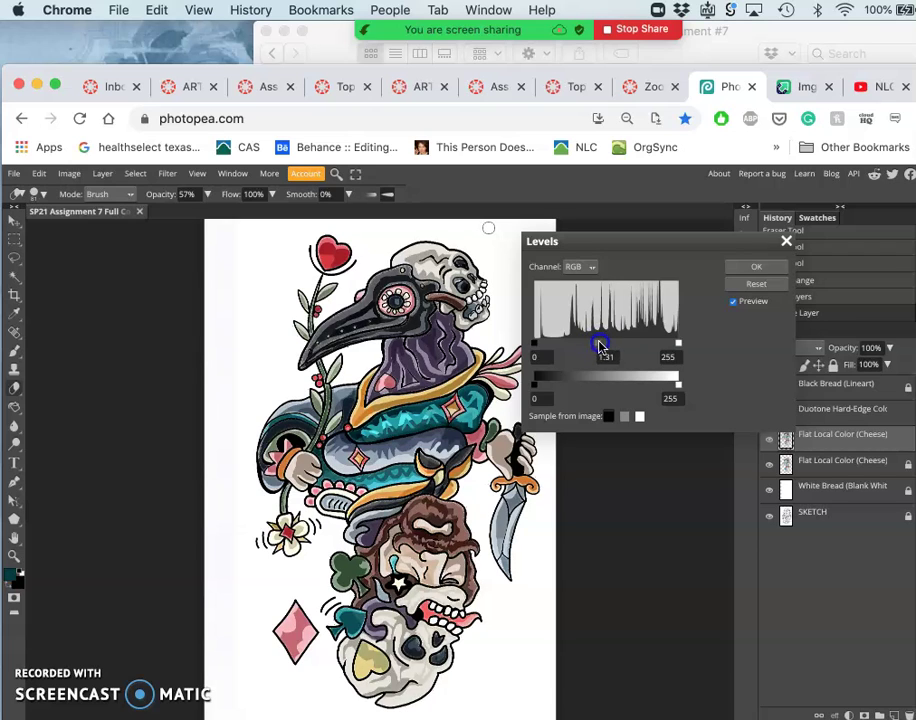
{"action": "left_click", "coordinate": [754, 267]}
- Select the Duotone Hard-Edge layer together with the brightened Flat Local Color (Cheese) copy, and clear the active selection on the canvas
{"action": "left_click", "coordinate": [823, 420], "text": "shift"}
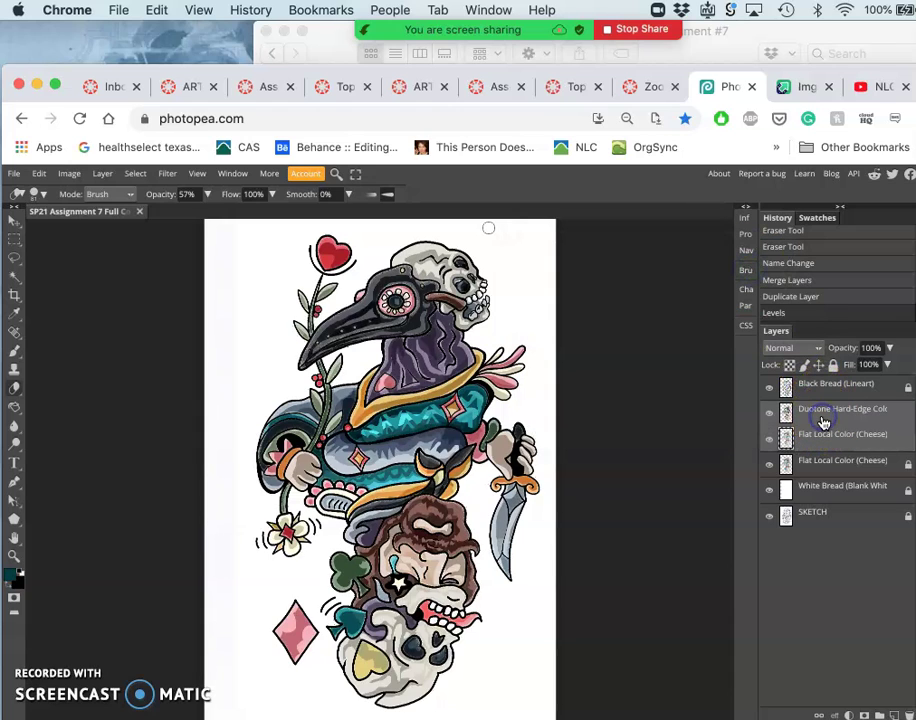
{"action": "left_click", "coordinate": [769, 439]}
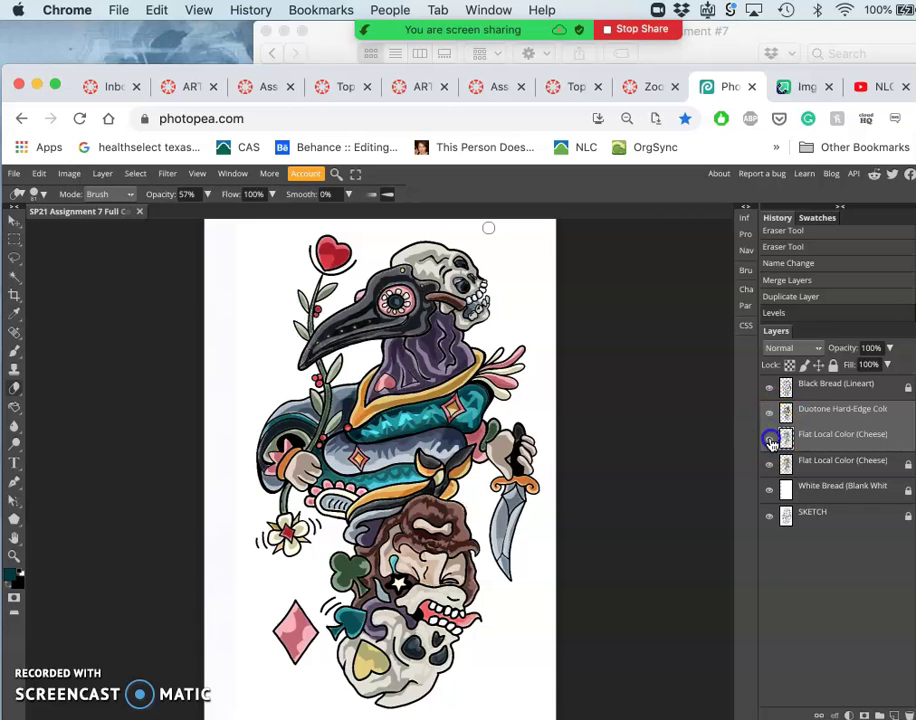
{"action": "left_click", "coordinate": [664, 434]}
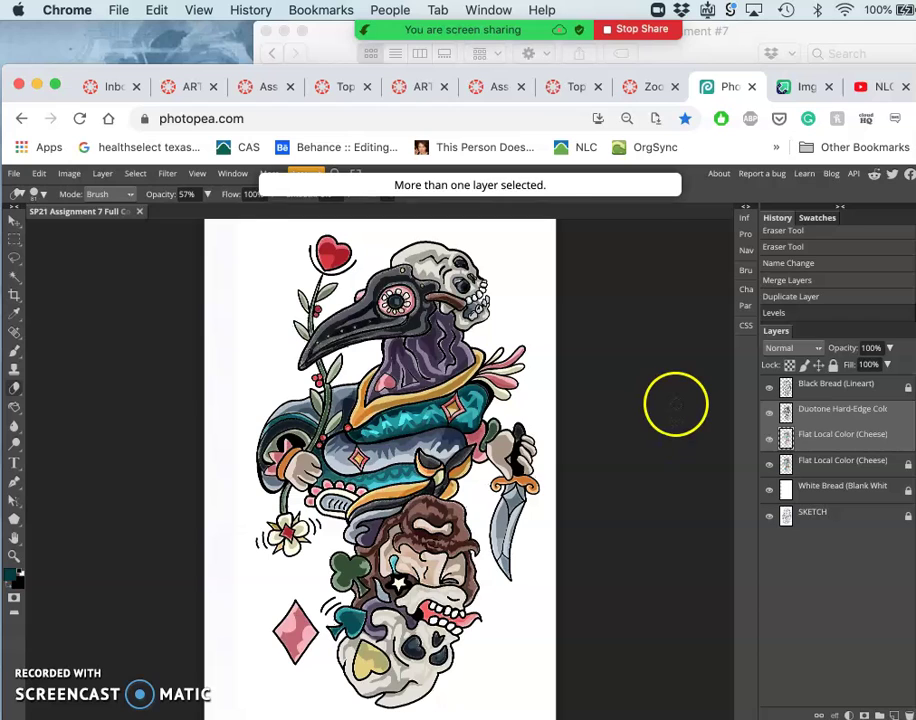
{"action": "left_click", "coordinate": [15, 259]}
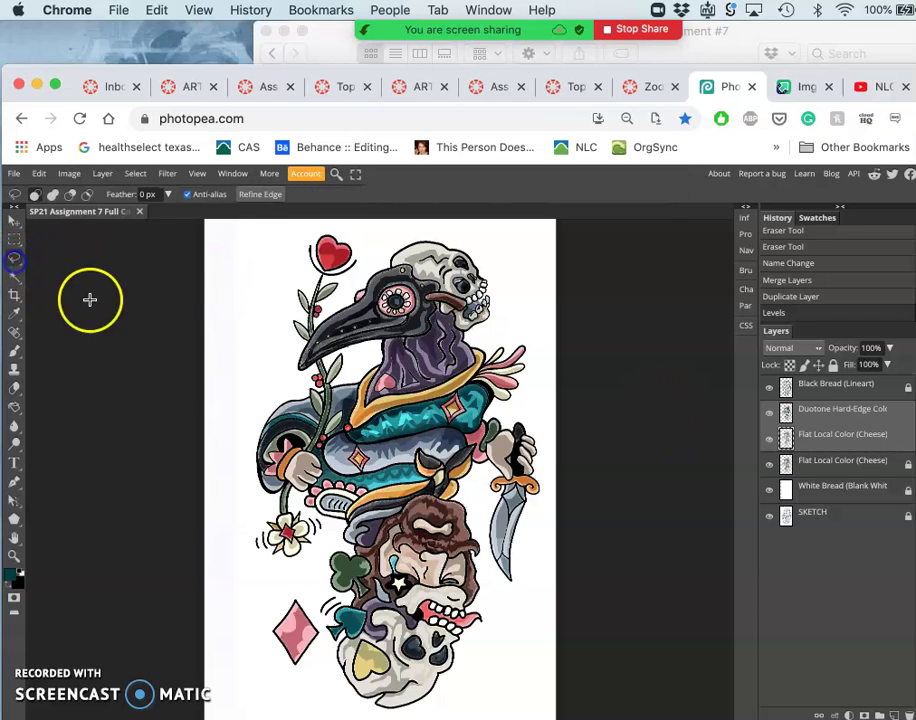
{"action": "left_click", "coordinate": [93, 303]}
{"action": "left_click", "coordinate": [652, 416]}
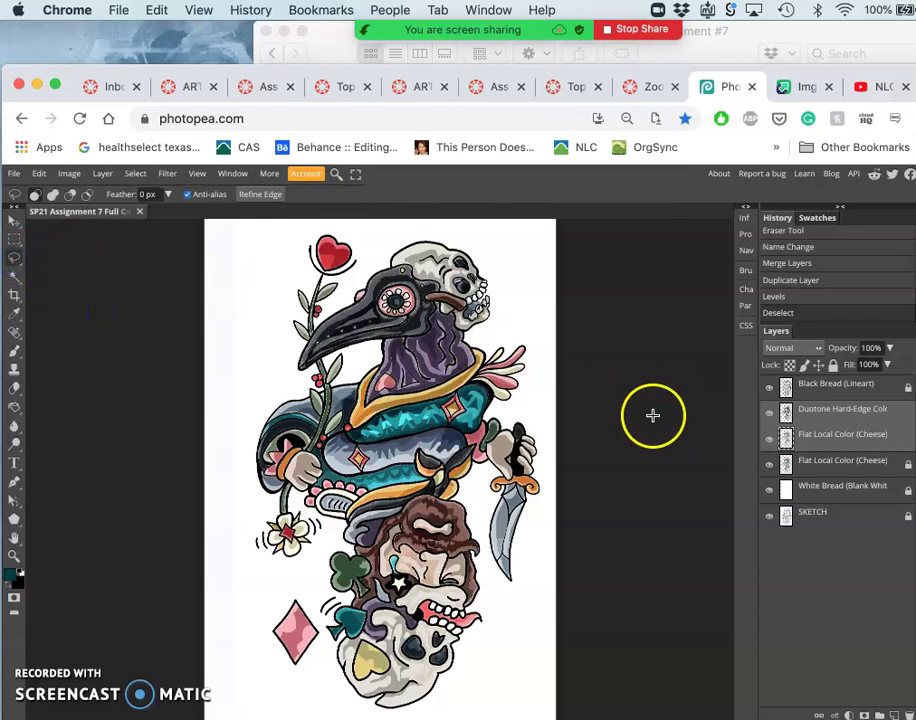
- Compare the artwork with and without the brightened Flat Local Color (Cheese) copy by toggling that layer's visibility
{"action": "left_click", "coordinate": [768, 440]}
{"action": "left_click", "coordinate": [769, 441]}
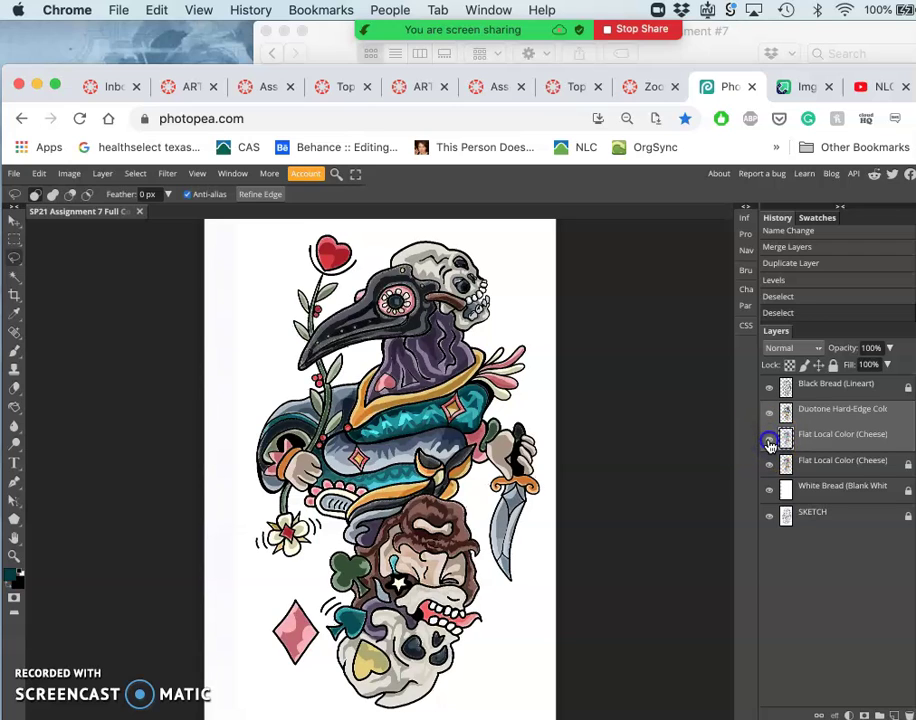
{"action": "left_click", "coordinate": [769, 441]}
{"action": "left_click", "coordinate": [769, 441]}
{"action": "left_click", "coordinate": [769, 441]}
{"action": "left_click", "coordinate": [769, 441]}
{"action": "left_click", "coordinate": [770, 445]}
{"action": "left_click", "coordinate": [767, 440]}
- Lower the opacity of the brightened Flat Local Color (Cheese) copy to 61%
{"action": "left_click", "coordinate": [812, 440]}
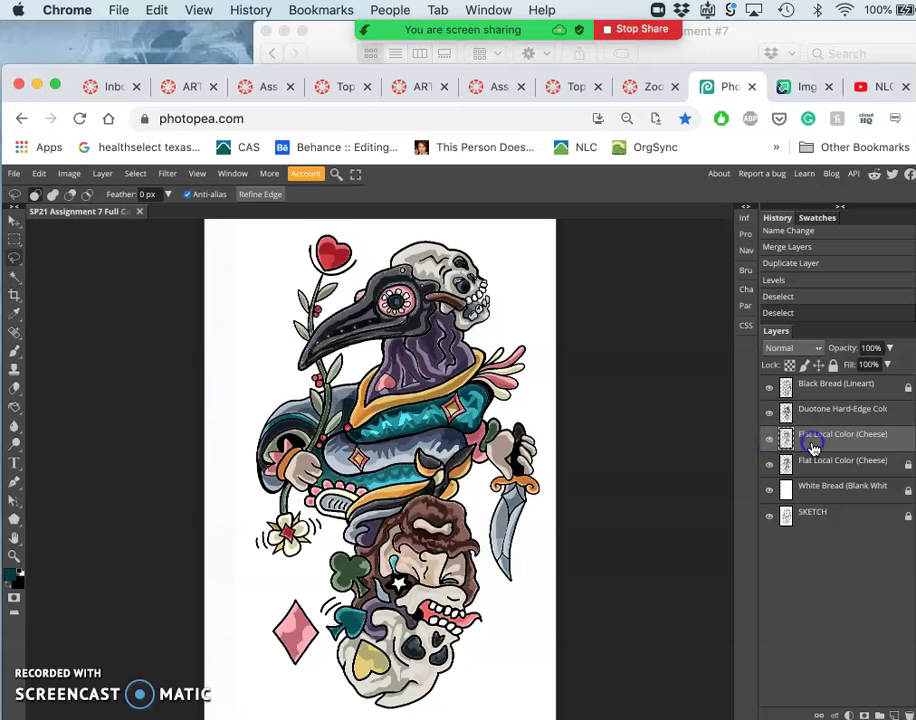
{"action": "left_click", "coordinate": [874, 349]}
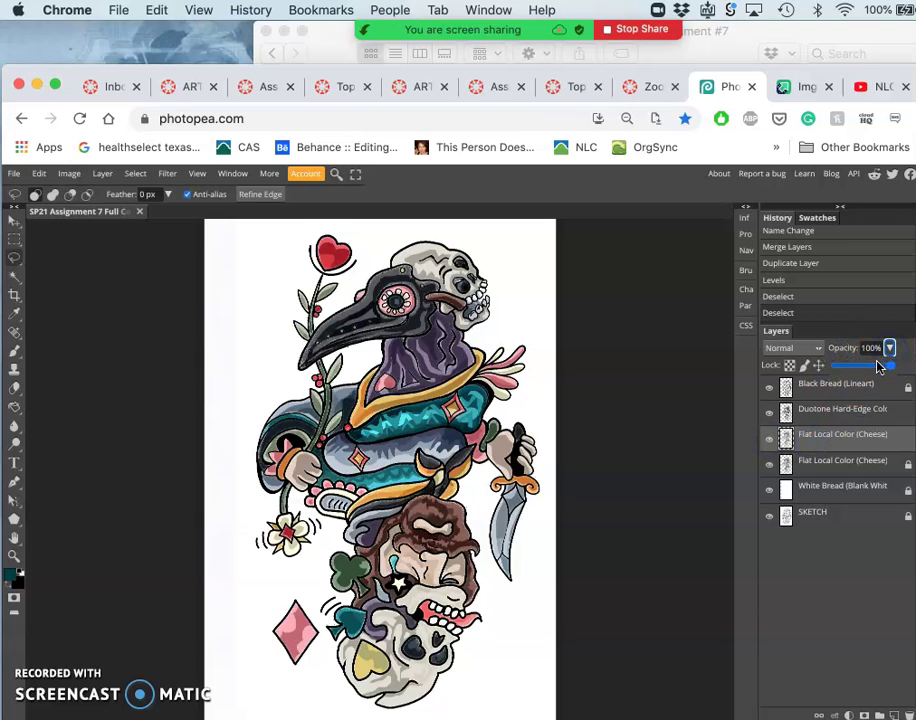
{"action": "left_click", "coordinate": [878, 366]}
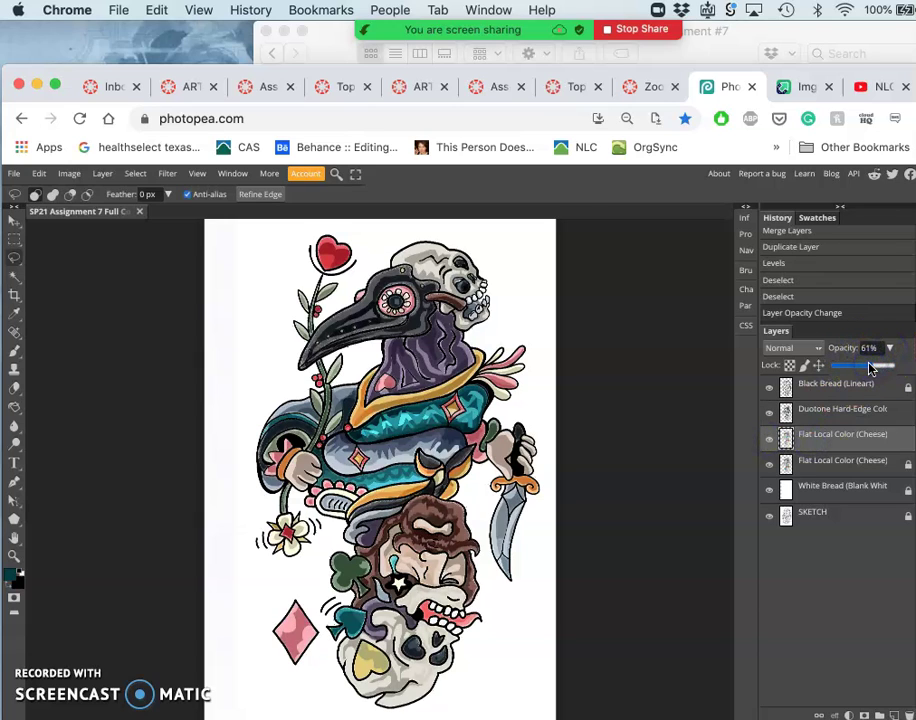
- Merge the Duotone Hard-Edge layer with the brightened Flat Local Color (Cheese) copy, and check the merged layer by toggling its visibility
{"action": "left_click", "coordinate": [838, 415]}
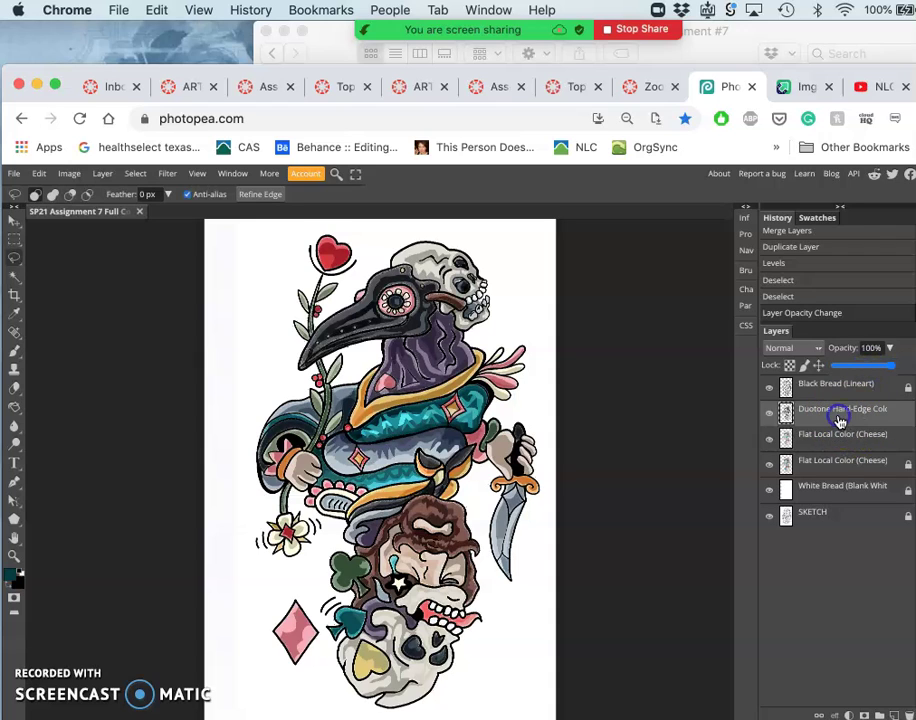
{"action": "left_click", "coordinate": [833, 441], "text": "shift"}
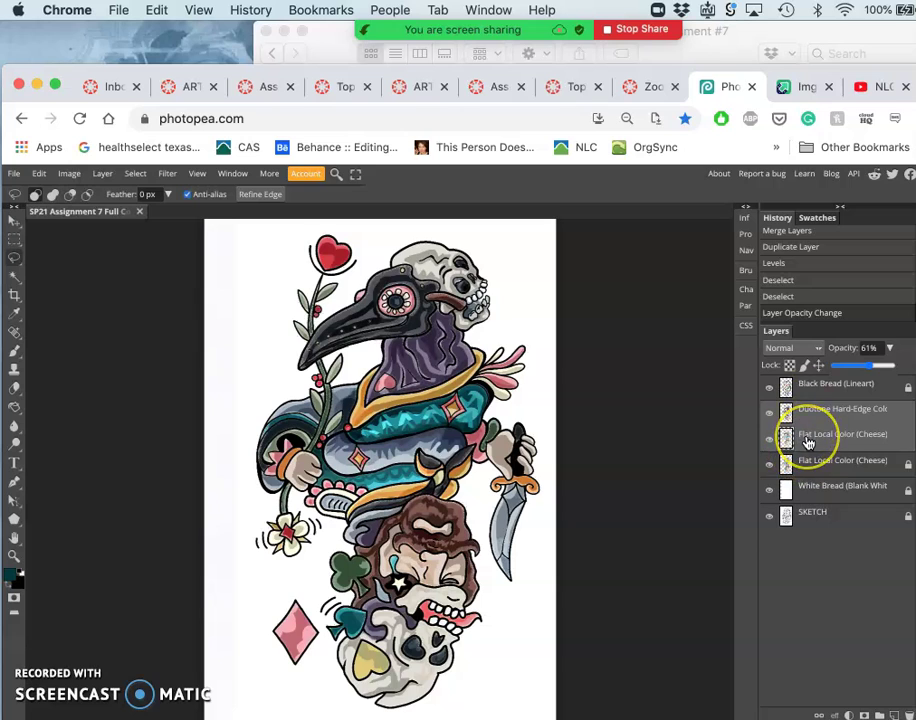
{"action": "left_click", "coordinate": [102, 174]}
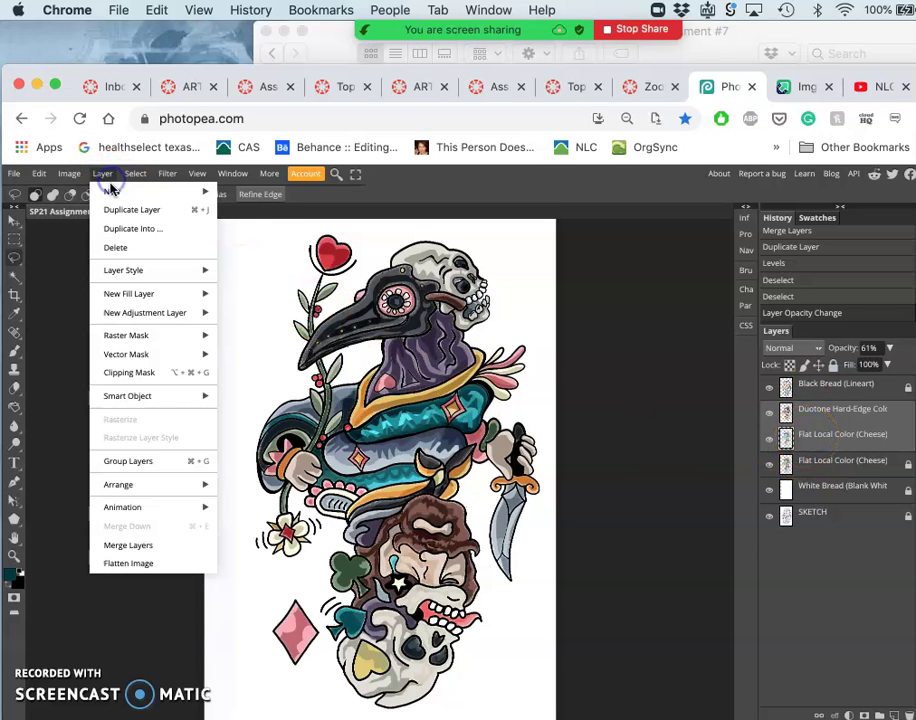
{"action": "left_click", "coordinate": [143, 546]}
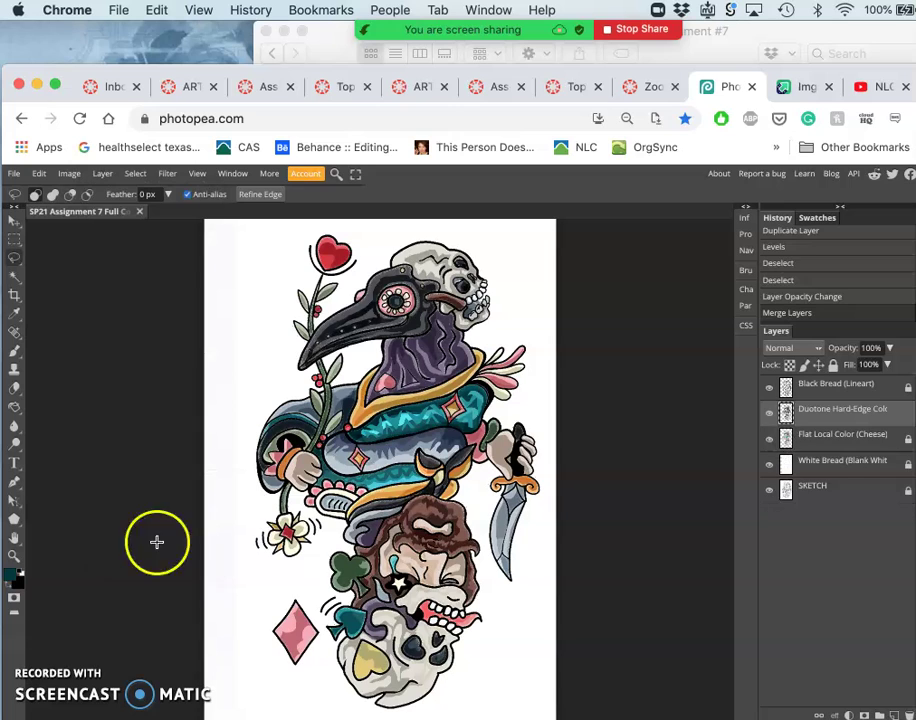
{"action": "left_click", "coordinate": [770, 416]}
{"action": "left_click", "coordinate": [771, 418]}
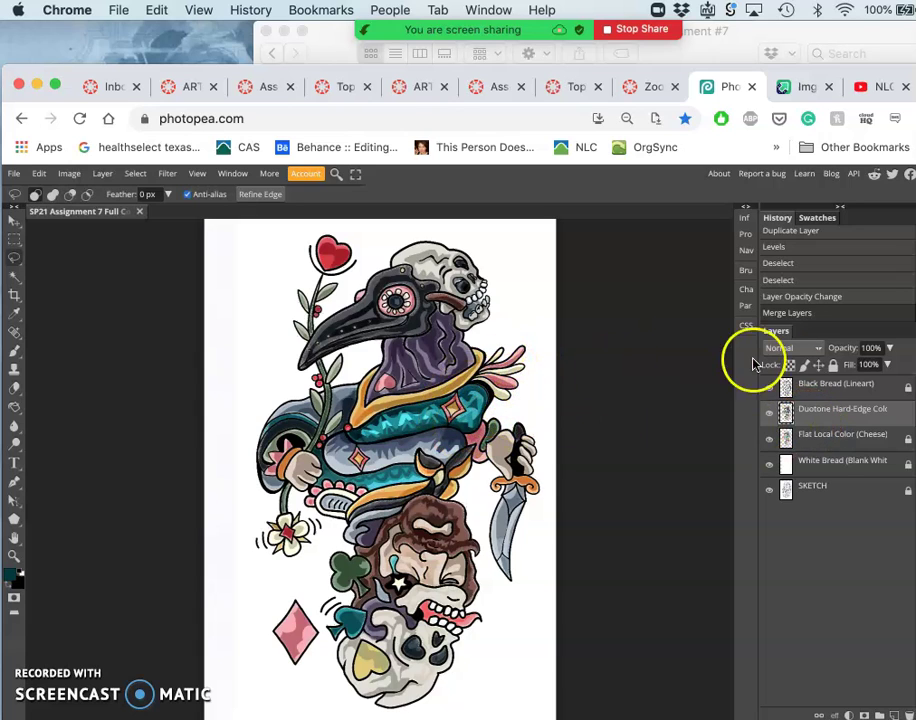
- Duplicate the merged Duotone Hard-Edge layer and delete the surplus copy so that only two Duotone layers remain
{"action": "left_click", "coordinate": [820, 426]}
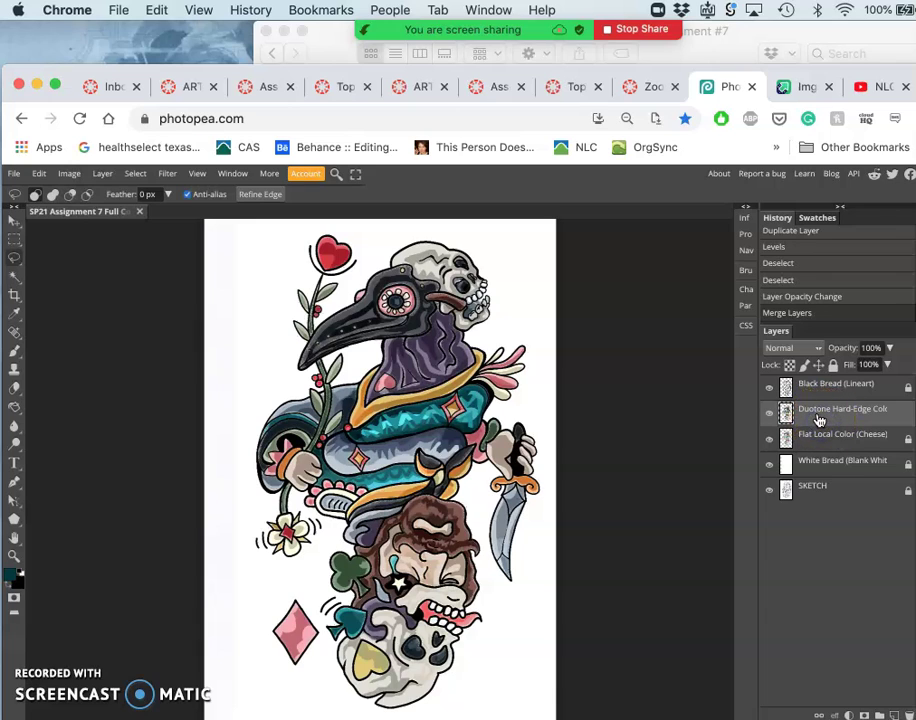
{"action": "key", "text": "super+j"}
{"action": "key", "text": "super+j"}
{"action": "left_click", "coordinate": [822, 421]}
{"action": "key", "text": "Delete"}
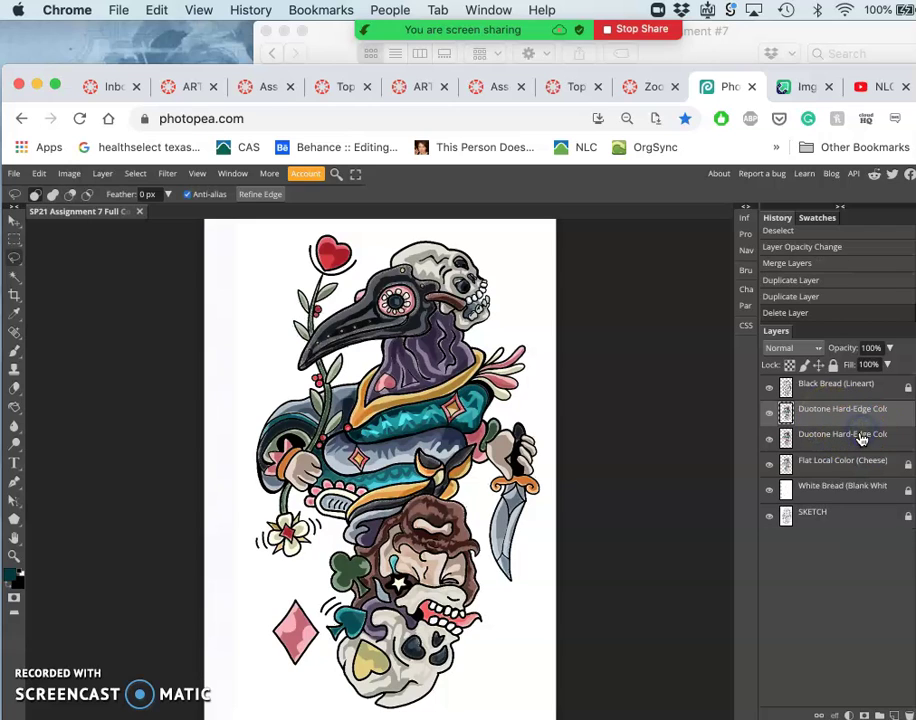
- Lock the lower Duotone Hard-Edge layer and hide it
{"action": "left_click", "coordinate": [867, 434]}
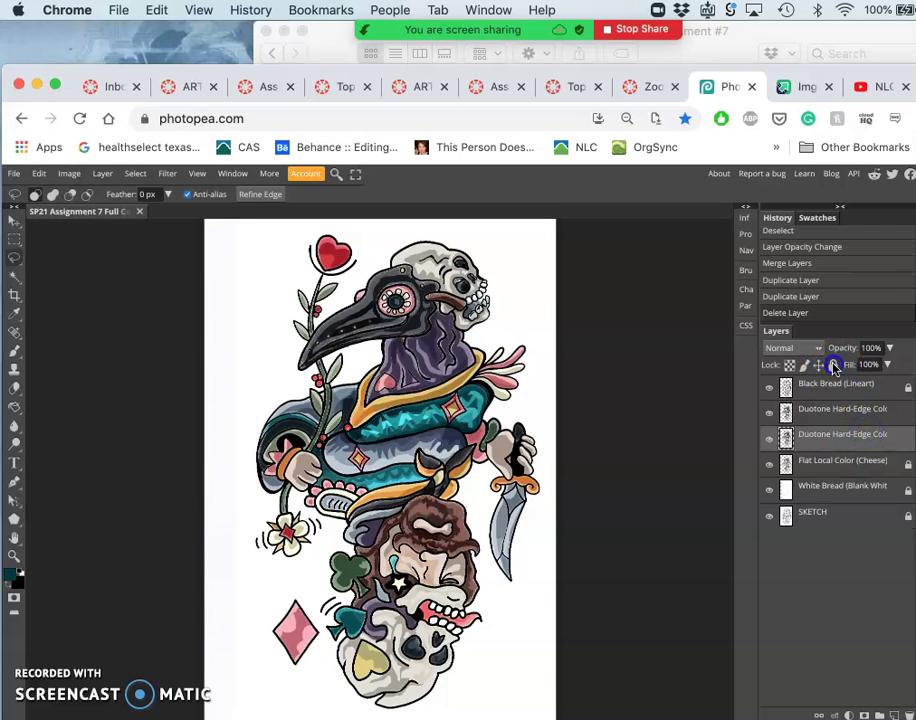
{"action": "left_click", "coordinate": [833, 365]}
{"action": "left_click", "coordinate": [769, 439]}
- Rename the upper Duotone copy so that its name reads "Duotone Soft-Edge" in place of the hard-edge wording
{"action": "left_click", "coordinate": [848, 412]}
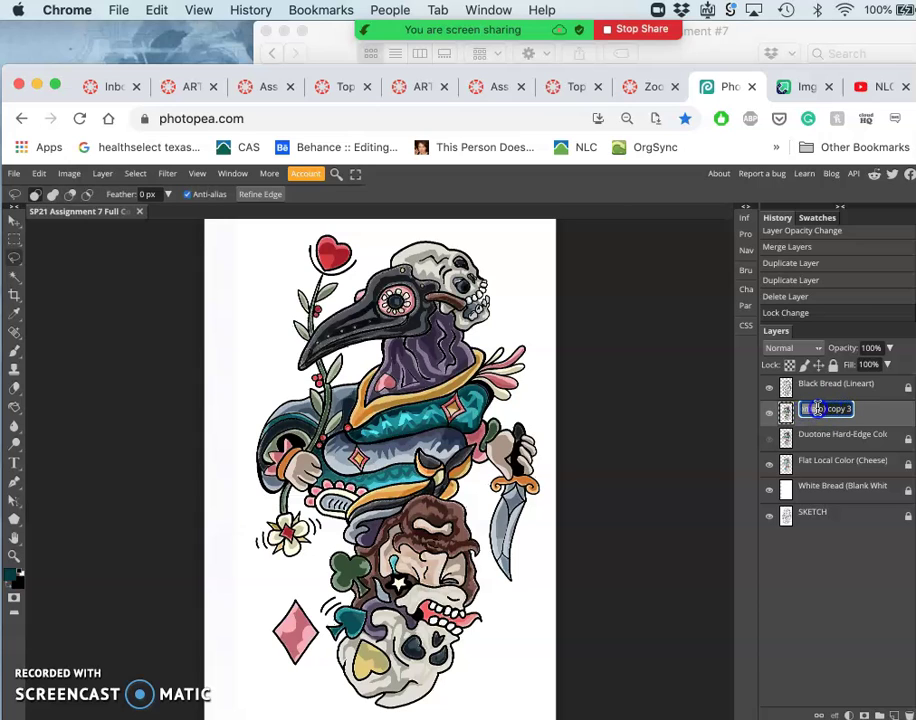
{"action": "left_click", "coordinate": [846, 409]}
{"action": "left_click", "coordinate": [845, 426]}
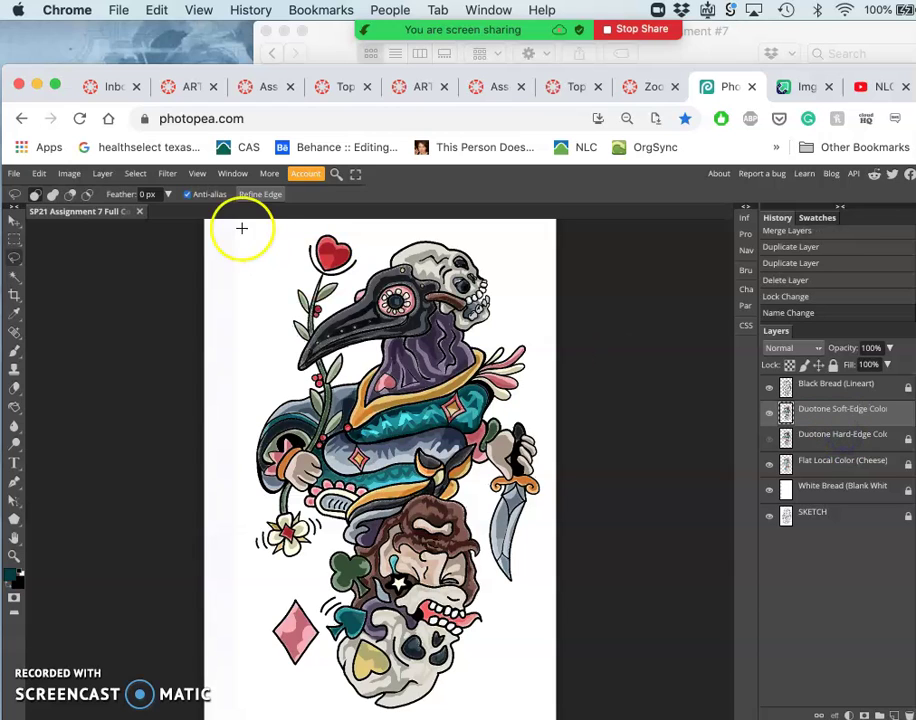
- Apply a Gaussian Blur with a 7.2 px radius to the Duotone Soft-Edge layer
{"action": "left_click", "coordinate": [167, 176]}
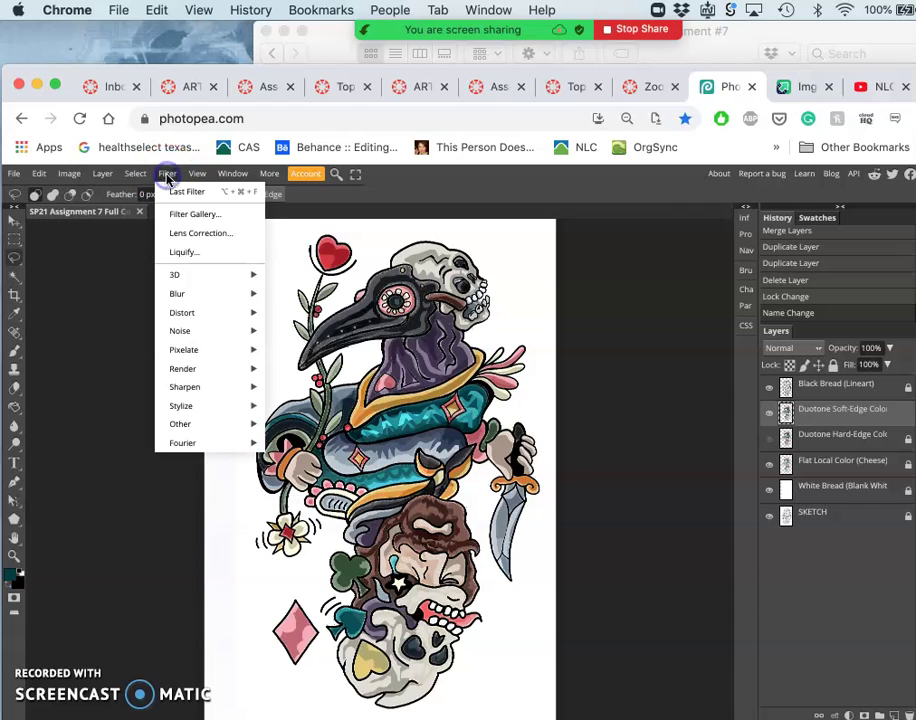
{"action": "mouse_move", "coordinate": [194, 300]}
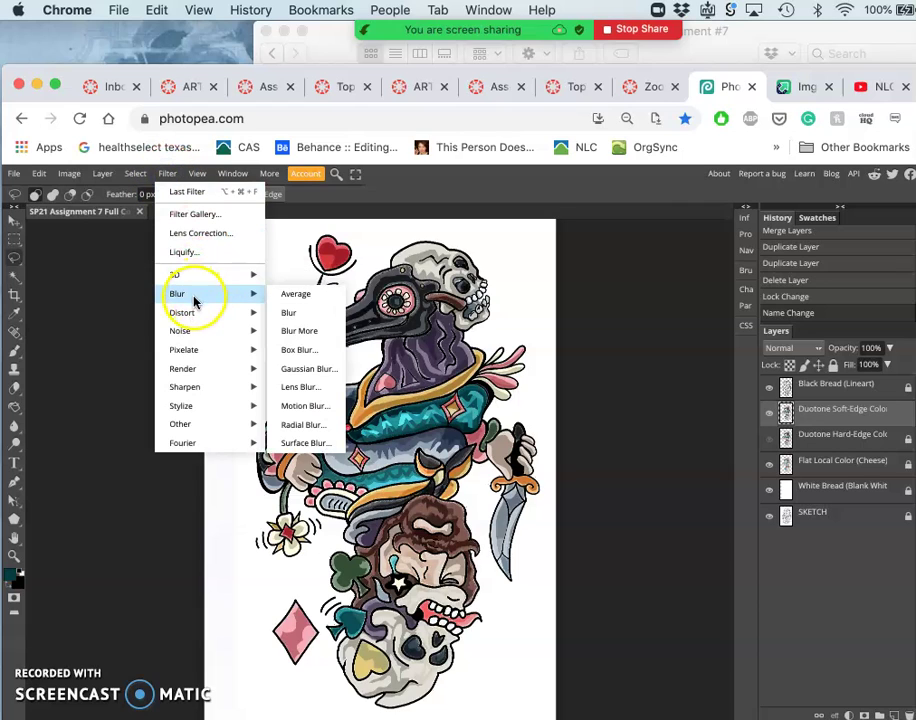
{"action": "left_click", "coordinate": [300, 372]}
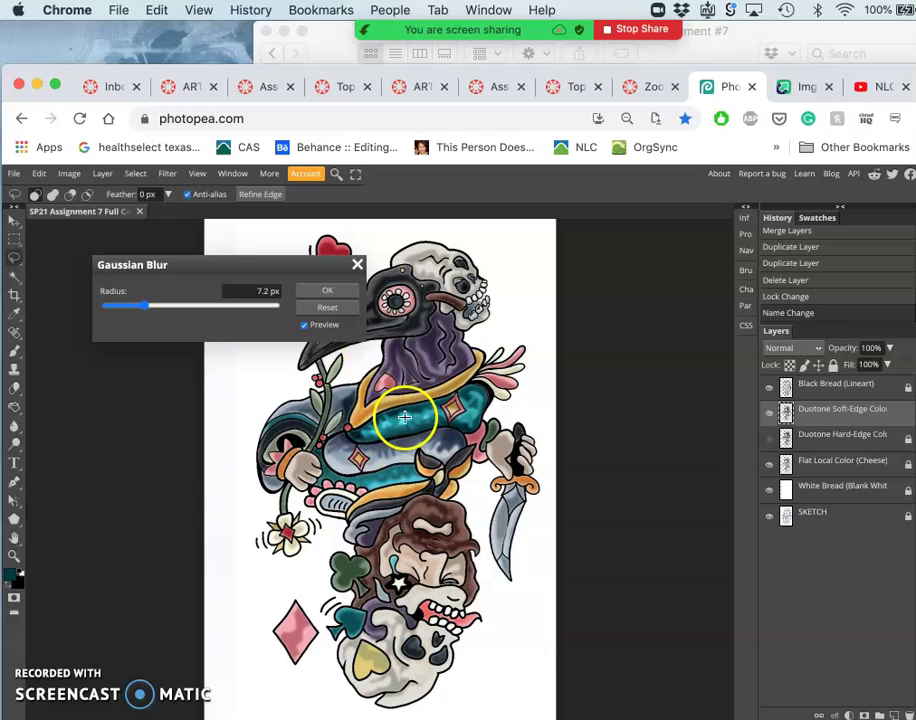
{"action": "scroll", "coordinate": [404, 417], "scroll_direction": "up", "scroll_amount": 10}
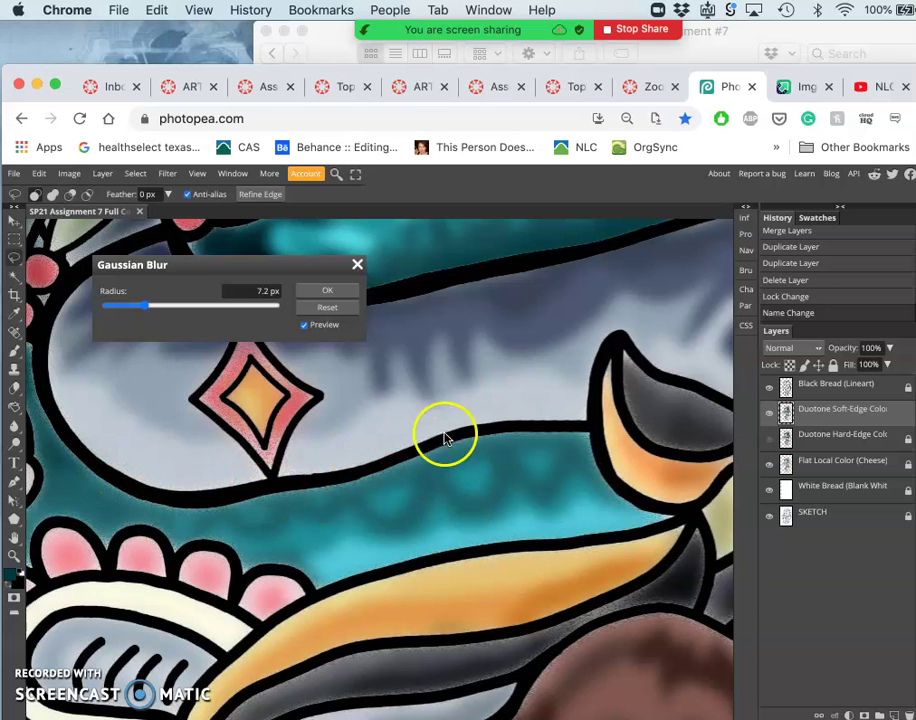
{"action": "left_click", "coordinate": [330, 291]}
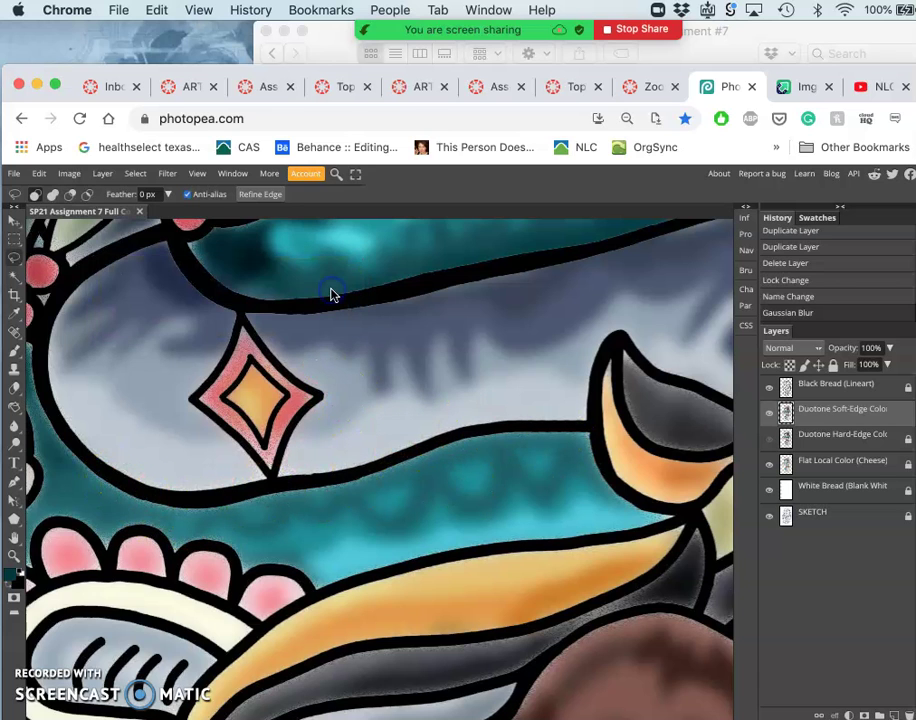
- Compare the blurred shading with the flat colors across the whole figure by toggling the Duotone Soft-Edge layer's visibility
{"action": "scroll", "coordinate": [390, 347], "scroll_direction": "down", "scroll_amount": 10}
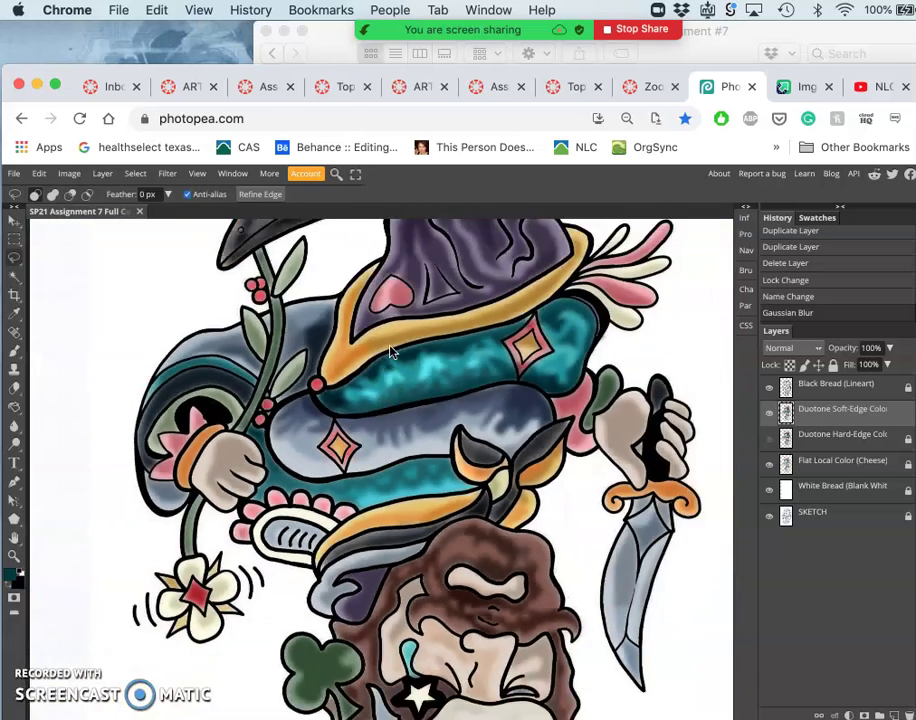
{"action": "scroll", "coordinate": [391, 351], "scroll_direction": "down", "scroll_amount": 4}
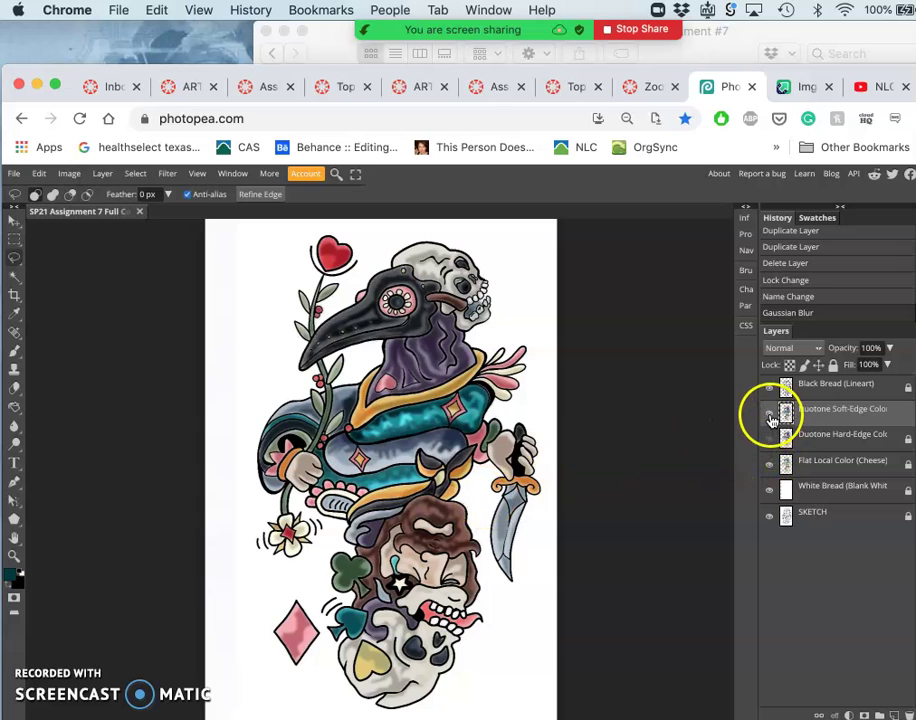
{"action": "left_click", "coordinate": [769, 414]}
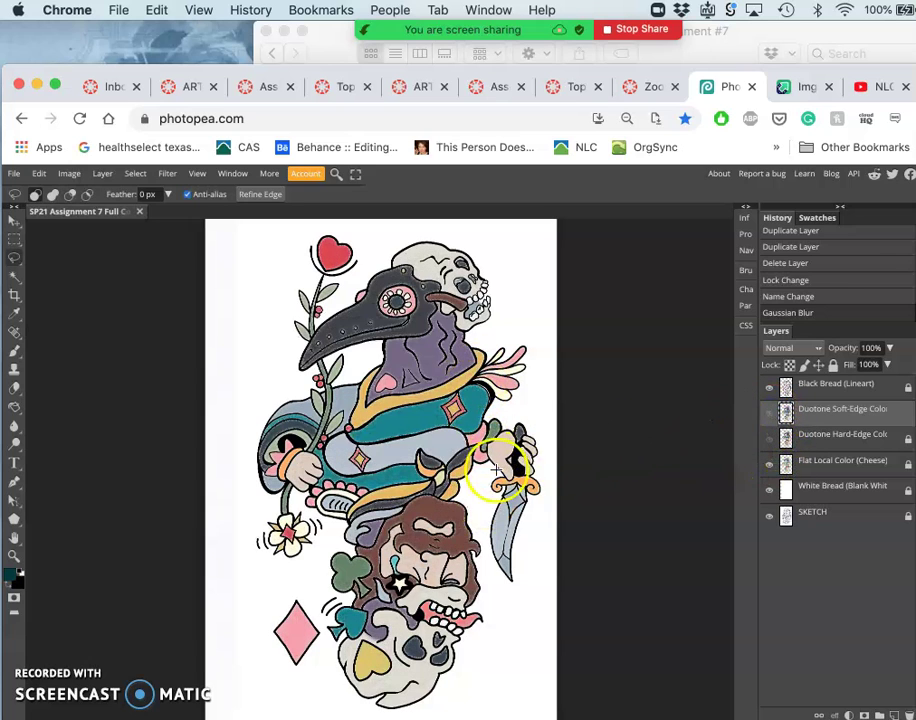
{"action": "left_click", "coordinate": [770, 418]}
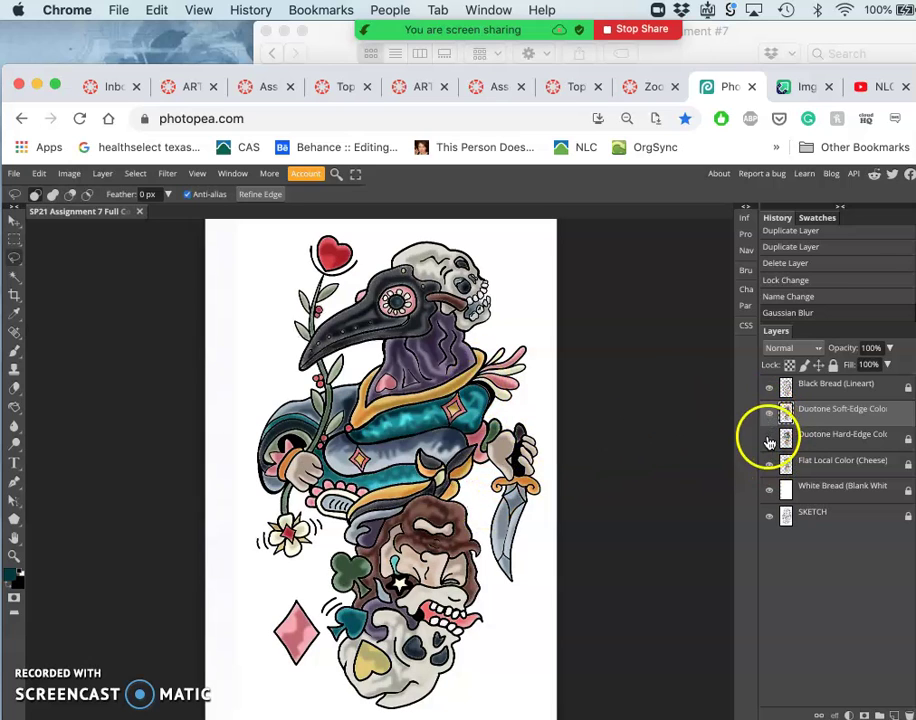
- Show the Duotone Hard-Edge layer again and compare it up close with the Soft-Edge layer by toggling the latter's visibility
{"action": "left_click", "coordinate": [769, 441]}
{"action": "left_click", "coordinate": [770, 416]}
{"action": "scroll", "coordinate": [432, 460], "scroll_direction": "up", "scroll_amount": 5}
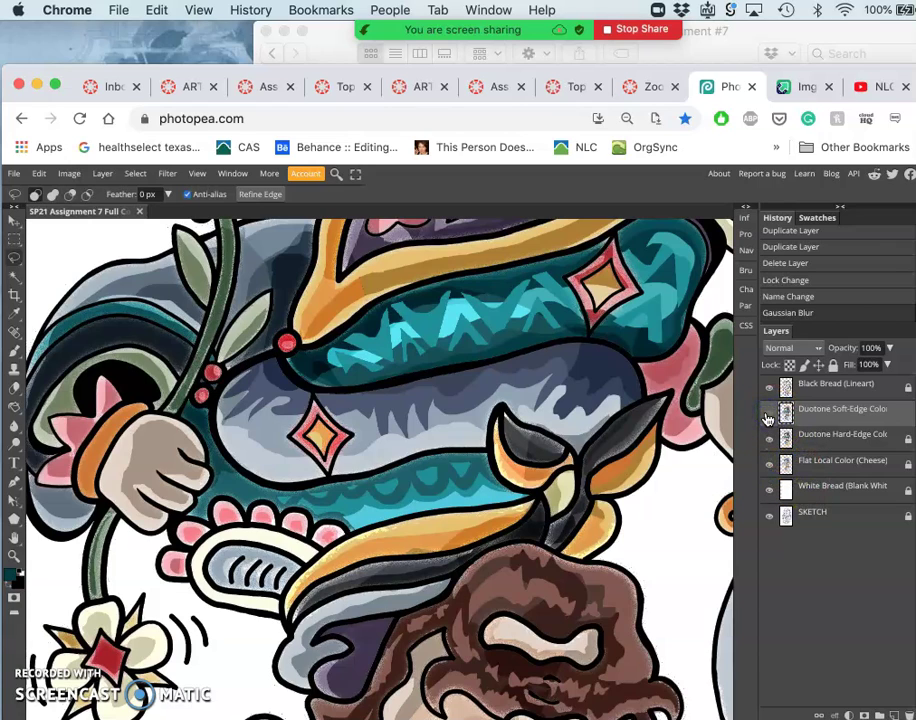
{"action": "left_click", "coordinate": [769, 414]}
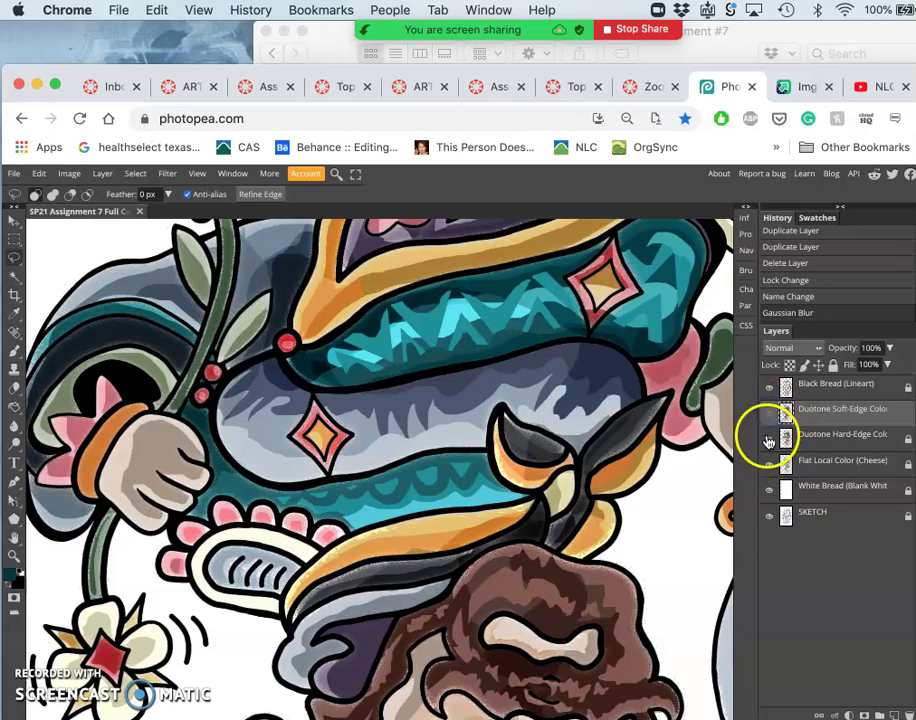
{"action": "left_click", "coordinate": [769, 414]}
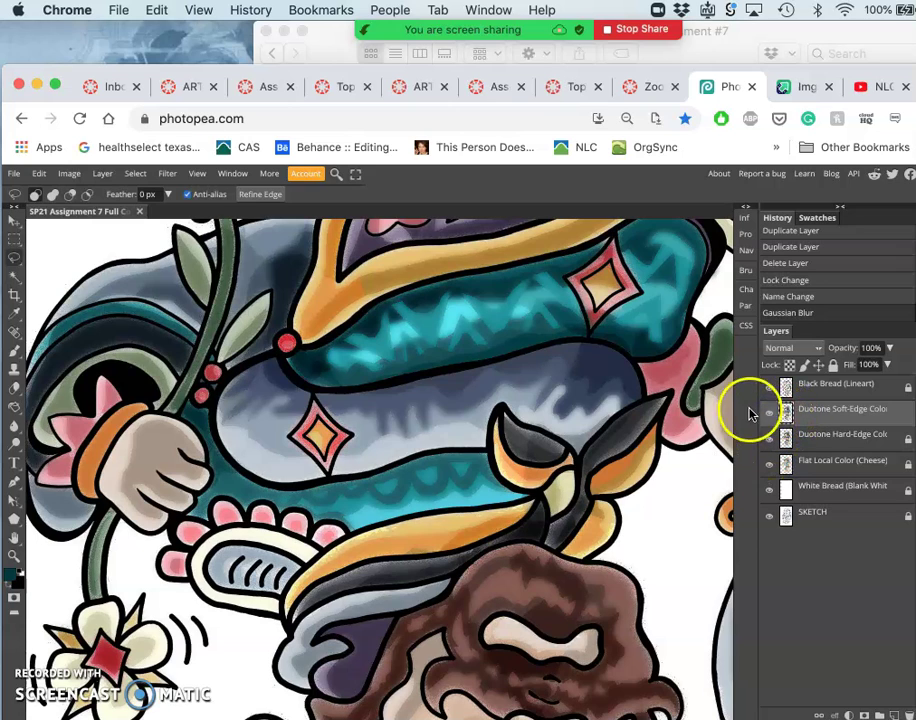
{"action": "scroll", "coordinate": [690, 420], "scroll_direction": "down", "scroll_amount": 5}
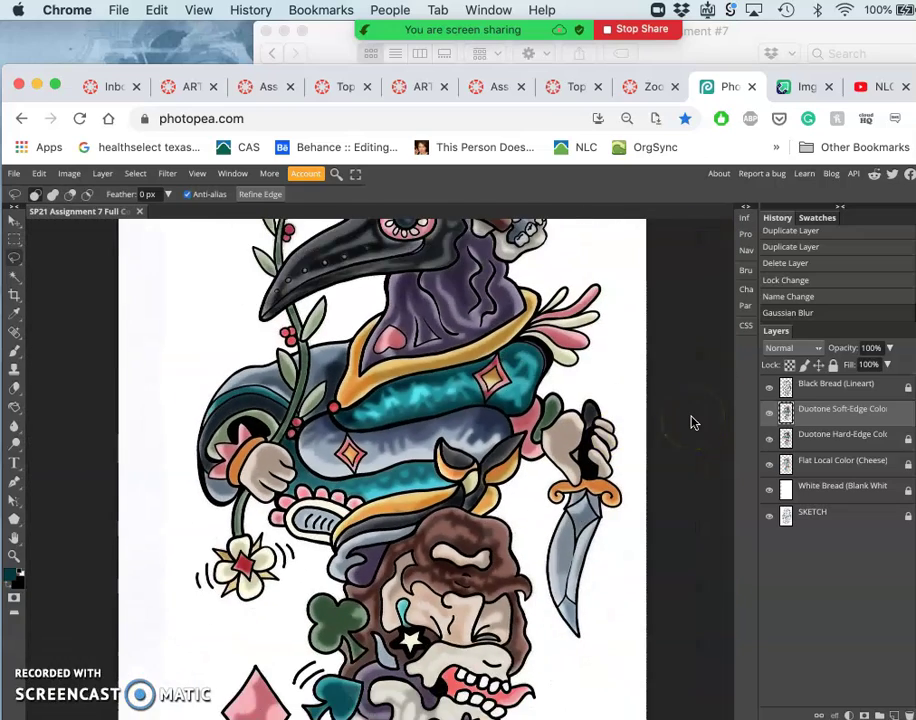
{"action": "scroll", "coordinate": [690, 420], "scroll_direction": "down", "scroll_amount": 3}
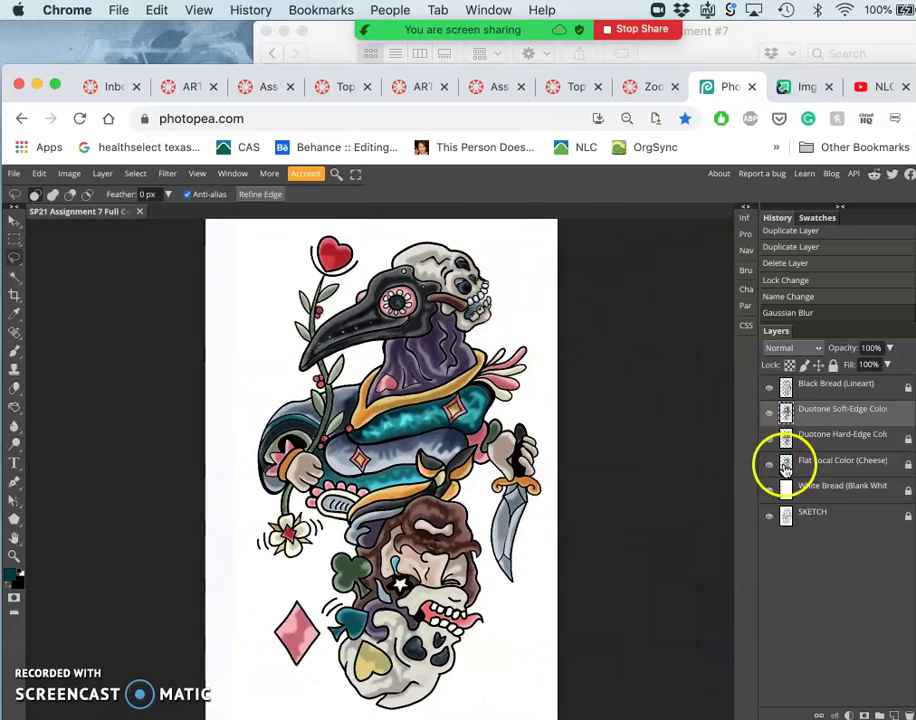
- On the Black Bread (Lineart) layer, select the upper skull and dagger blade regions using the Magic Wand with Contiguous enabled
{"action": "left_click", "coordinate": [820, 388]}
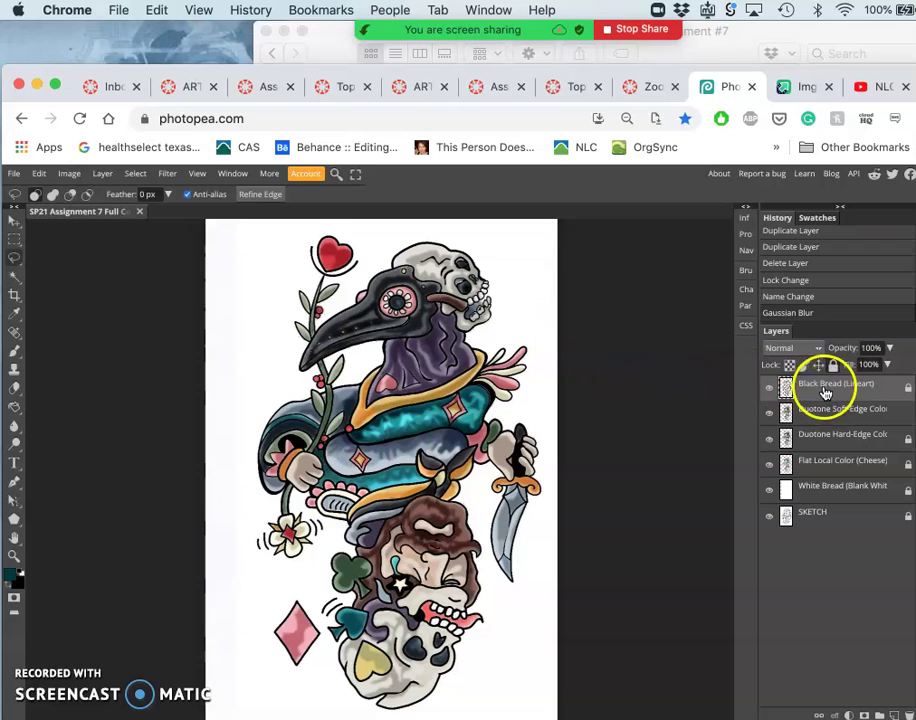
{"action": "left_click", "coordinate": [14, 272]}
{"action": "left_click", "coordinate": [371, 195]}
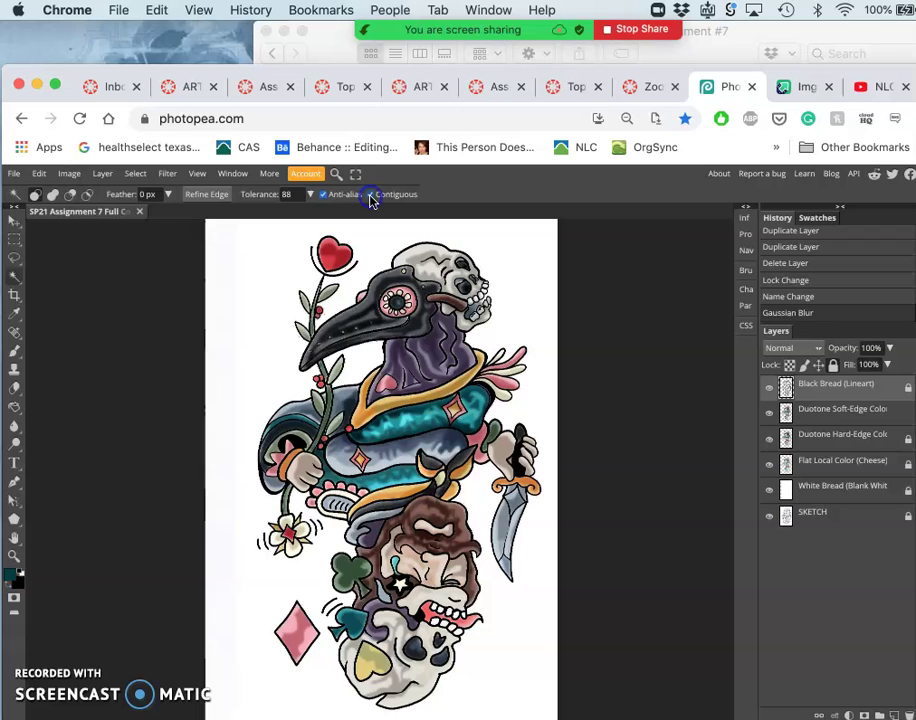
{"action": "left_click", "coordinate": [432, 274]}
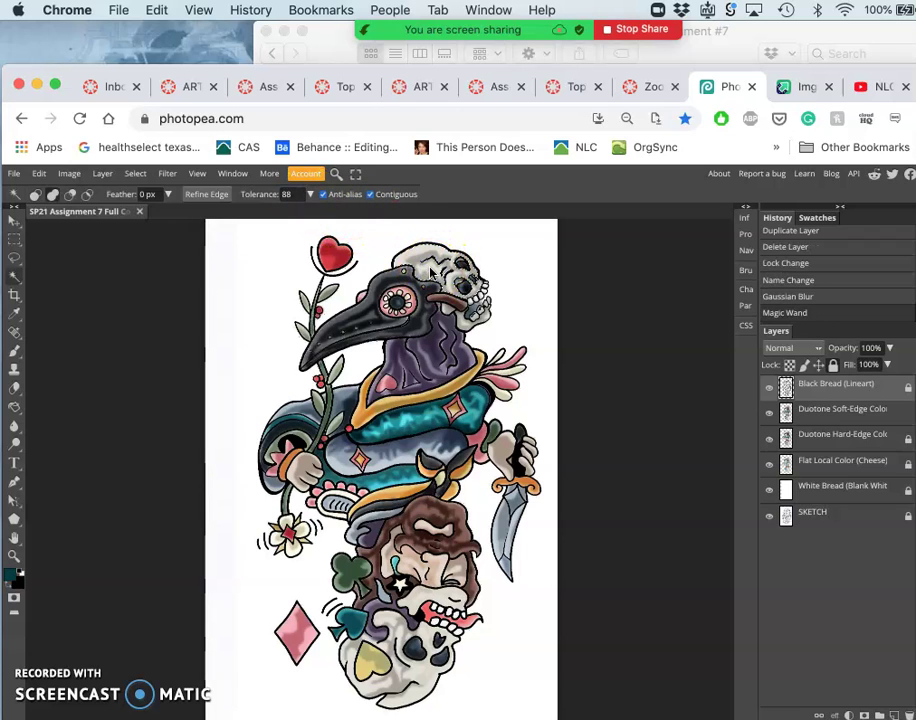
{"action": "left_click", "coordinate": [465, 328]}
{"action": "left_click", "coordinate": [521, 450]}
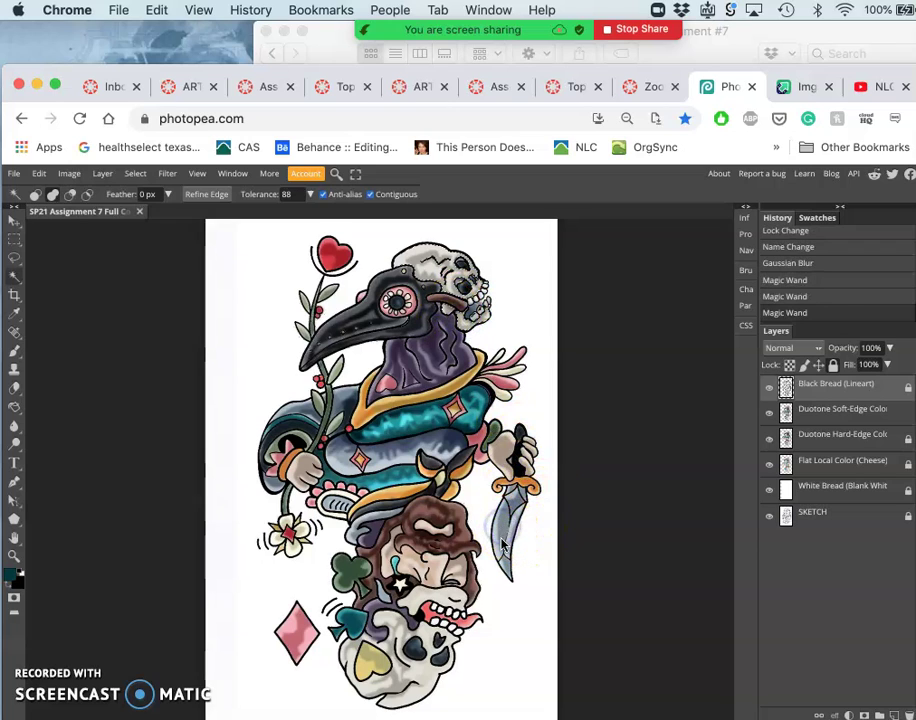
{"action": "left_click", "coordinate": [512, 544]}
{"action": "left_click", "coordinate": [524, 484]}
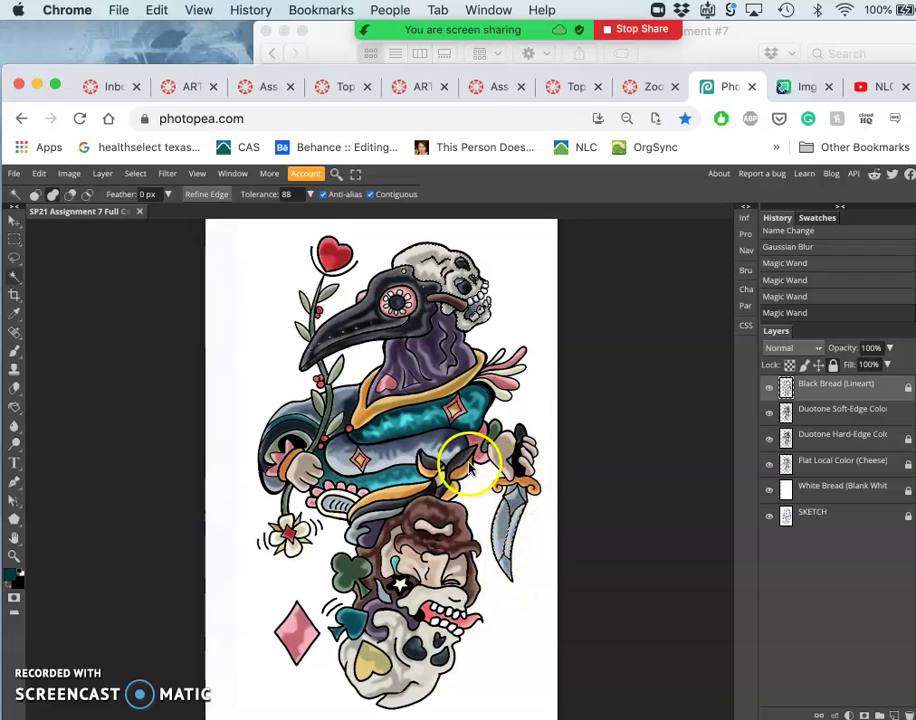
- Add the lower skull and the brown hair around the face to the Magic Wand selection
{"action": "left_click", "coordinate": [399, 677]}
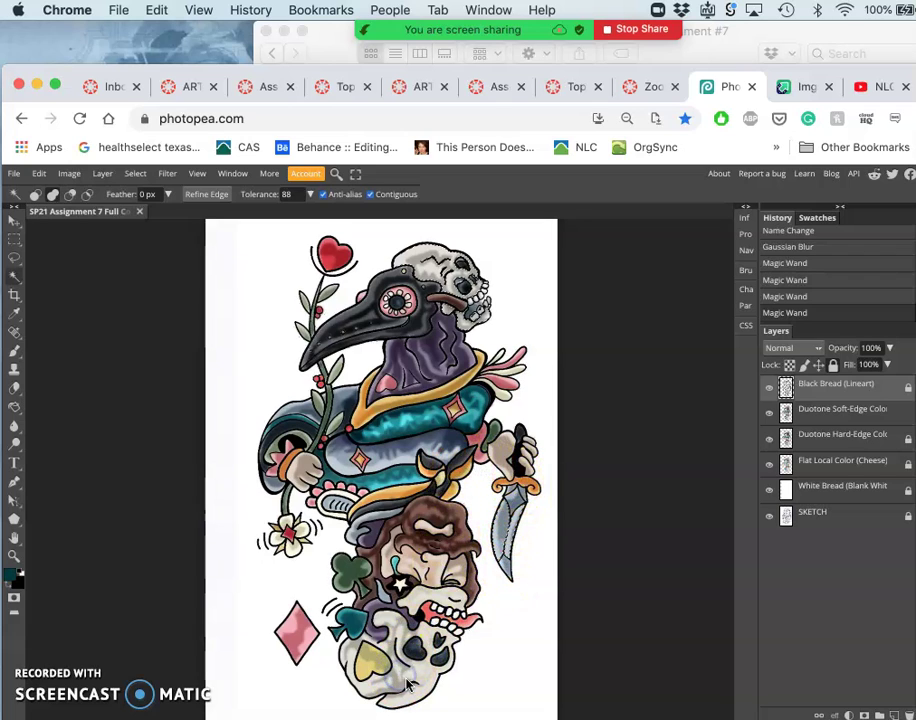
{"action": "left_click", "coordinate": [445, 613]}
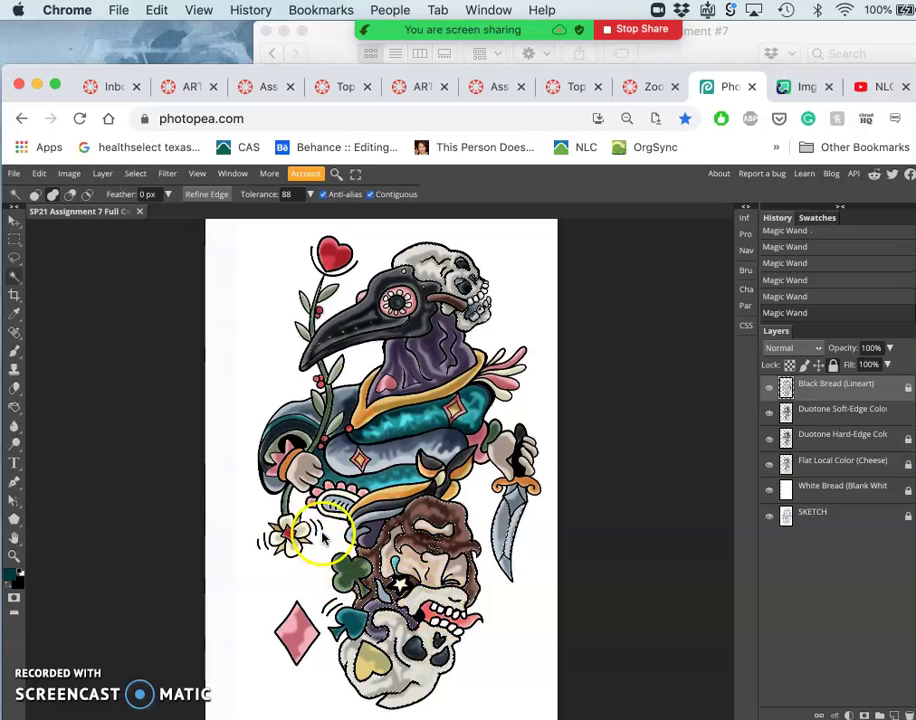
{"action": "left_click", "coordinate": [363, 470]}
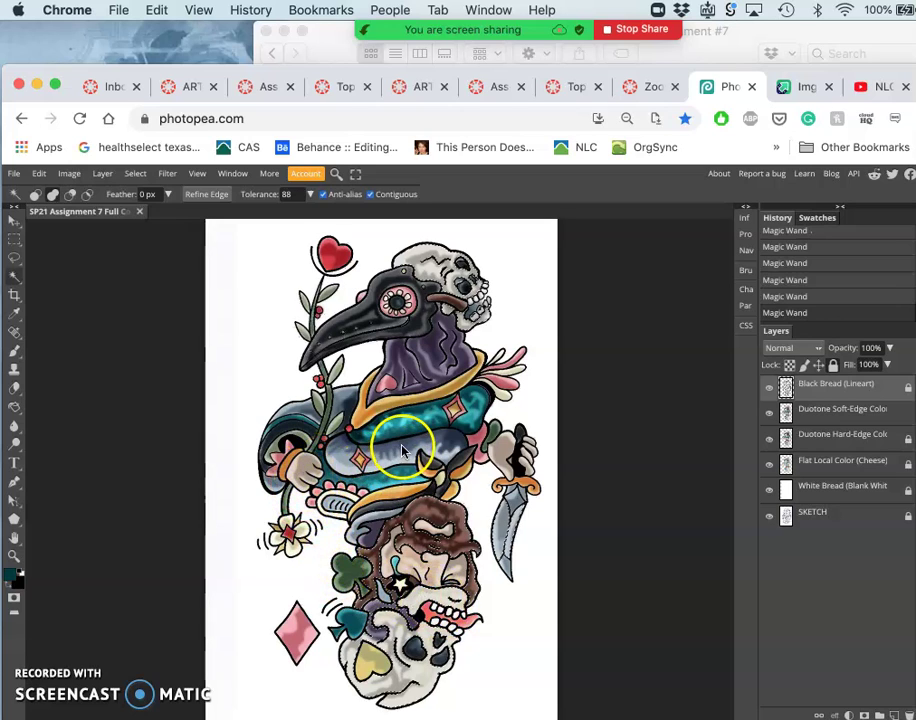
{"action": "left_click", "coordinate": [374, 486]}
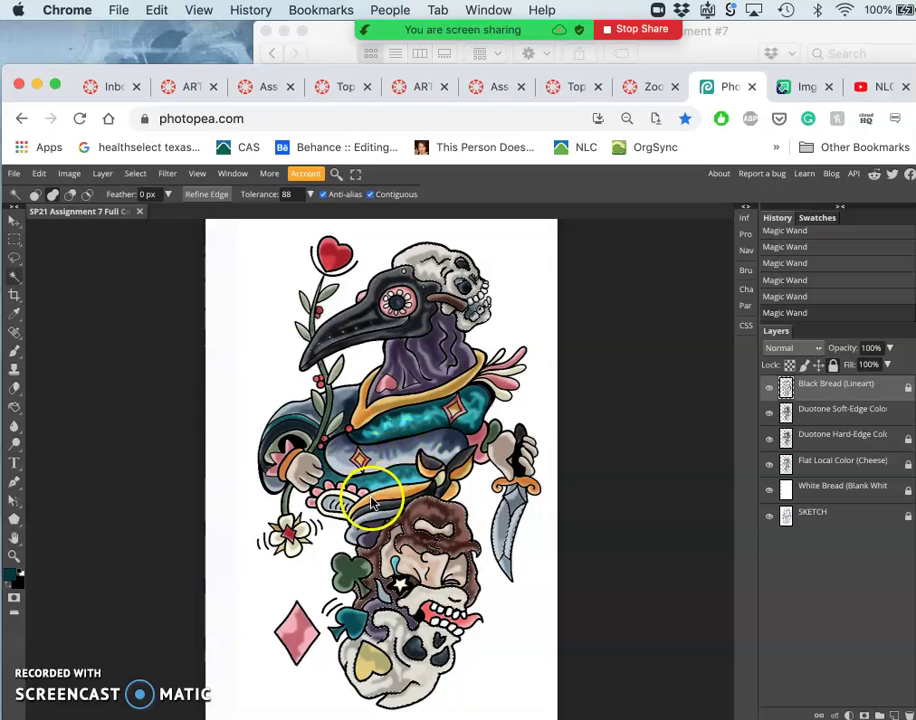
- Add the black beaked mask and the oval ornament beneath the flower-holding hand to the selection
{"action": "left_click", "coordinate": [384, 434]}
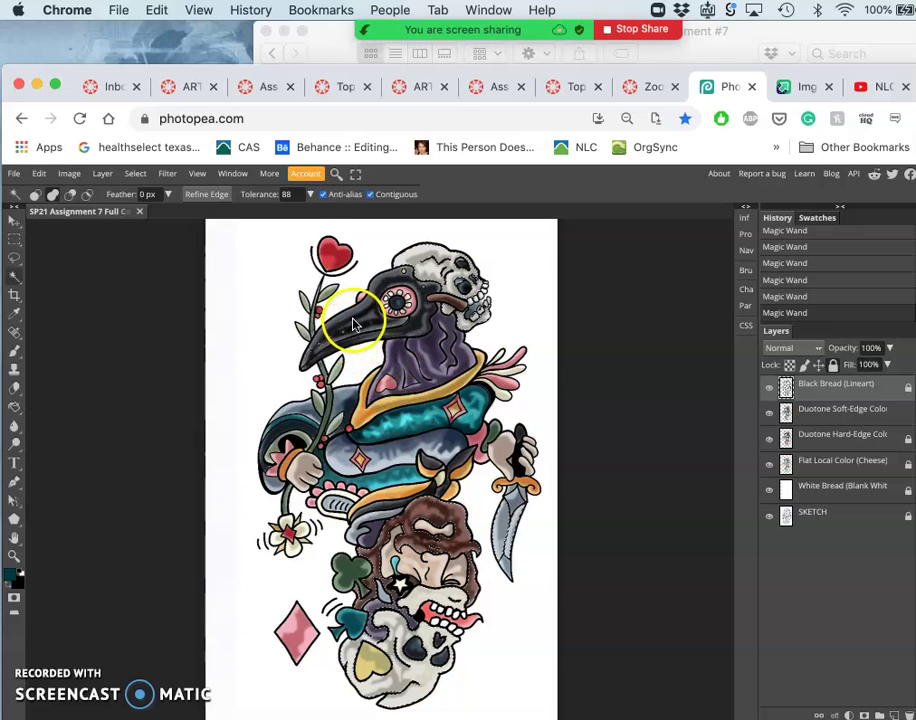
{"action": "left_click", "coordinate": [399, 301]}
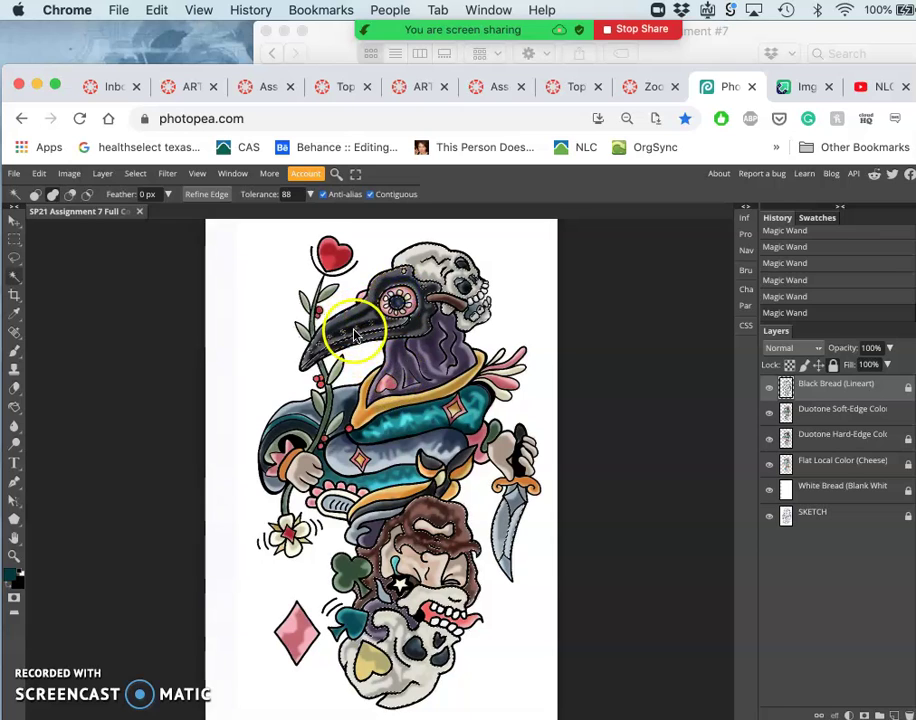
{"action": "left_click", "coordinate": [329, 503]}
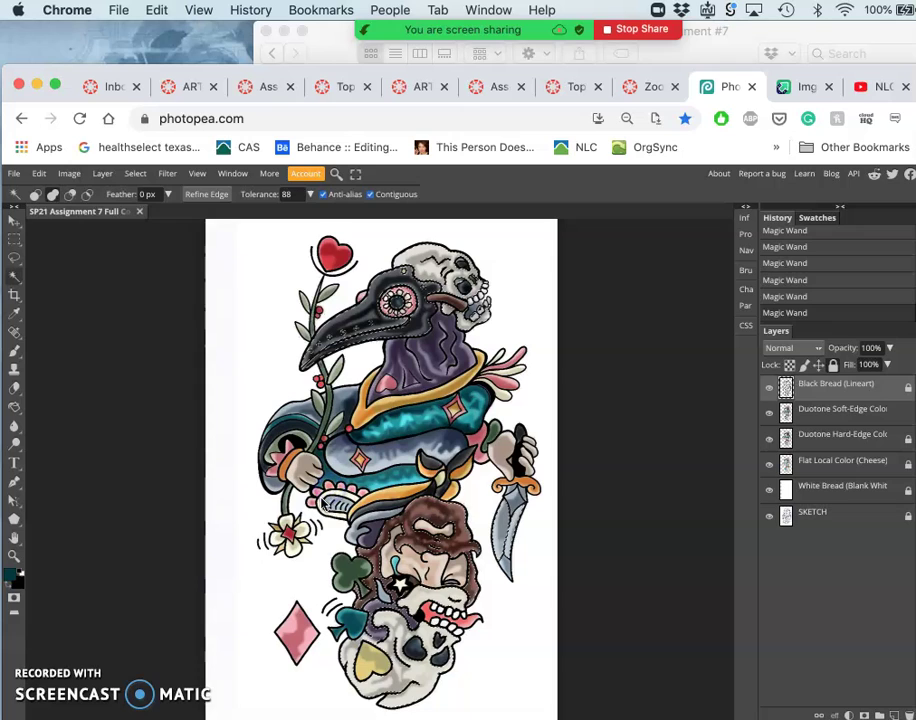
{"action": "left_click", "coordinate": [314, 503]}
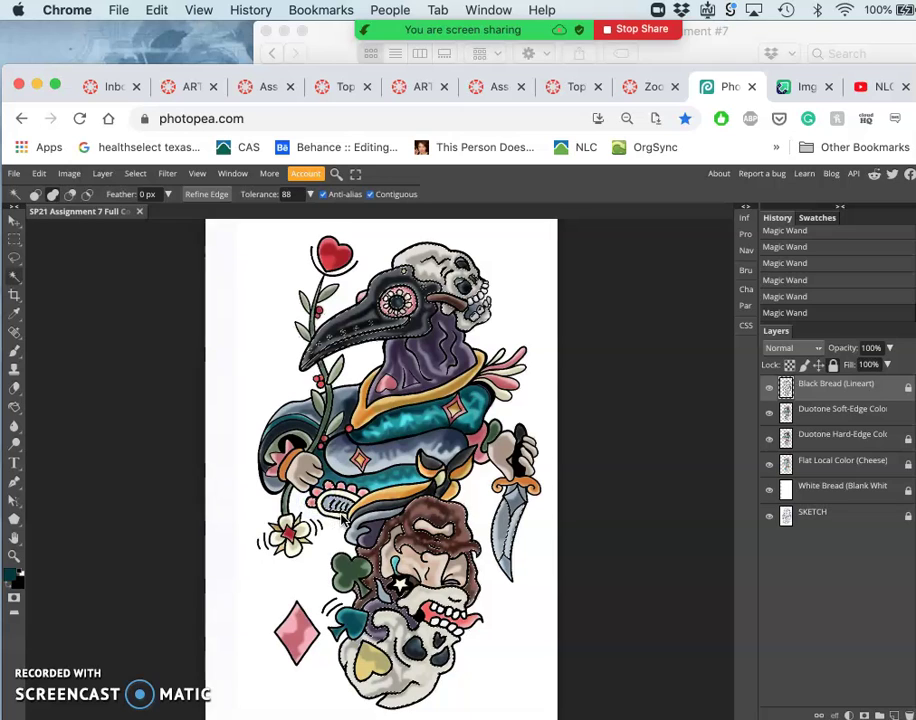
- Extend the selection with more regions around the face and lower skull, plus the white background surrounding the figure
{"action": "left_click", "coordinate": [382, 607], "text": "shift"}
{"action": "left_click", "coordinate": [419, 620], "text": "shift"}
{"action": "left_click", "coordinate": [432, 660], "text": "shift"}
{"action": "left_click", "coordinate": [398, 560], "text": "shift"}
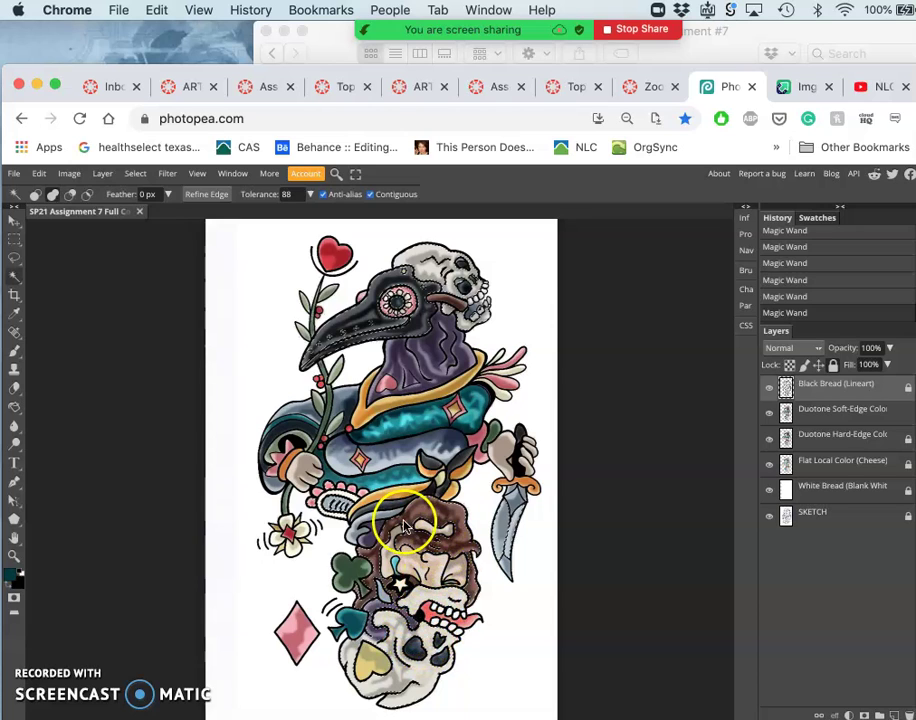
{"action": "left_click", "coordinate": [380, 490]}
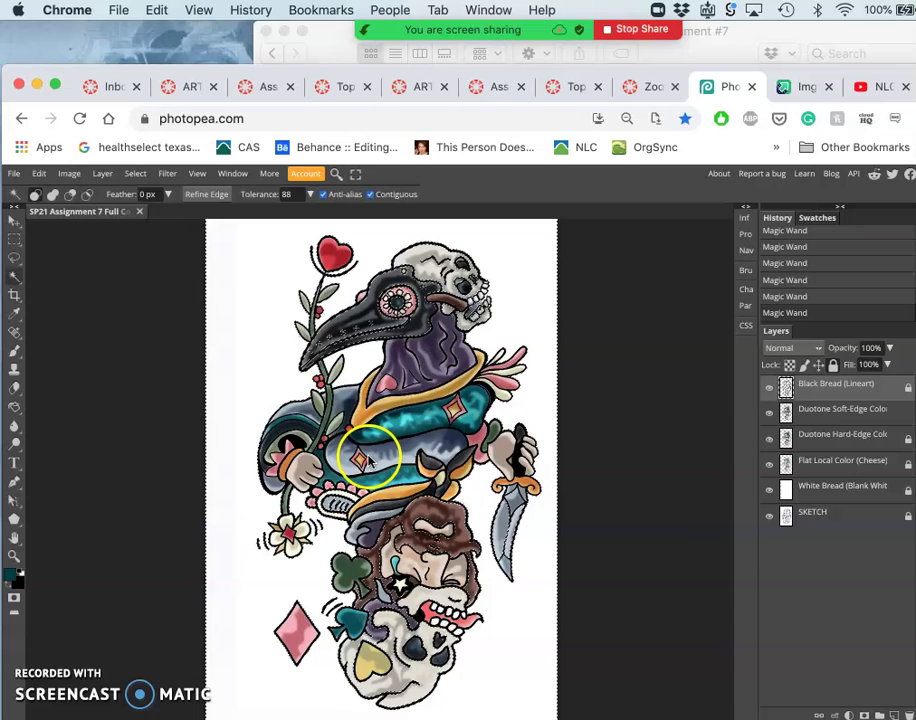
- Set up the Eraser for the Duotone Soft-Edge layer with 56% opacity, 452 px size and 39% hardness
{"action": "left_click", "coordinate": [820, 419]}
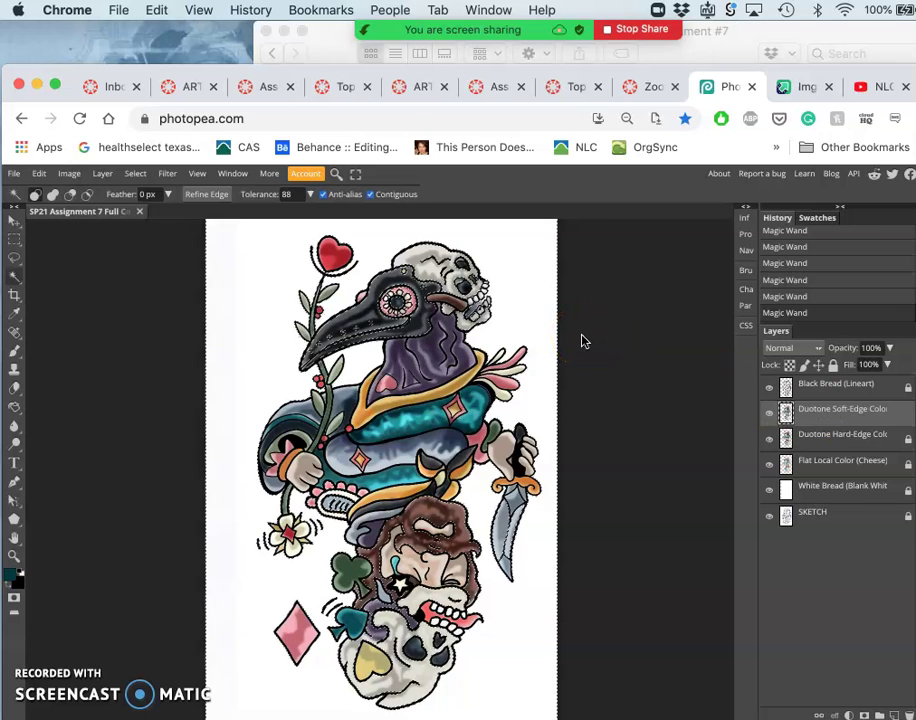
{"action": "left_click", "coordinate": [15, 388]}
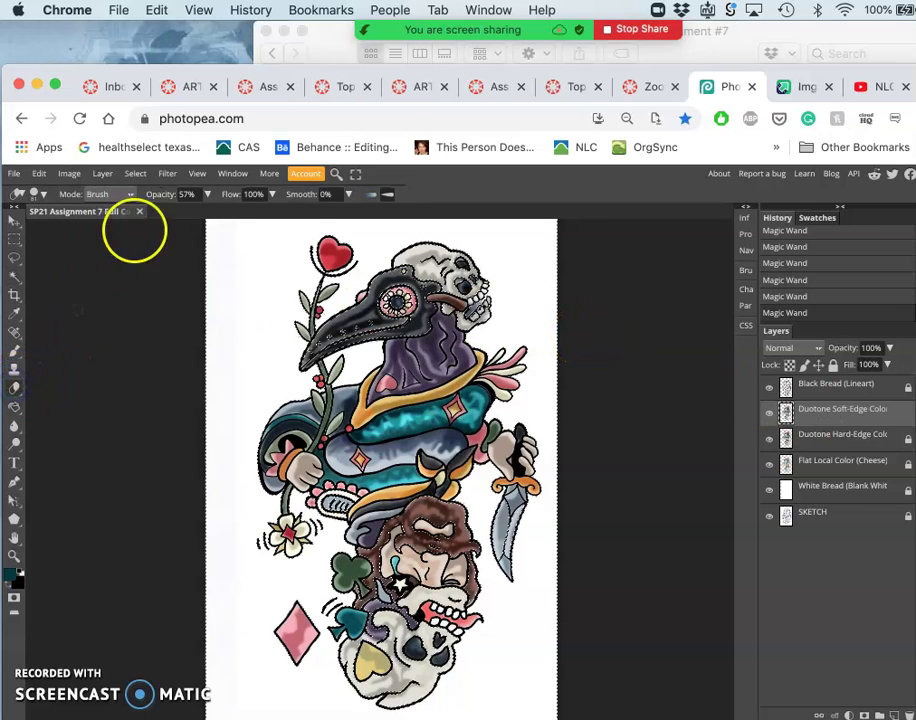
{"action": "left_click", "coordinate": [207, 194]}
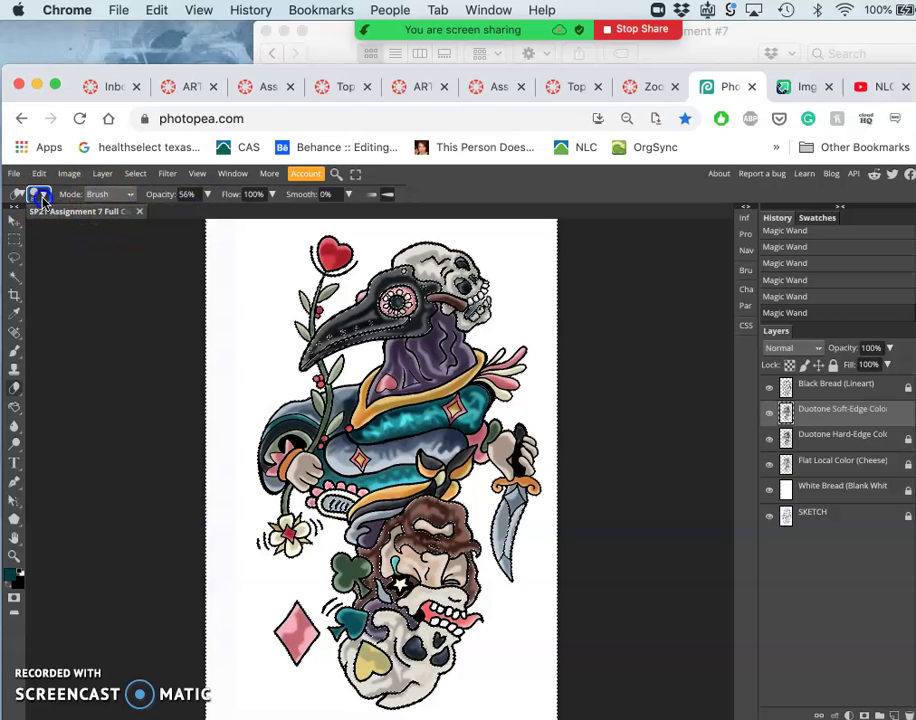
{"action": "left_click", "coordinate": [111, 257]}
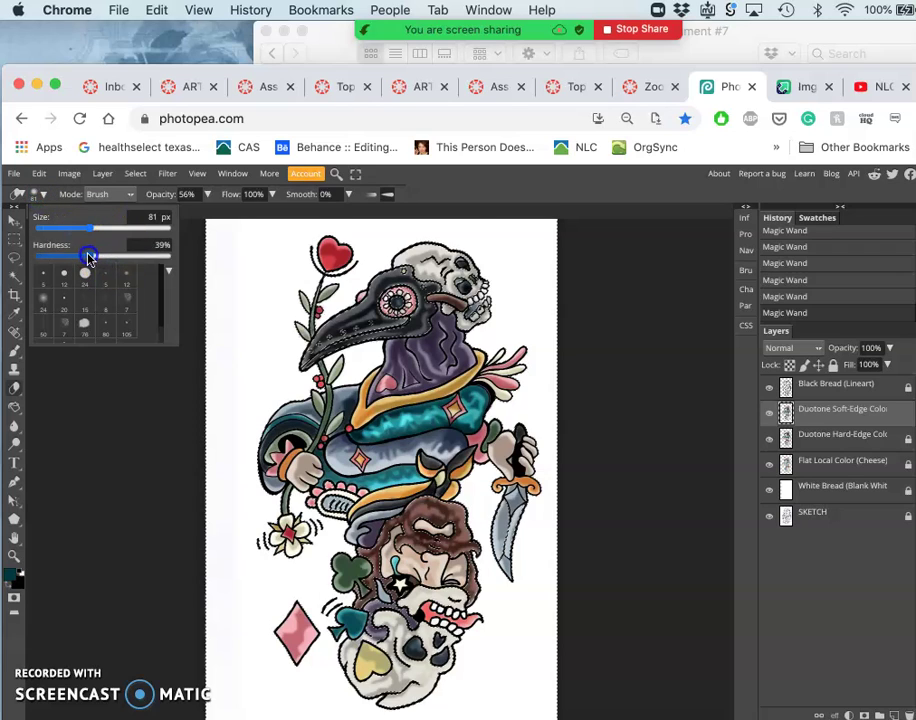
{"action": "left_click", "coordinate": [135, 229]}
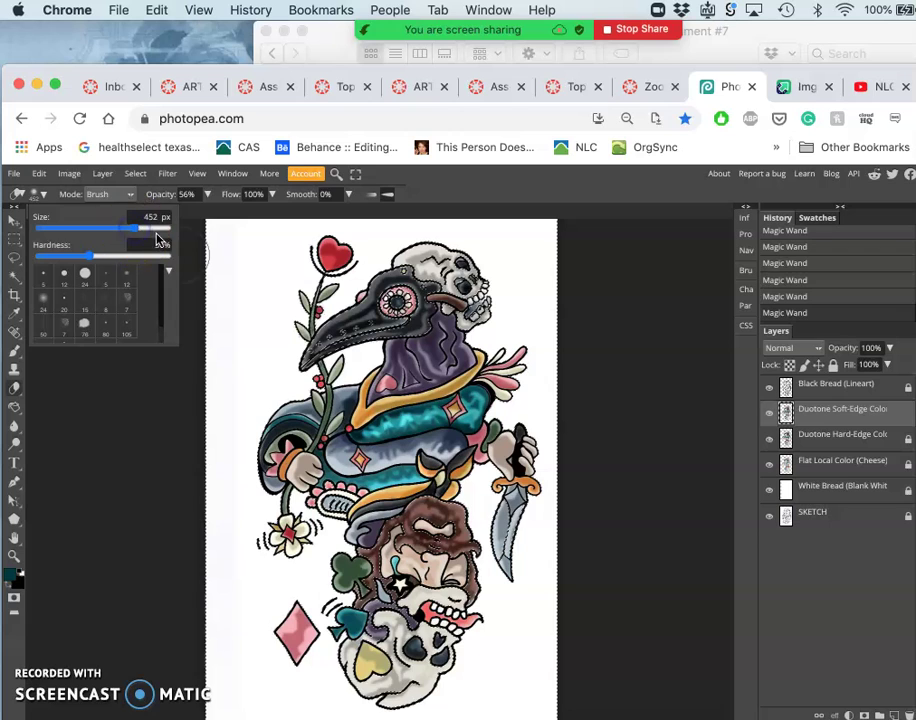
- Partially erase the blurred shading over the selected upper skull on the Duotone Soft-Edge layer
{"action": "mouse_move", "coordinate": [360, 293]}
{"action": "left_mouse_down"}
{"action": "mouse_move", "coordinate": [386, 296]}
{"action": "mouse_move", "coordinate": [401, 285]}
{"action": "left_mouse_up"}
{"action": "key", "text": "super+equal"}
{"action": "key", "text": "super+equal"}
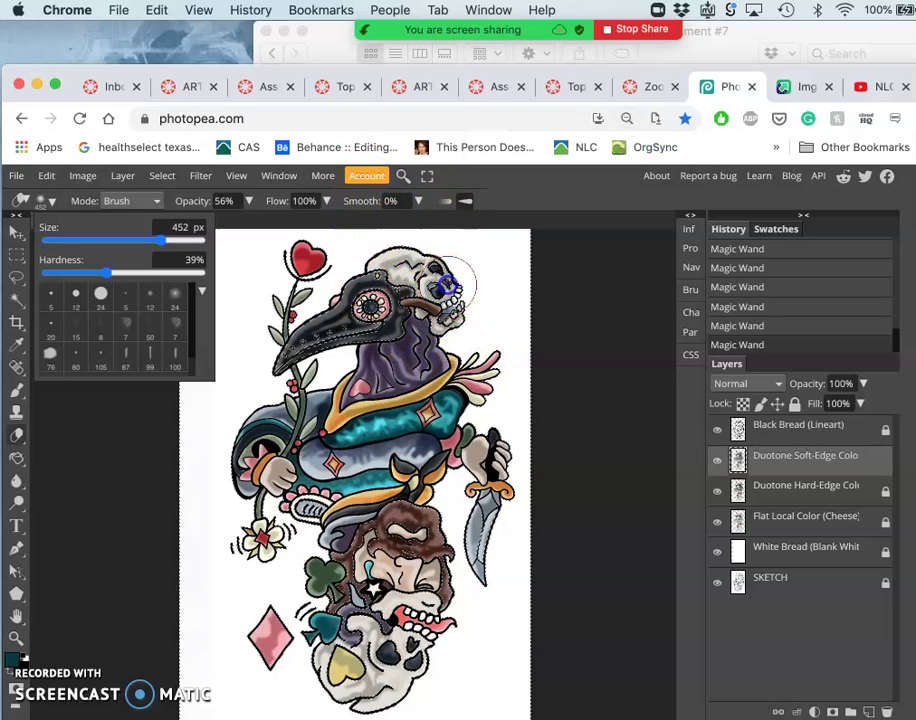
{"action": "left_click_drag", "start_coordinate": [448, 285], "coordinate": [398, 269]}
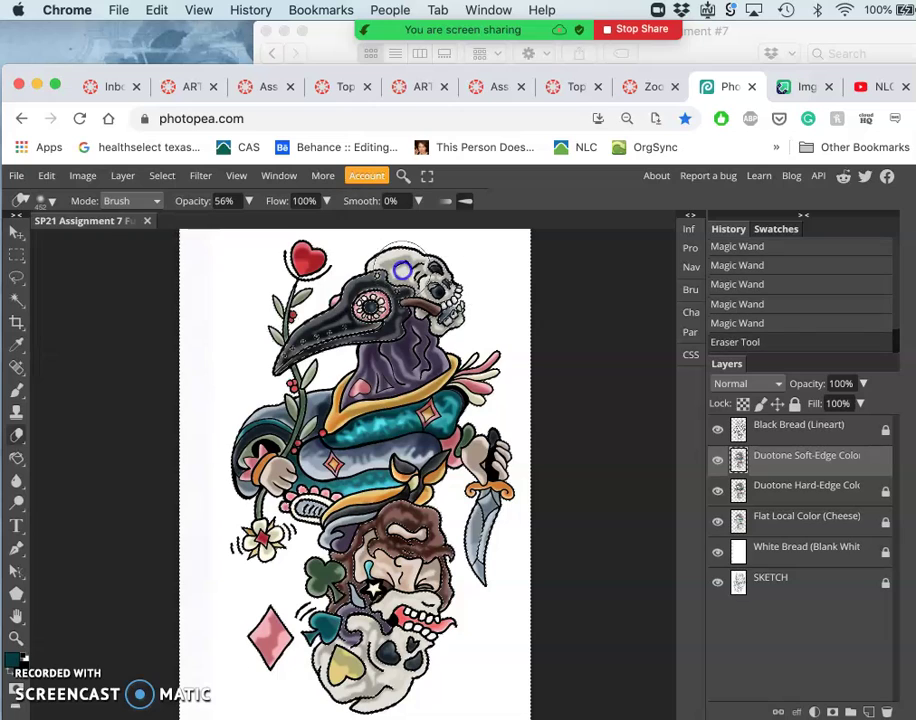
- Erase the soft shading along the beaked mask and around the upper skull's jaw within the selection
{"action": "scroll", "coordinate": [415, 286], "scroll_direction": "up", "scroll_amount": 6}
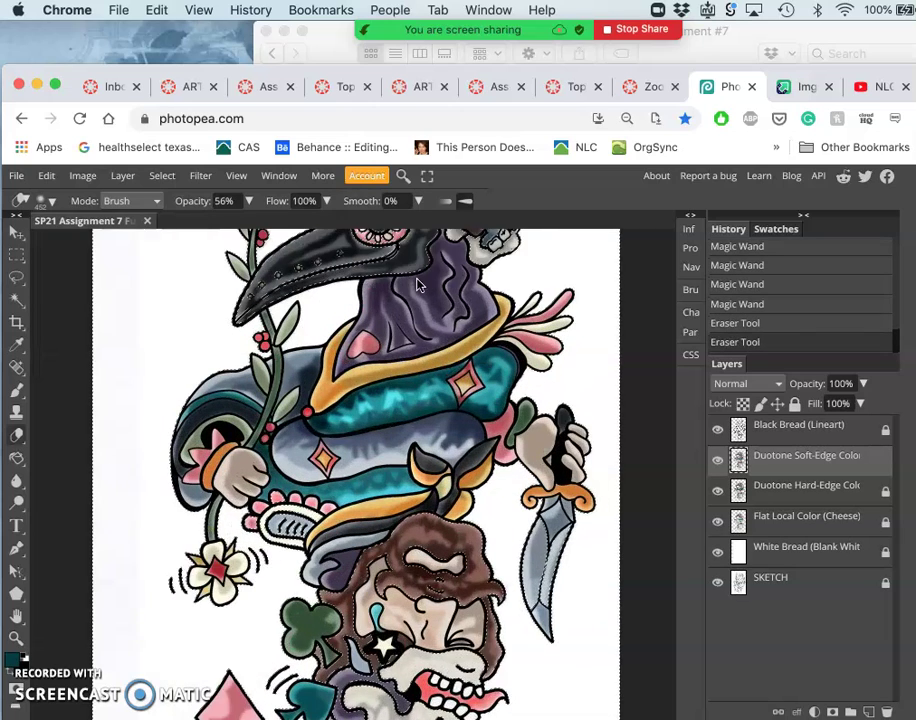
{"action": "scroll", "coordinate": [463, 363], "scroll_direction": "up", "scroll_amount": 10}
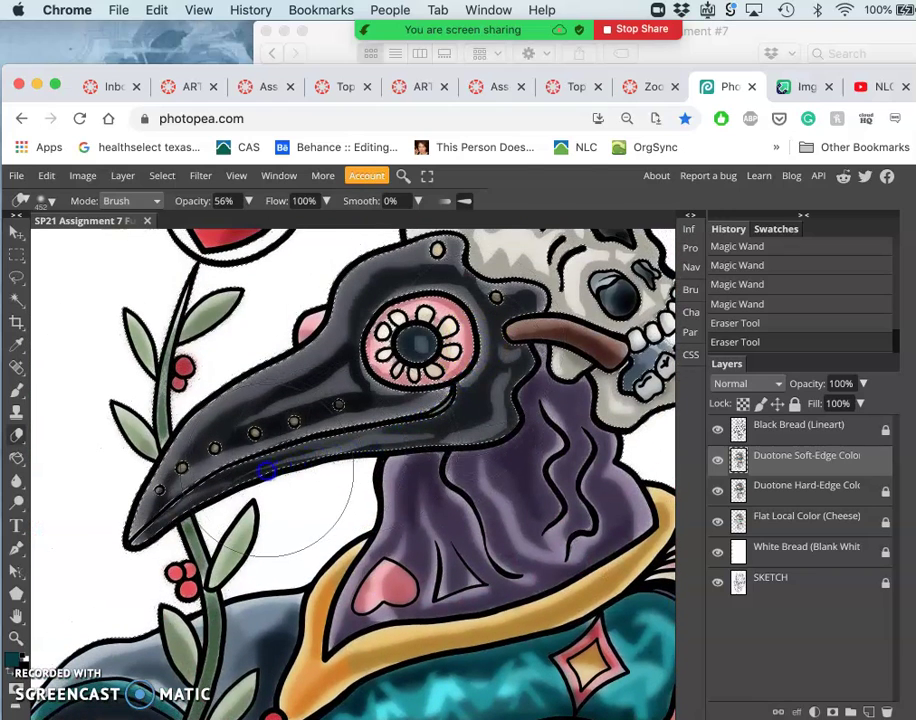
{"action": "left_click_drag", "start_coordinate": [245, 479], "coordinate": [396, 369]}
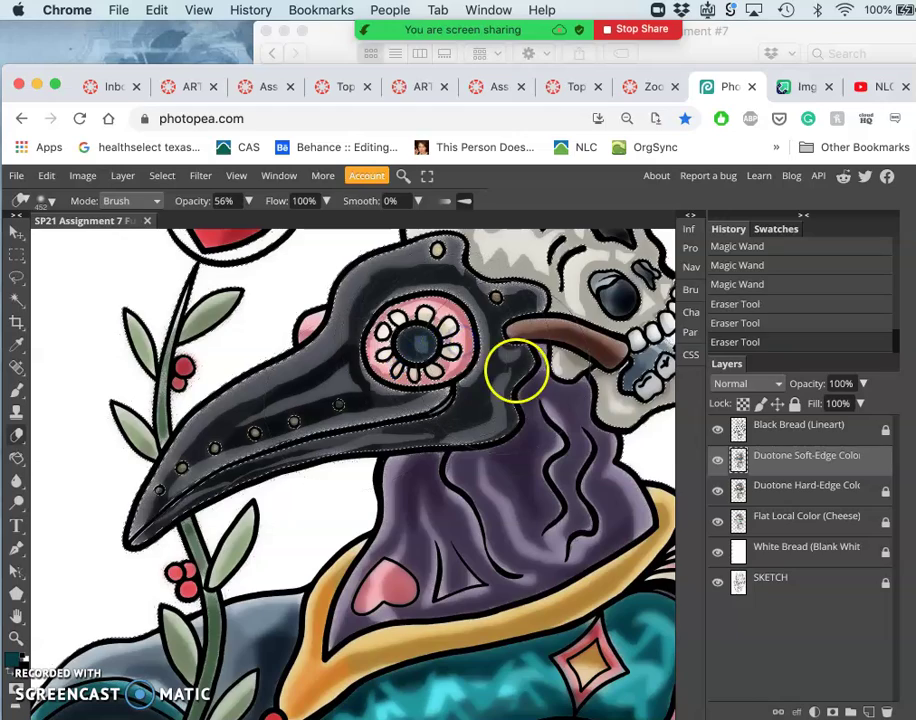
{"action": "scroll", "coordinate": [517, 368], "scroll_direction": "up", "scroll_amount": 3}
{"action": "scroll", "coordinate": [517, 368], "scroll_direction": "right", "scroll_amount": 3}
{"action": "mouse_move", "coordinate": [519, 364]}
{"action": "left_mouse_down"}
{"action": "mouse_move", "coordinate": [565, 414]}
{"action": "mouse_move", "coordinate": [582, 466]}
{"action": "left_mouse_up"}
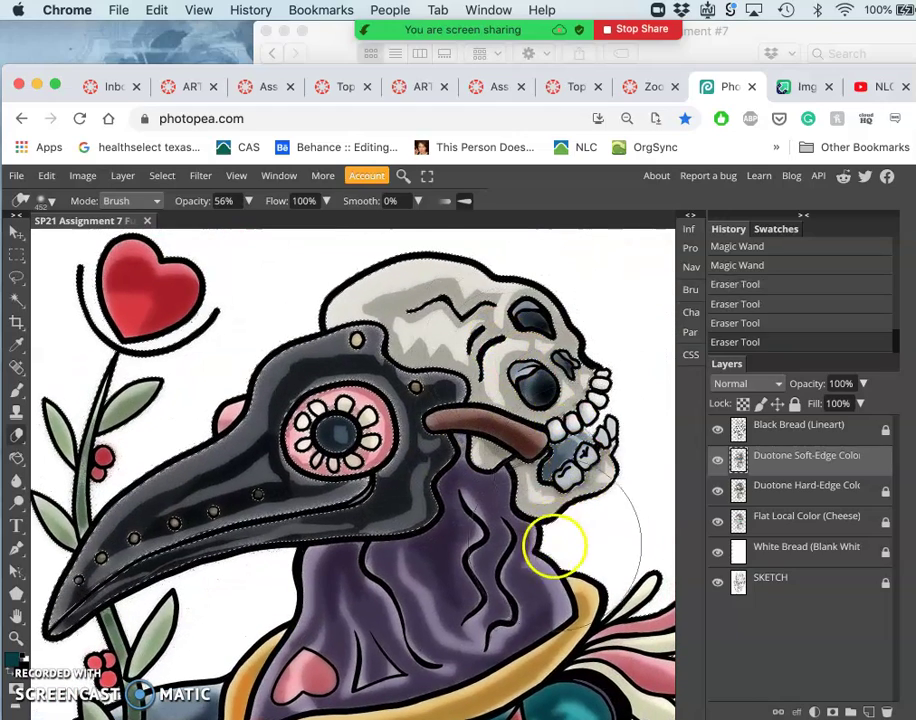
- Erase the soft shading over the oval ornament and the brown hair around the bone
{"action": "scroll", "coordinate": [528, 589], "scroll_direction": "down", "scroll_amount": 3}
{"action": "scroll", "coordinate": [528, 589], "scroll_direction": "right", "scroll_amount": 2}
{"action": "scroll", "coordinate": [532, 580], "scroll_direction": "down", "scroll_amount": 10}
{"action": "scroll", "coordinate": [527, 588], "scroll_direction": "down", "scroll_amount": 4}
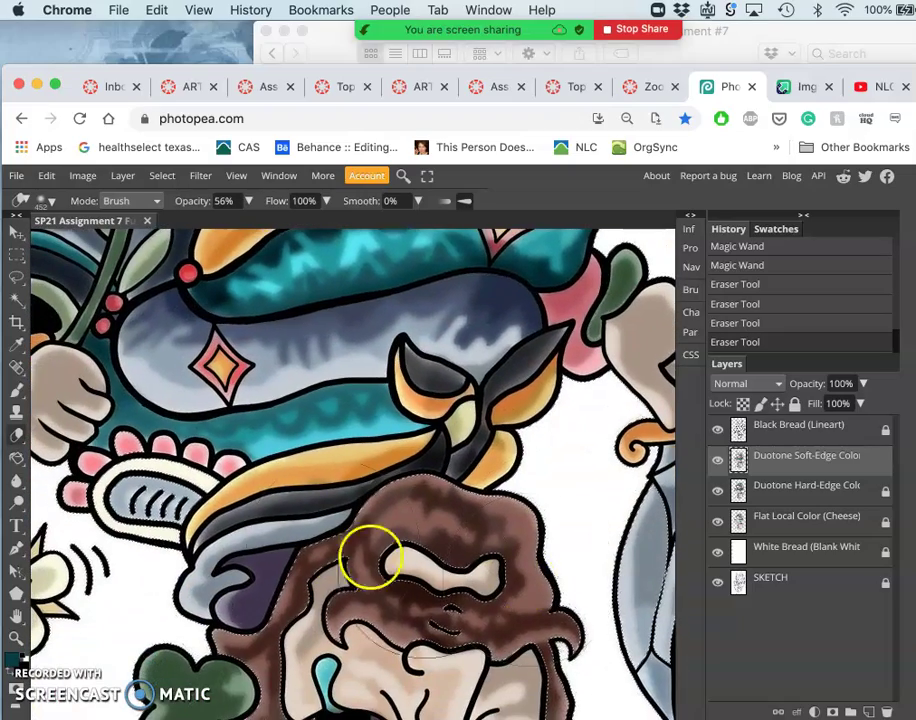
{"action": "left_click_drag", "start_coordinate": [164, 508], "coordinate": [127, 487]}
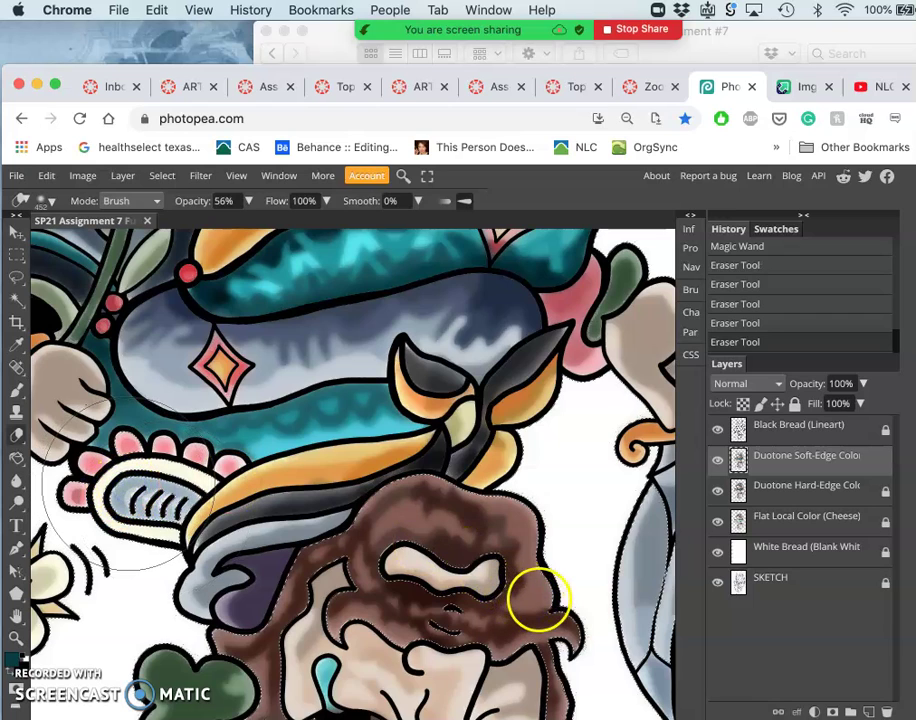
{"action": "left_click", "coordinate": [486, 574]}
{"action": "mouse_move", "coordinate": [485, 573]}
{"action": "left_mouse_down"}
{"action": "mouse_move", "coordinate": [430, 562]}
{"action": "mouse_move", "coordinate": [330, 580]}
{"action": "left_mouse_up"}
- Erase the soft shading across the lower skull around the yellow heart and eye sockets
{"action": "scroll", "coordinate": [340, 595], "scroll_direction": "down", "scroll_amount": 5}
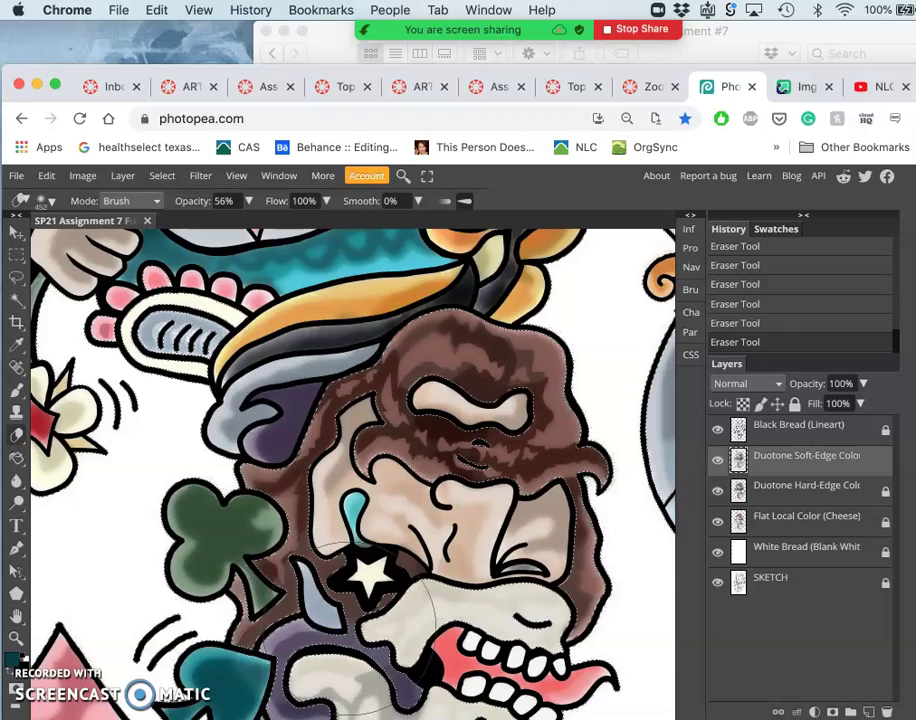
{"action": "scroll", "coordinate": [370, 610], "scroll_direction": "down", "scroll_amount": 7}
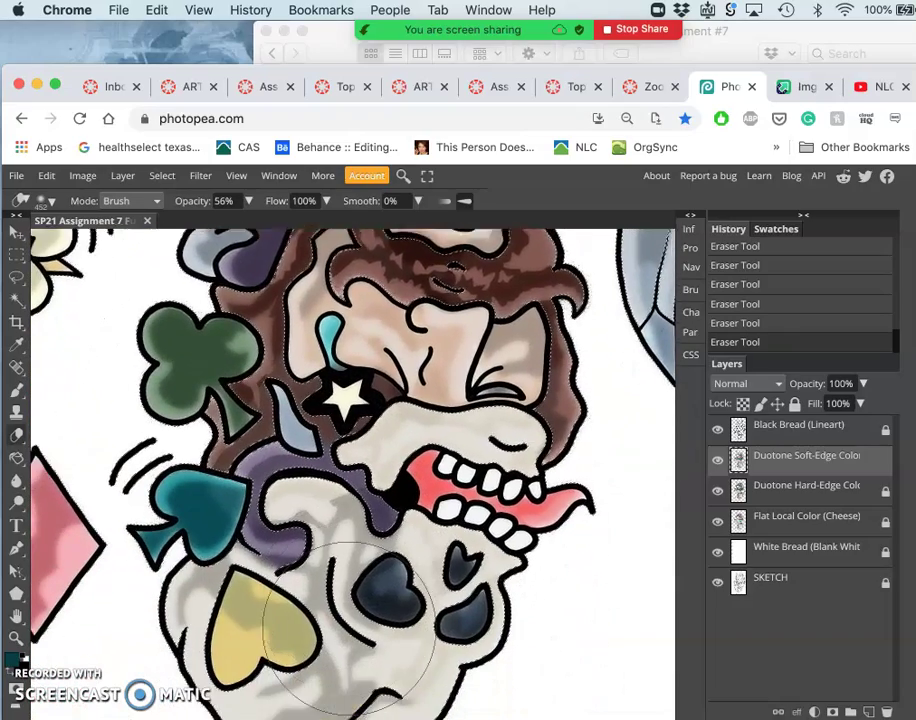
{"action": "left_click", "coordinate": [349, 628]}
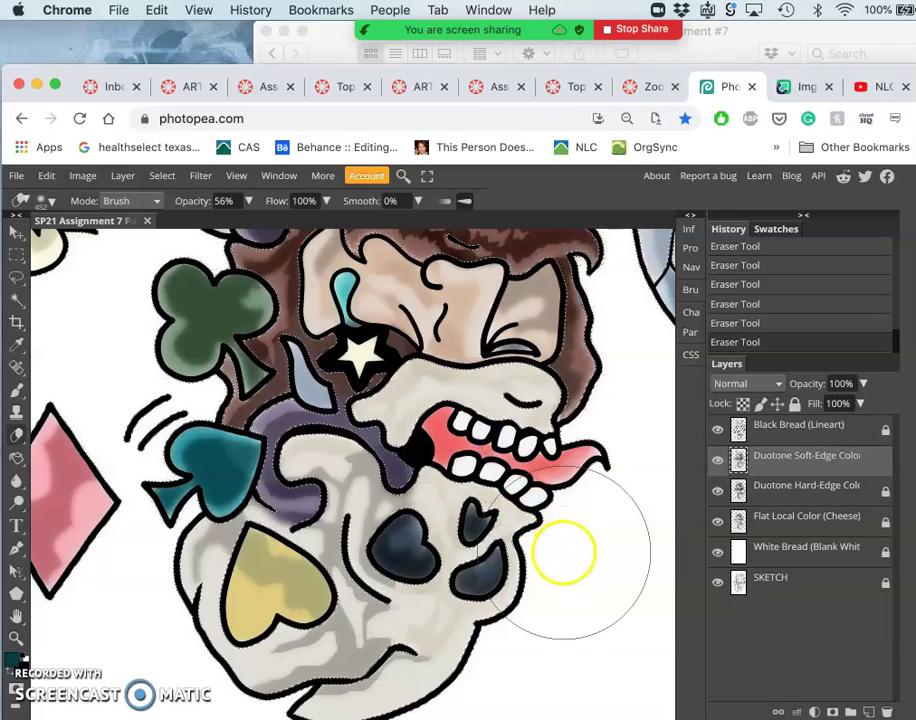
- Erase the soft shading over the dagger blade inside the selection
{"action": "scroll", "coordinate": [564, 552], "scroll_direction": "up", "scroll_amount": 2}
{"action": "scroll", "coordinate": [564, 552], "scroll_direction": "right", "scroll_amount": 3}
{"action": "scroll", "coordinate": [563, 552], "scroll_direction": "up", "scroll_amount": 5}
{"action": "scroll", "coordinate": [563, 552], "scroll_direction": "right", "scroll_amount": 3}
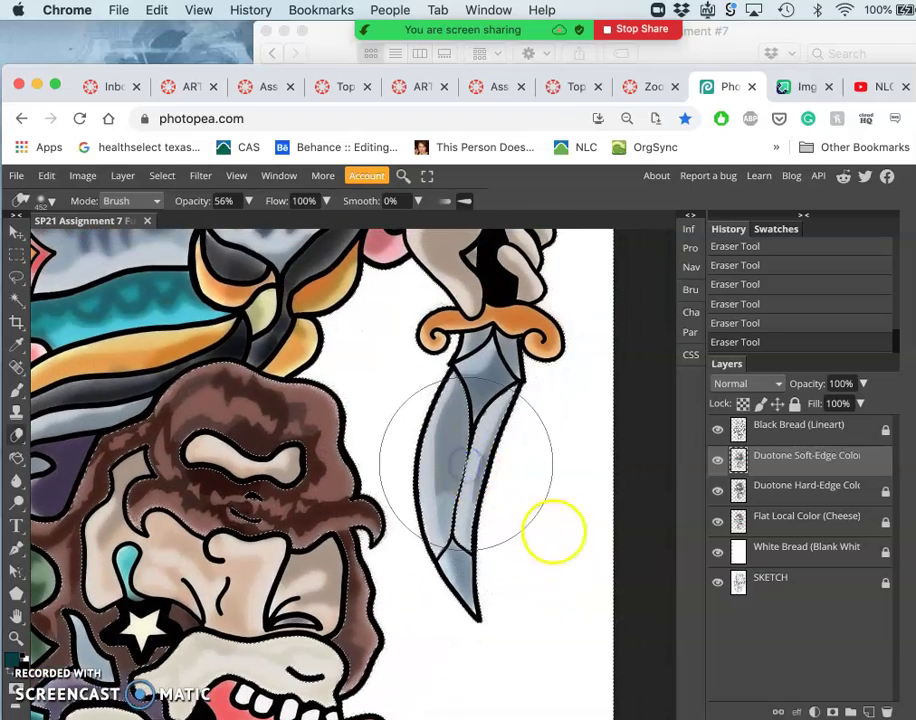
- Check the shading up close from the dagger hand, over the collar, up to the beaked mask
{"action": "scroll", "coordinate": [583, 470], "scroll_direction": "up", "scroll_amount": 2}
{"action": "scroll", "coordinate": [580, 470], "scroll_direction": "up", "scroll_amount": 3}
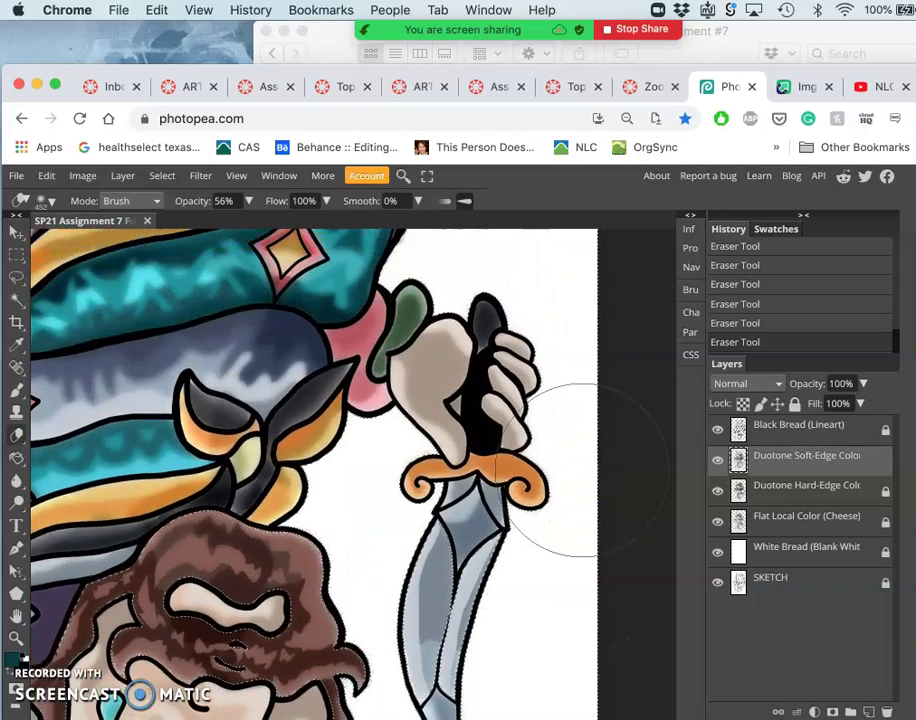
{"action": "scroll", "coordinate": [545, 440], "scroll_direction": "left", "scroll_amount": 1}
{"action": "scroll", "coordinate": [400, 445], "scroll_direction": "up", "scroll_amount": 10}
{"action": "scroll", "coordinate": [400, 445], "scroll_direction": "left", "scroll_amount": 2}
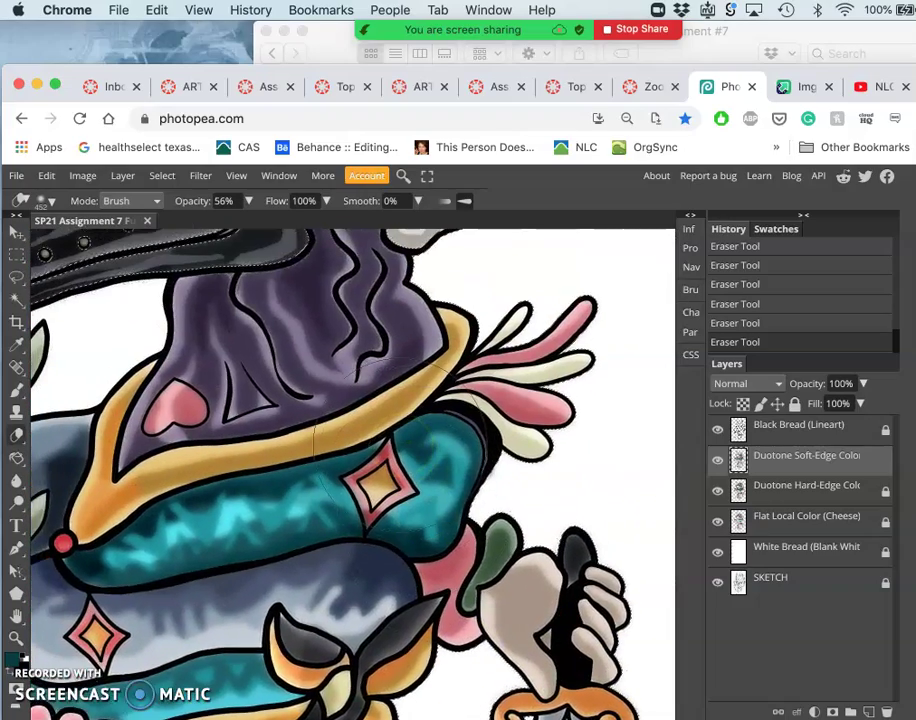
{"action": "scroll", "coordinate": [400, 445], "scroll_direction": "up", "scroll_amount": 6}
{"action": "scroll", "coordinate": [400, 445], "scroll_direction": "left", "scroll_amount": 1}
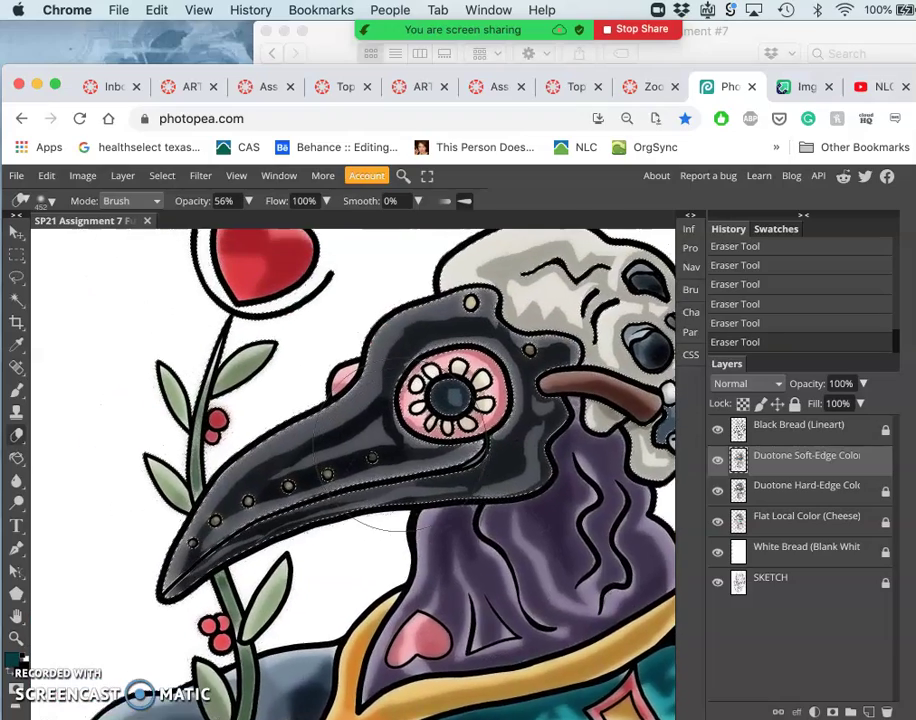
- Clear the selection and review the shading from the beaked mask down to the upside-down skull
{"action": "scroll", "coordinate": [400, 445], "scroll_direction": "right", "scroll_amount": 1}
{"action": "scroll", "coordinate": [400, 445], "scroll_direction": "up", "scroll_amount": 1}
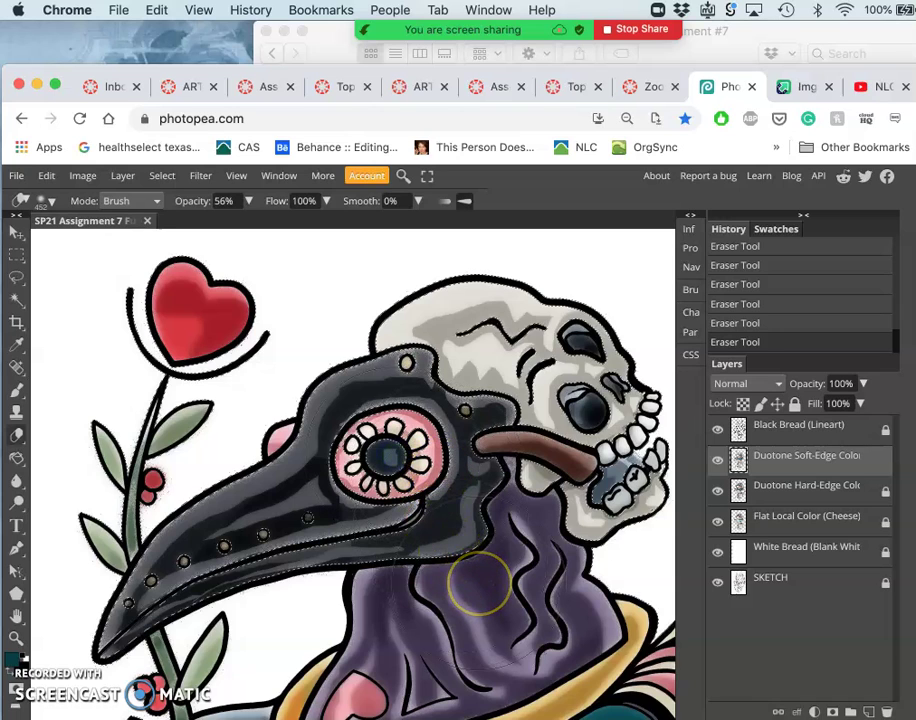
{"action": "key", "text": "super+d"}
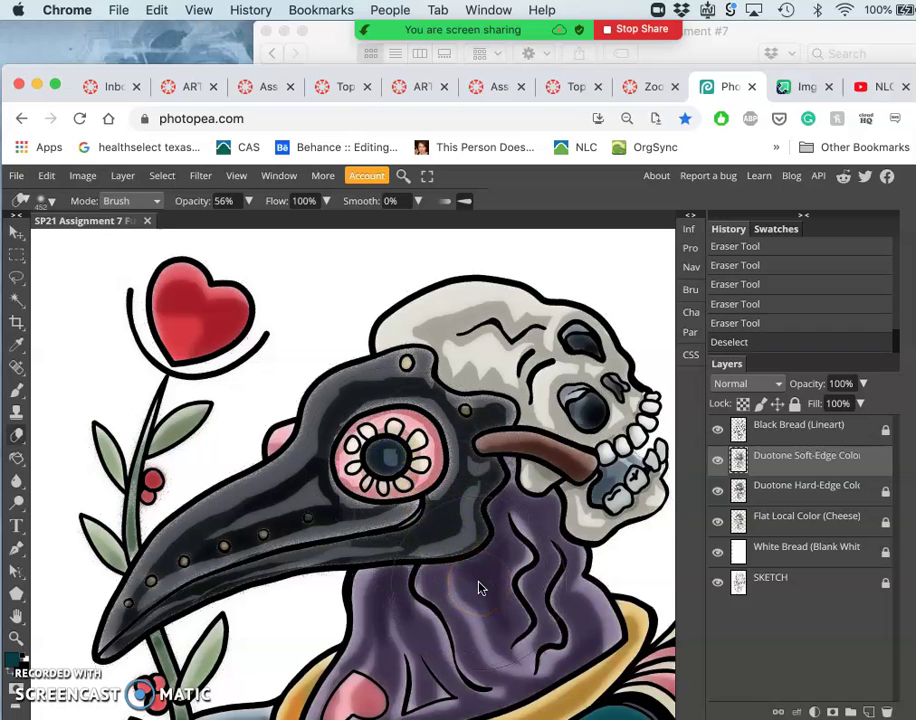
{"action": "key", "text": "super+minus"}
{"action": "scroll", "coordinate": [503, 568], "scroll_direction": "down", "scroll_amount": 5}
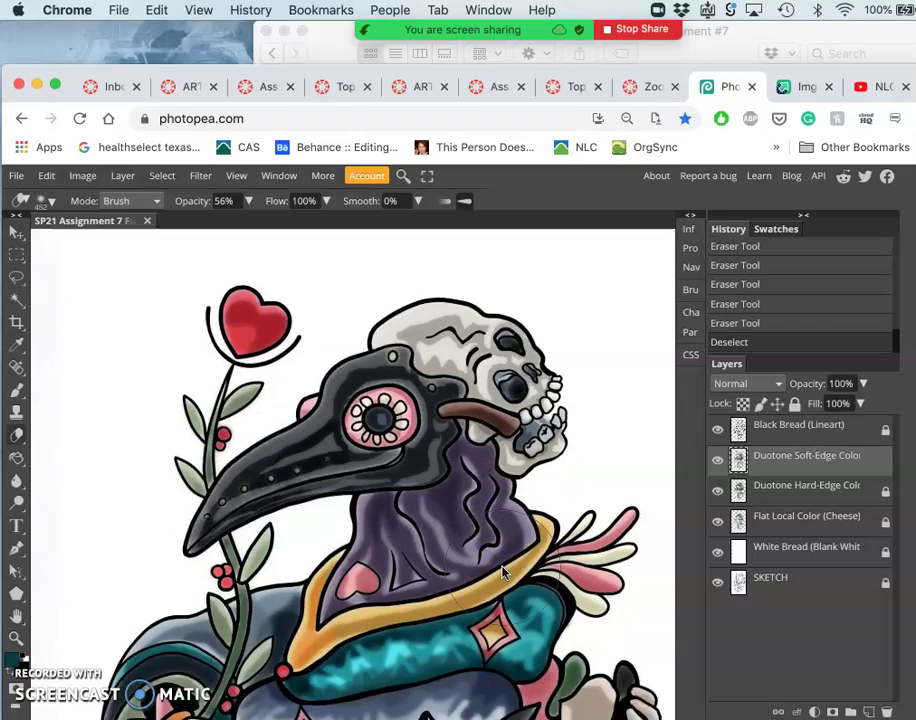
{"action": "scroll", "coordinate": [502, 571], "scroll_direction": "down", "scroll_amount": 5}
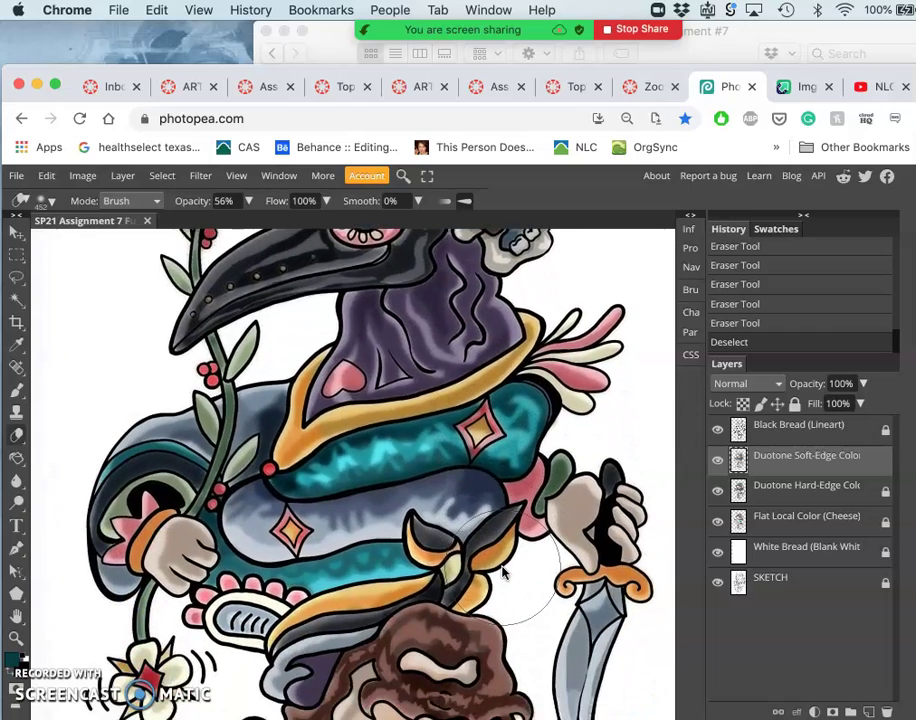
{"action": "scroll", "coordinate": [502, 571], "scroll_direction": "down", "scroll_amount": 5}
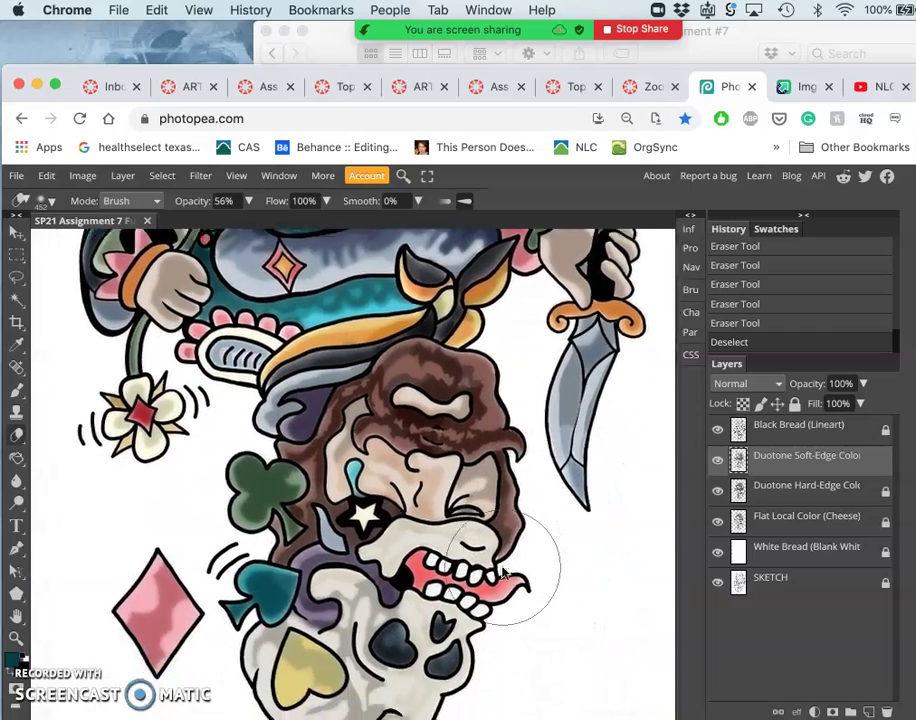
- Set the Duotone Soft-Edge layer's blend mode to Dissolve and lower its opacity to 85%
{"action": "left_click", "coordinate": [746, 384]}
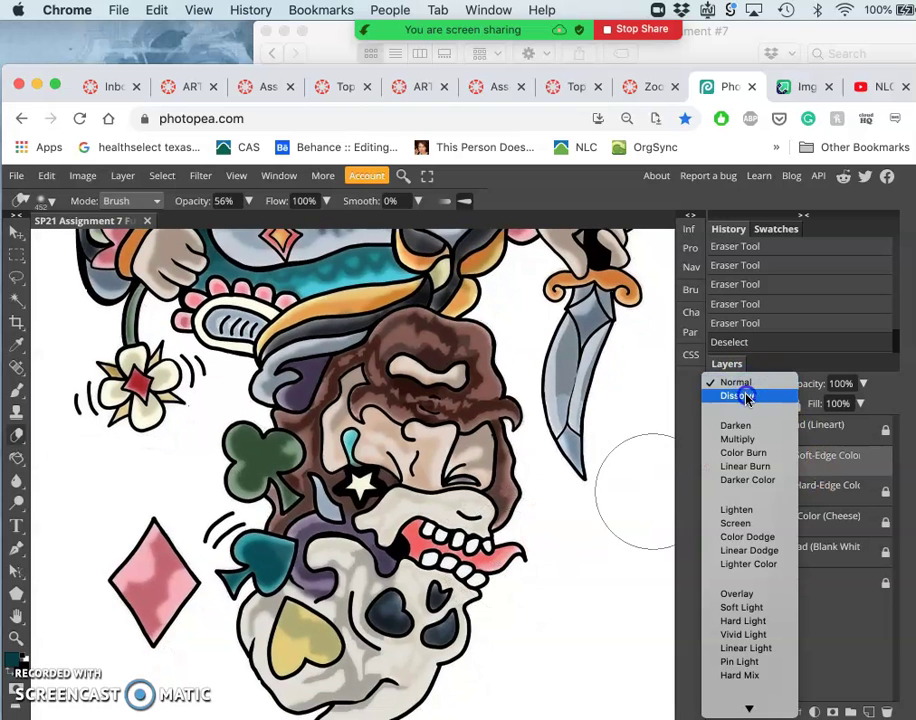
{"action": "left_click", "coordinate": [746, 397]}
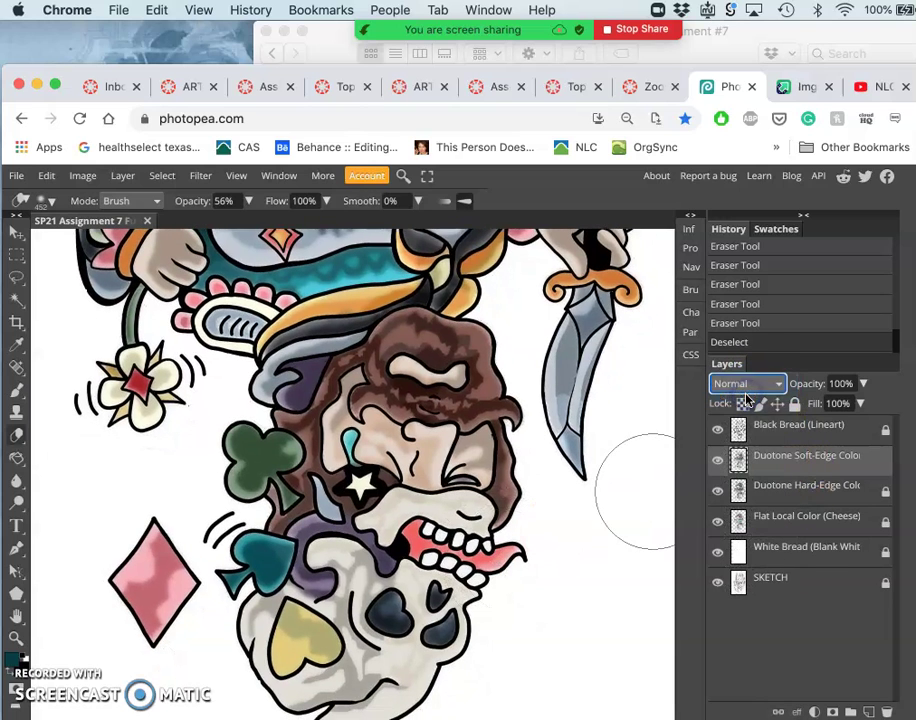
{"action": "left_click", "coordinate": [863, 384]}
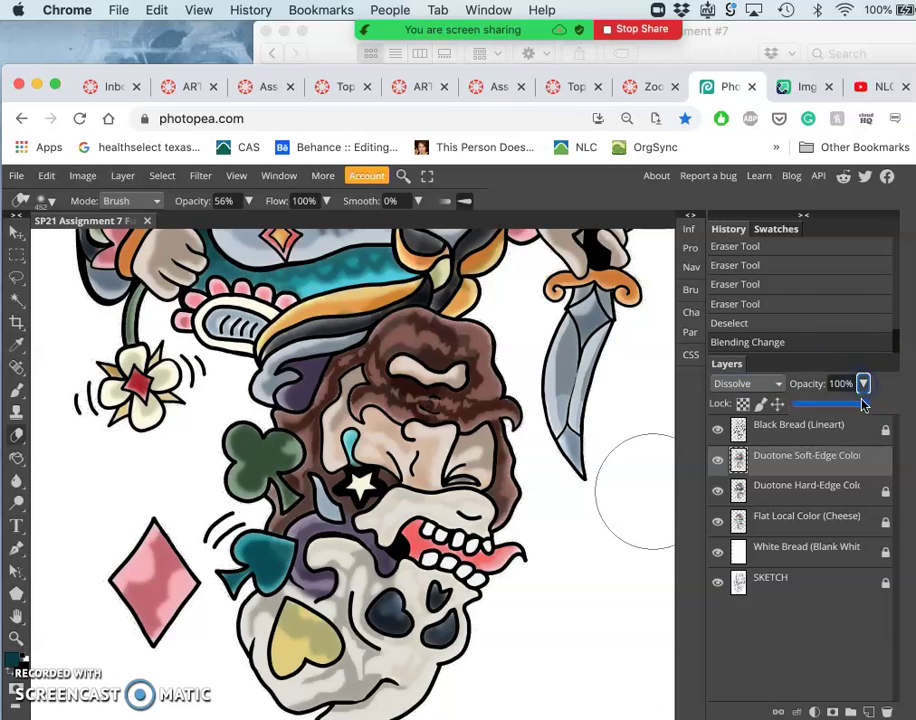
{"action": "left_click_drag", "start_coordinate": [863, 403], "coordinate": [857, 404]}
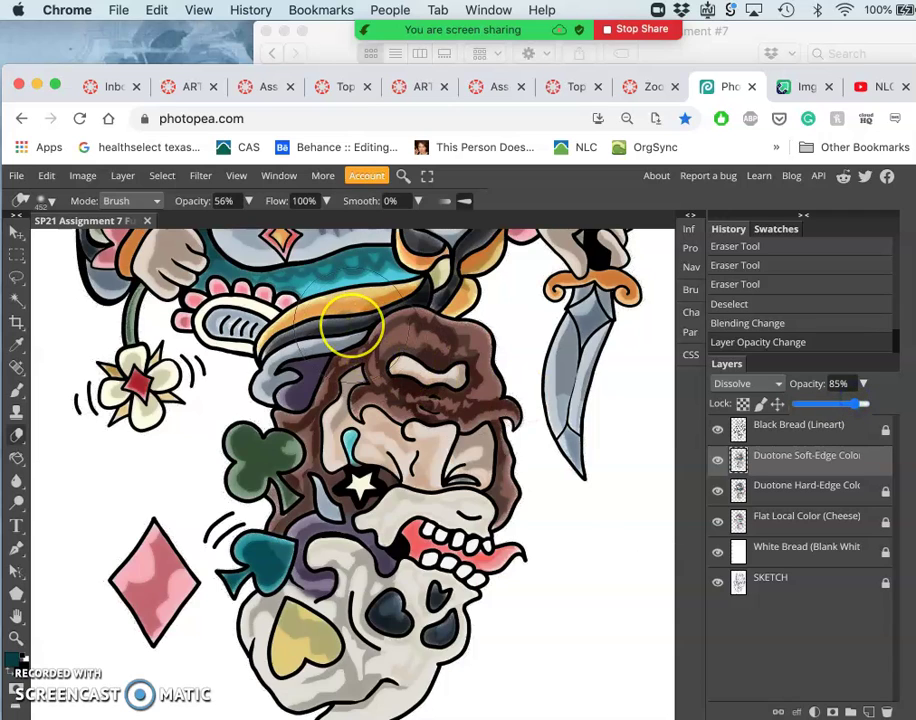
- Check the dissolved shading around the hair and headband, and open the soft-edge layer's blend mode choices
{"action": "key", "text": "super+equal"}
{"action": "key", "text": "super+equal"}
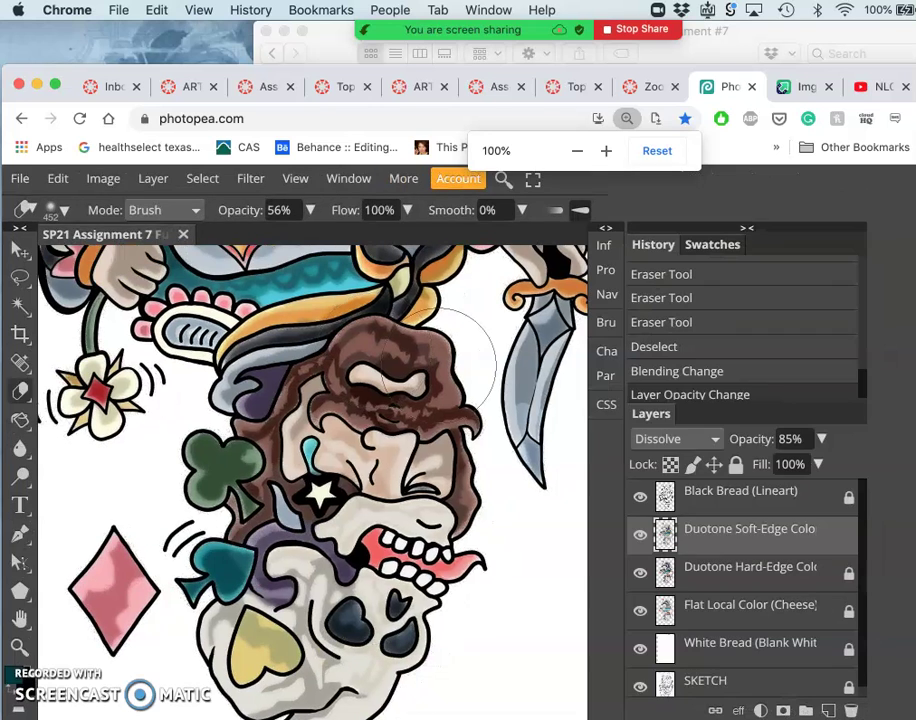
{"action": "key", "text": "super+minus"}
{"action": "key", "text": "super+minus"}
{"action": "key", "text": "super+minus"}
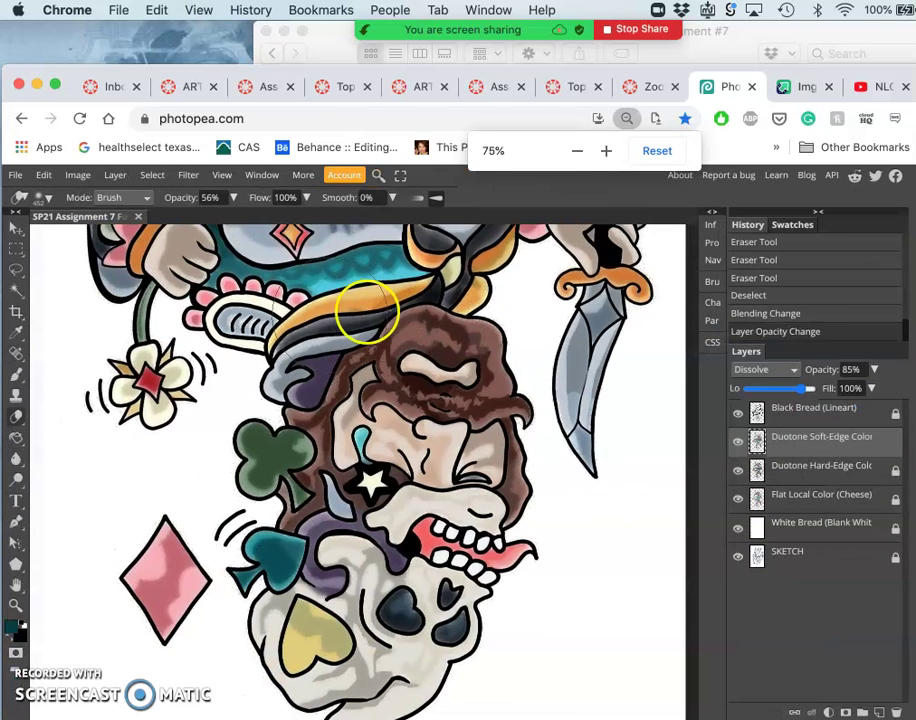
{"action": "left_click", "coordinate": [760, 370]}
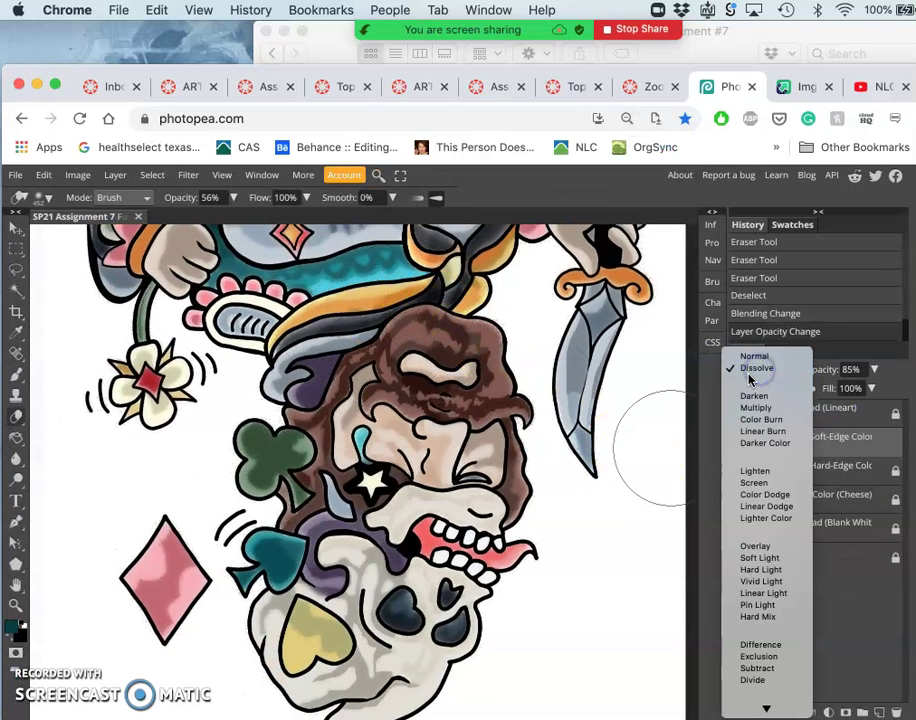